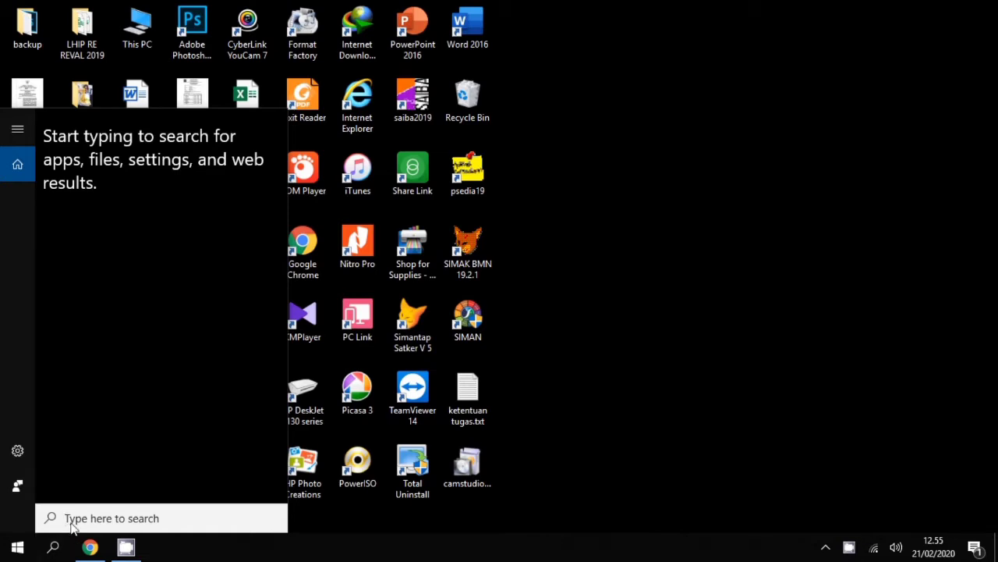
Search for Access in the Start menu and launch Microsoft Access
type("a")
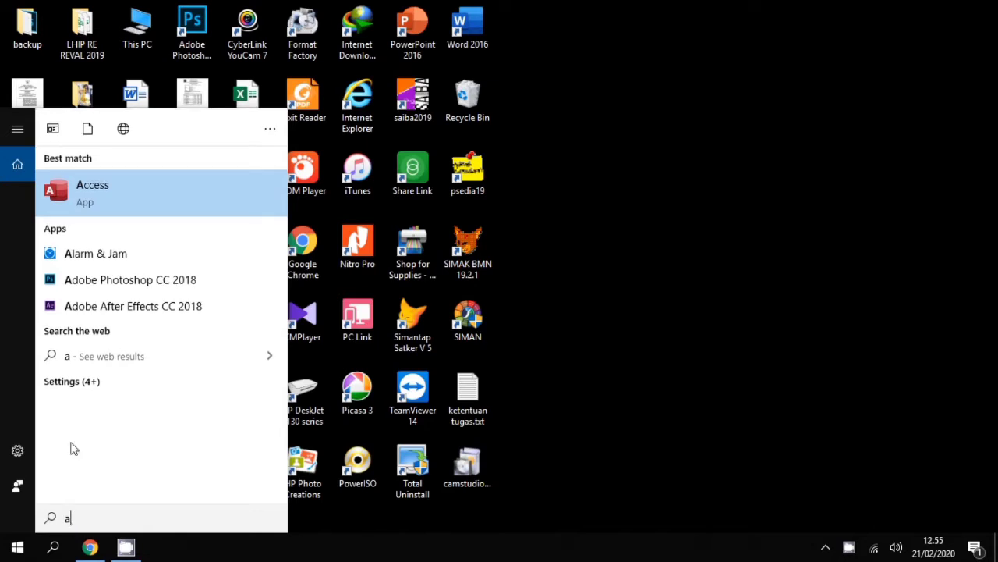
left_click(129, 200)
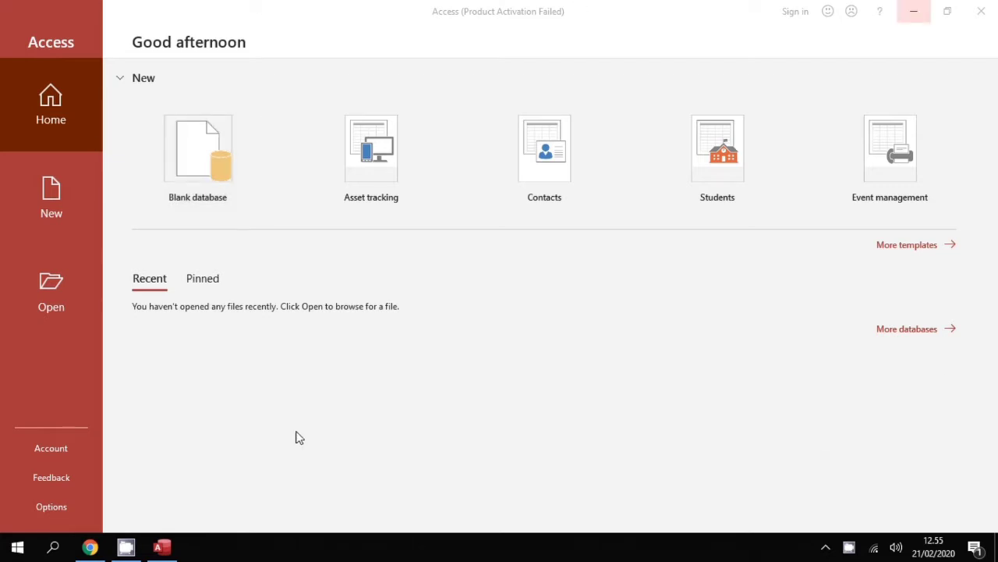
Create a blank database 'Biodata Mahasiswa.accdb', replacing the existing file of that name
left_click(645, 416)
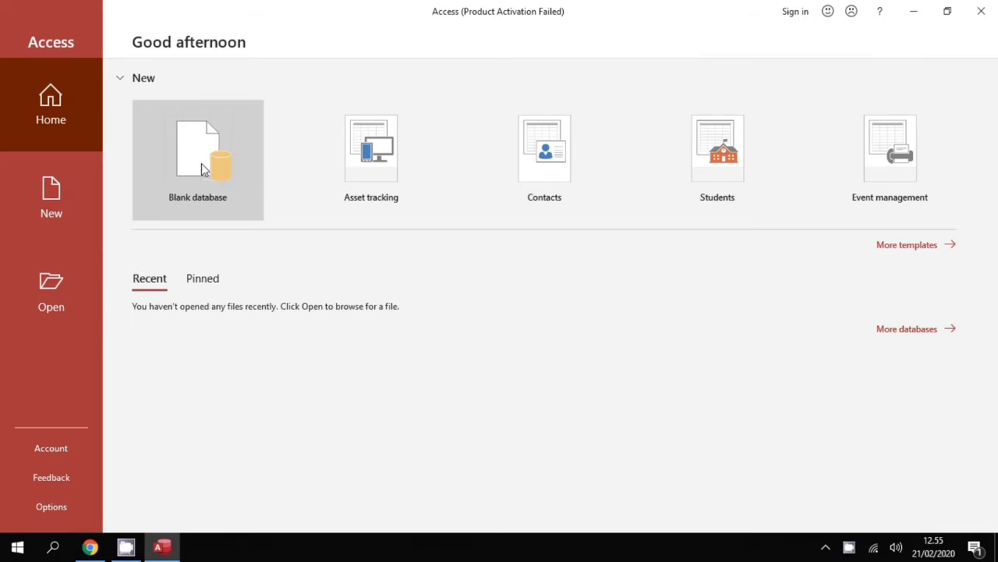
left_click(202, 169)
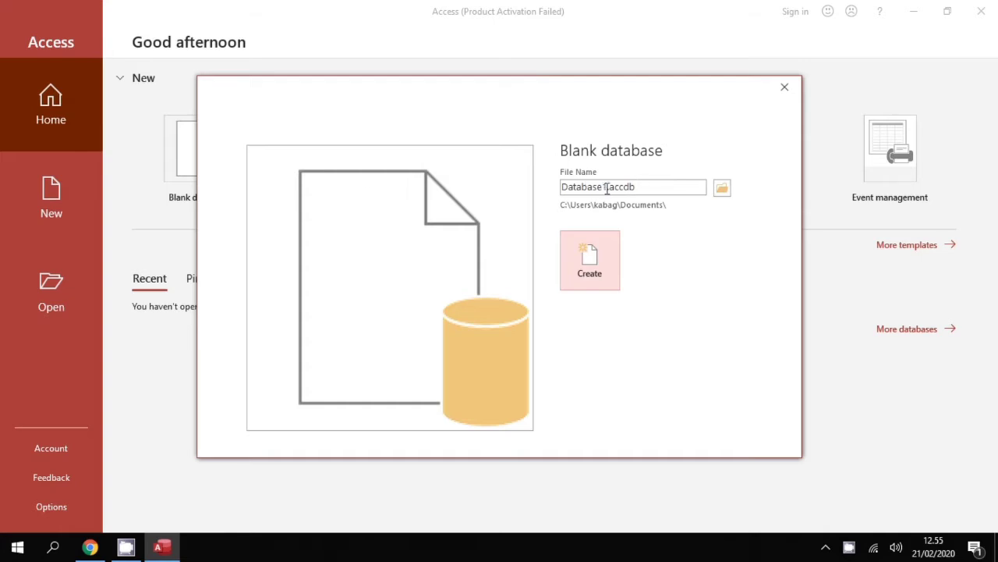
left_click(606, 188)
left_click(607, 188)
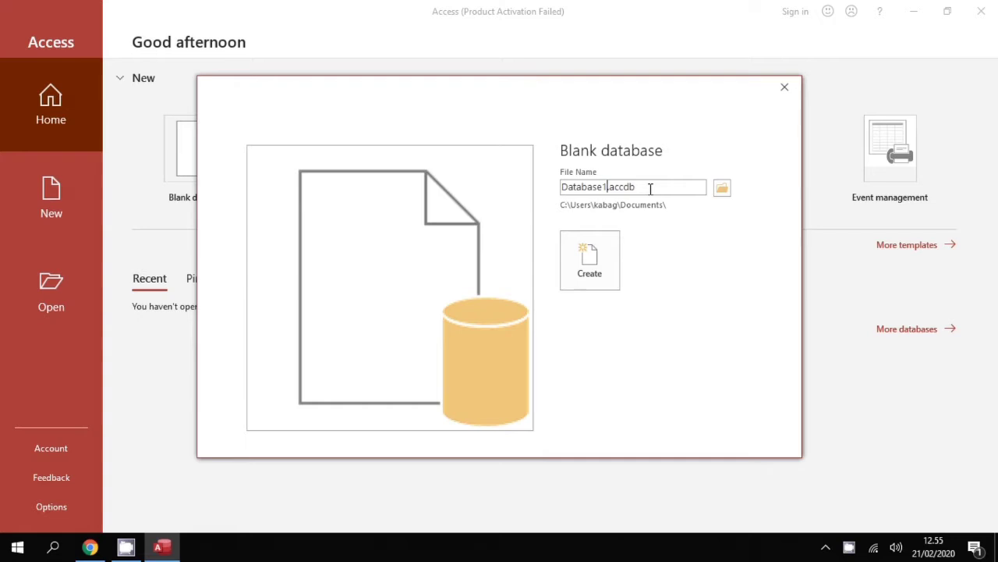
key("shift+Home")
type("Biodata Mahasiswa")
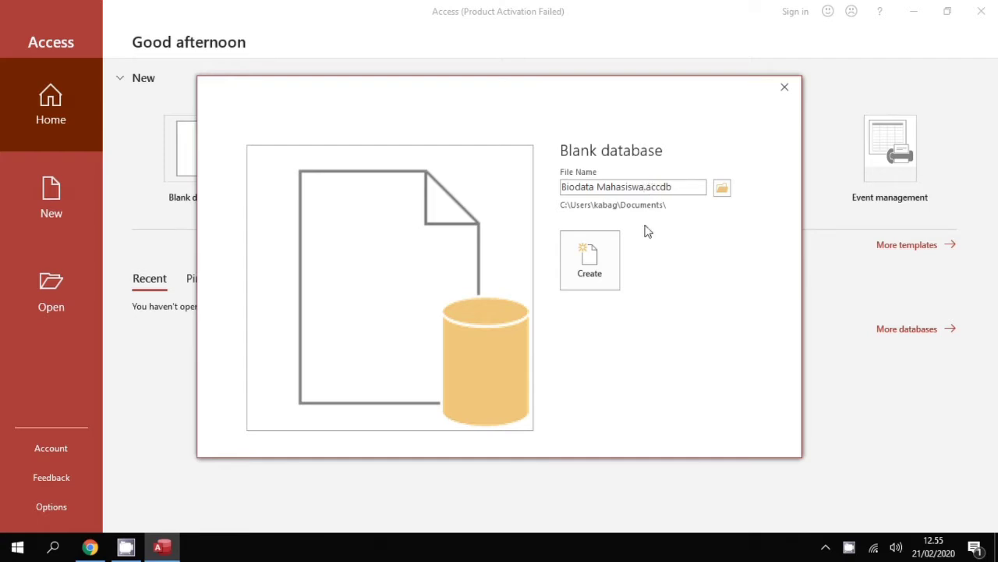
left_click(612, 255)
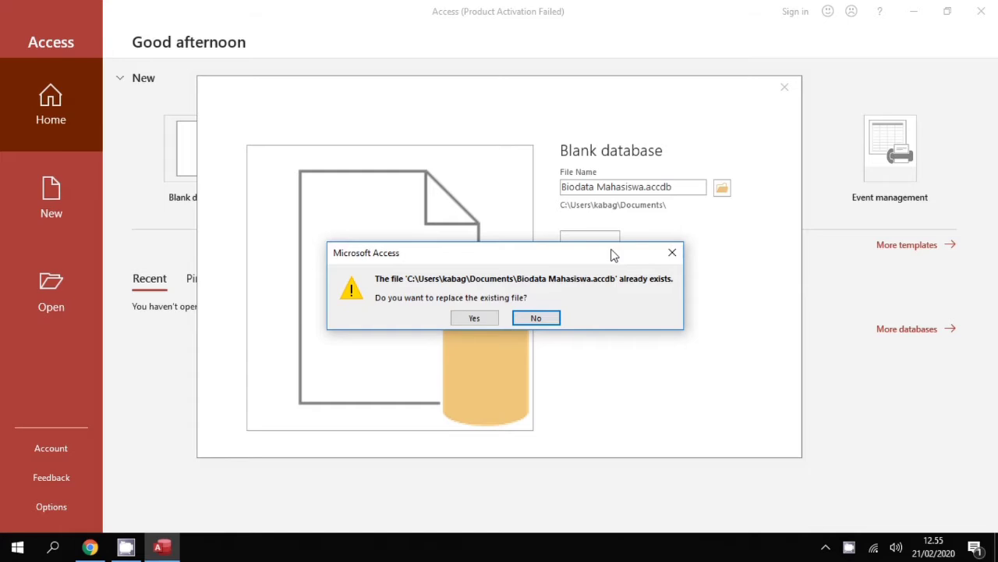
left_click(489, 321)
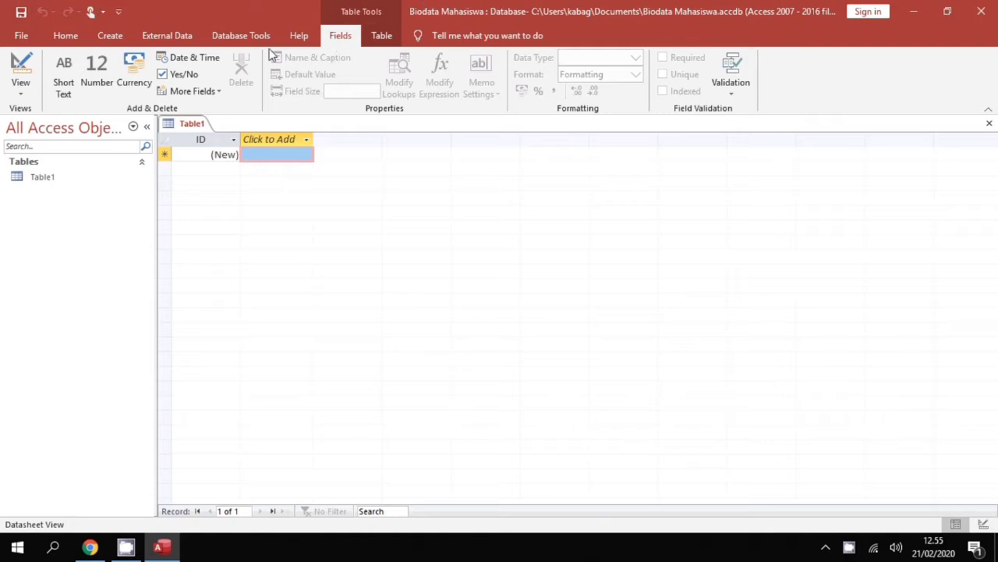
Switch Table1 to Design View, saving the table as 'Biodata Mahasiswa'
left_click(12, 93)
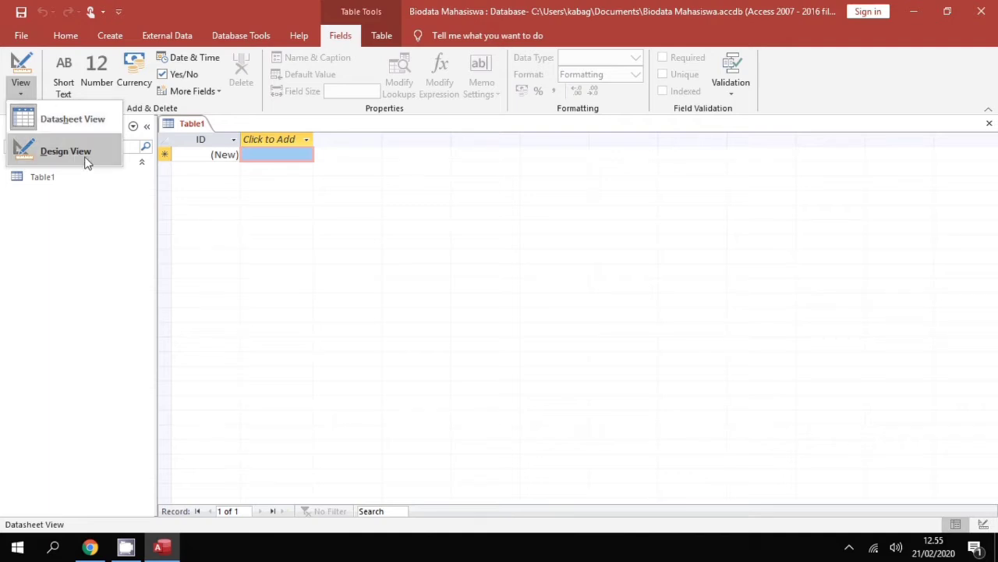
left_click(87, 161)
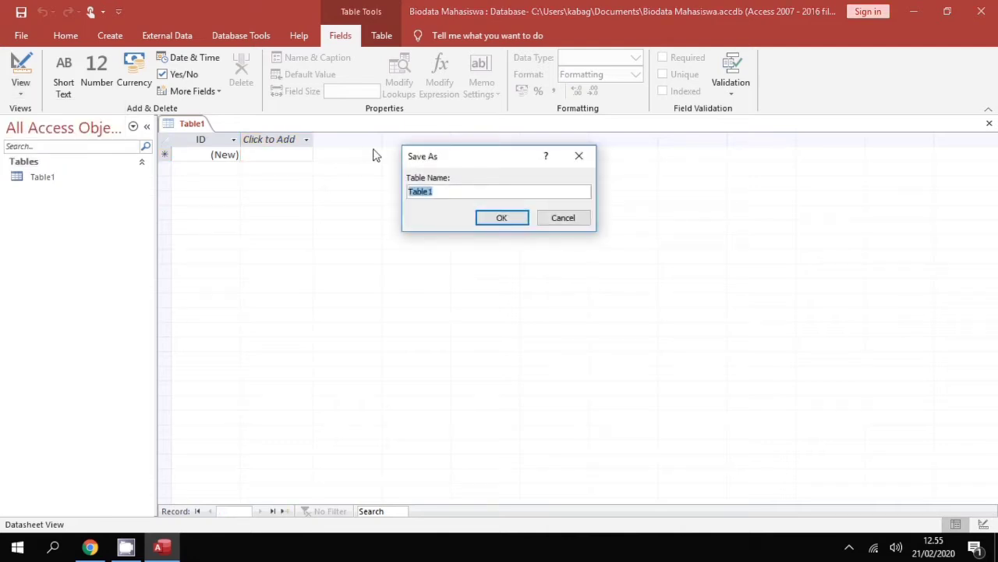
type("Biodata Mahasiswa")
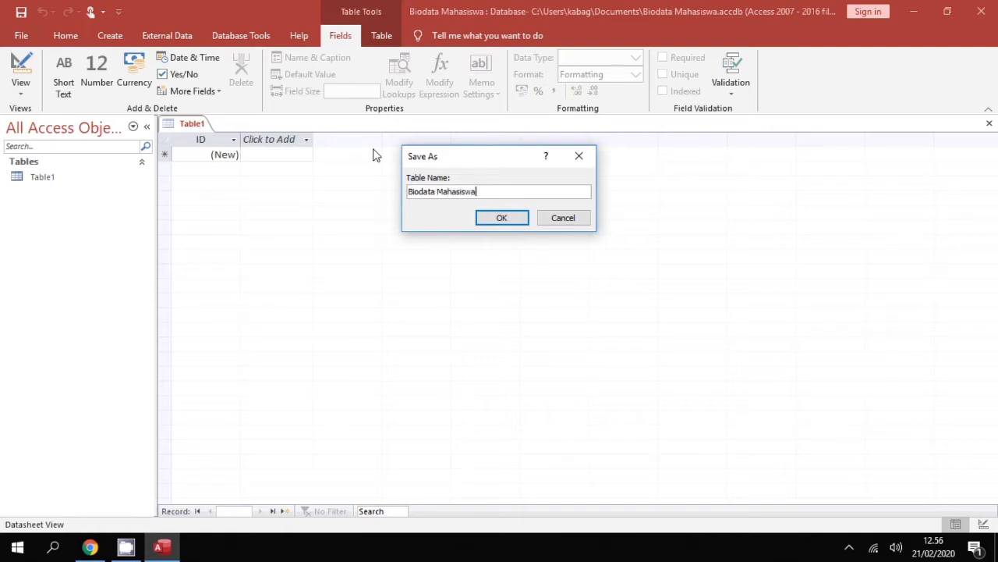
key("Return")
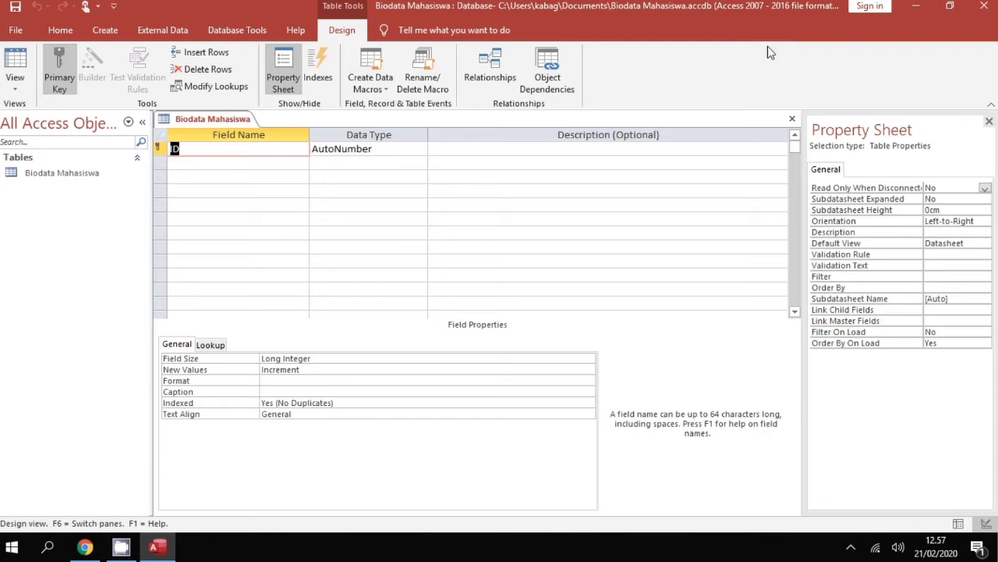
Add a Short Text field 'Nama' in the second row, leaving its description empty
left_click(246, 165)
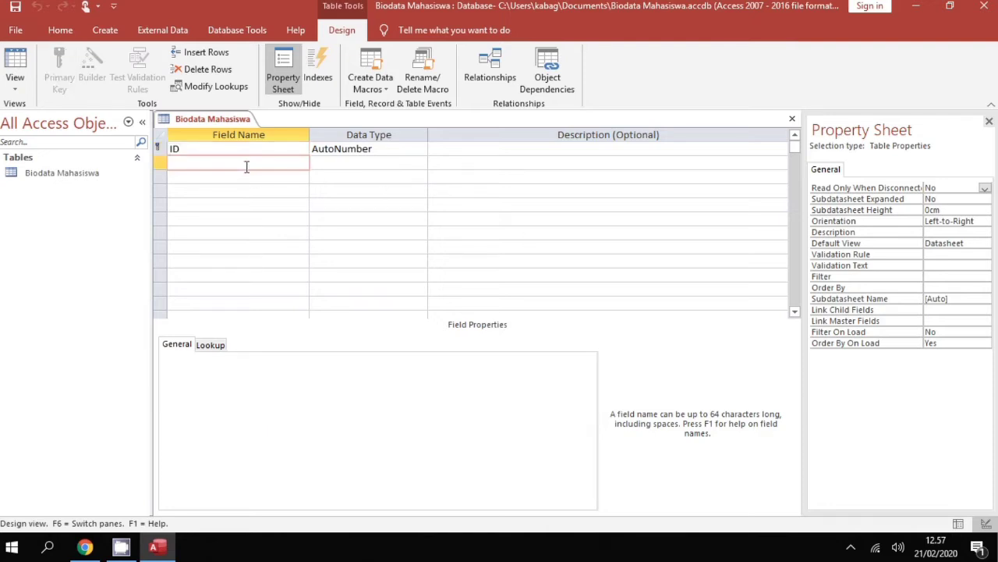
type("Nama")
key("Tab")
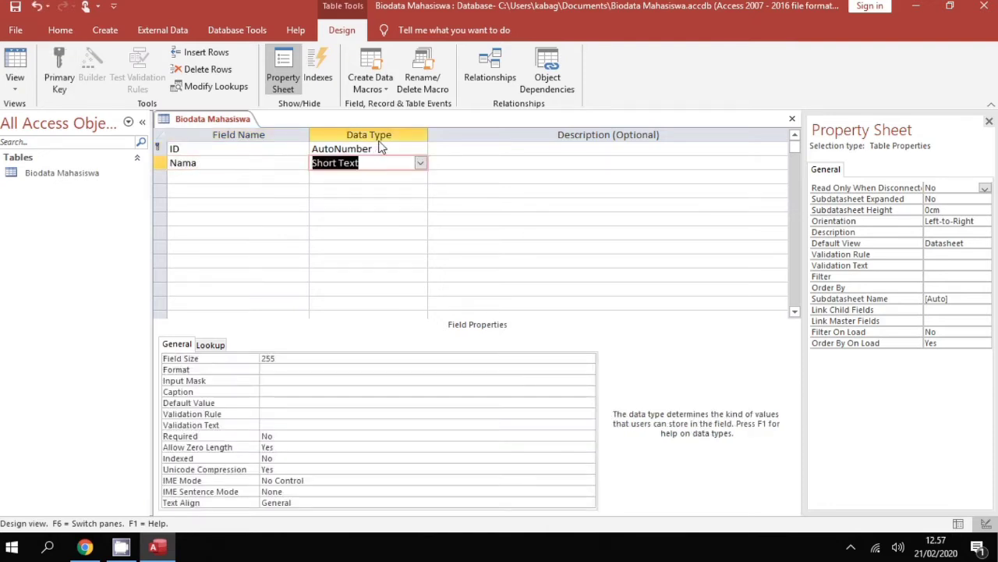
left_click(418, 162)
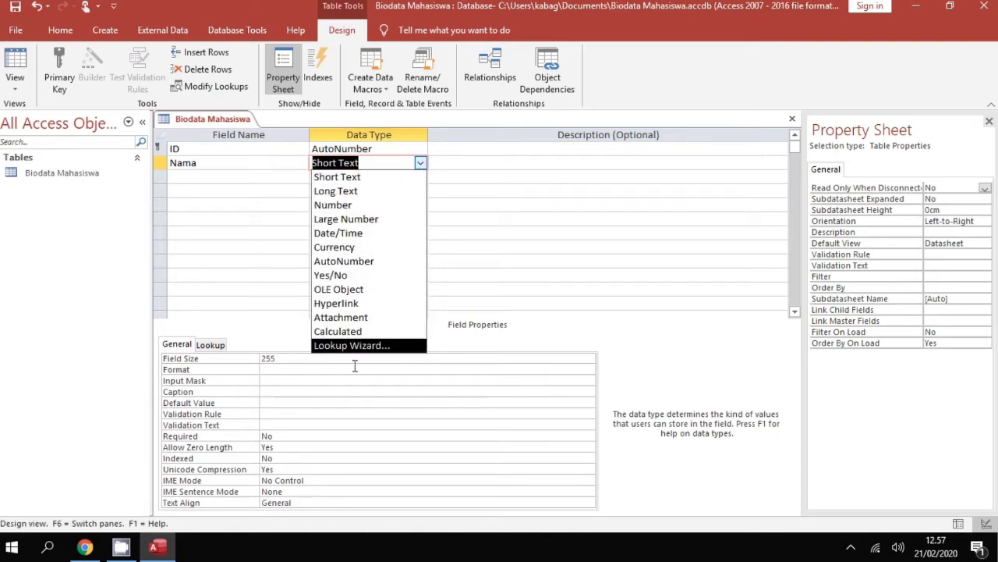
left_click(569, 160)
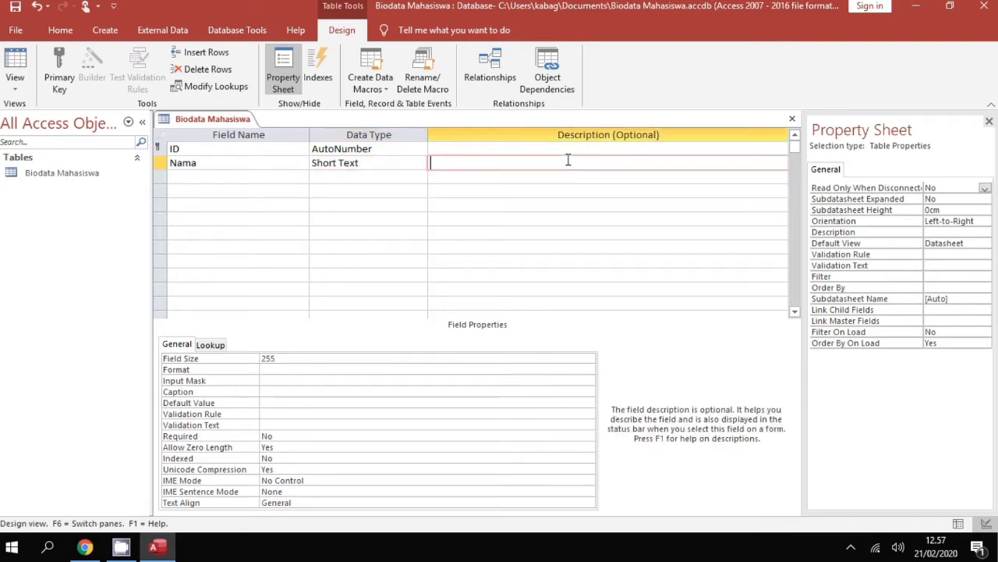
key("Caps_Lock")
key("Caps_Lock")
type("Ini adalah nama mahasiswa")
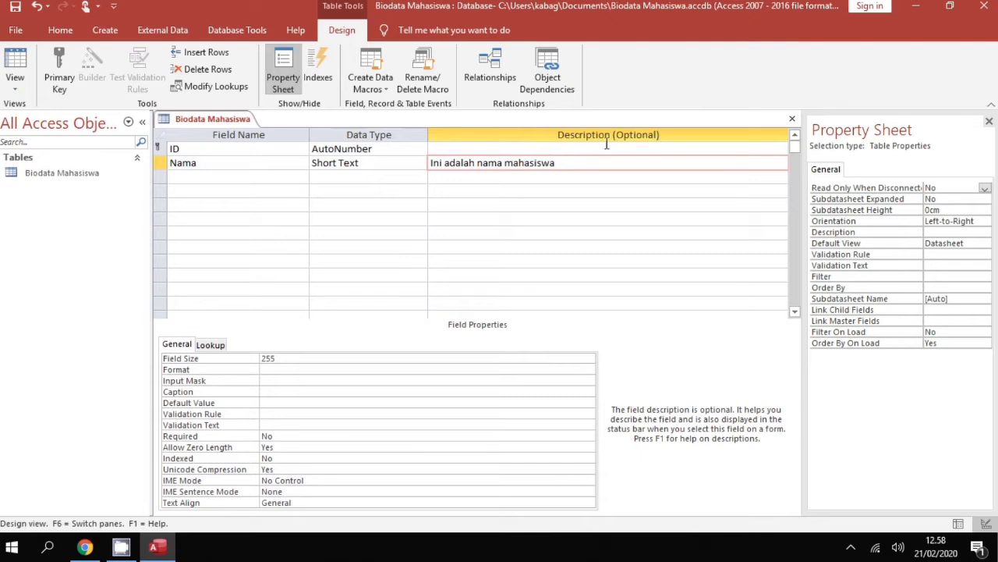
key("ctrl+shift+Left")
key("ctrl+shift+Left")
key("ctrl+shift+Left")
key("ctrl+shift+Left")
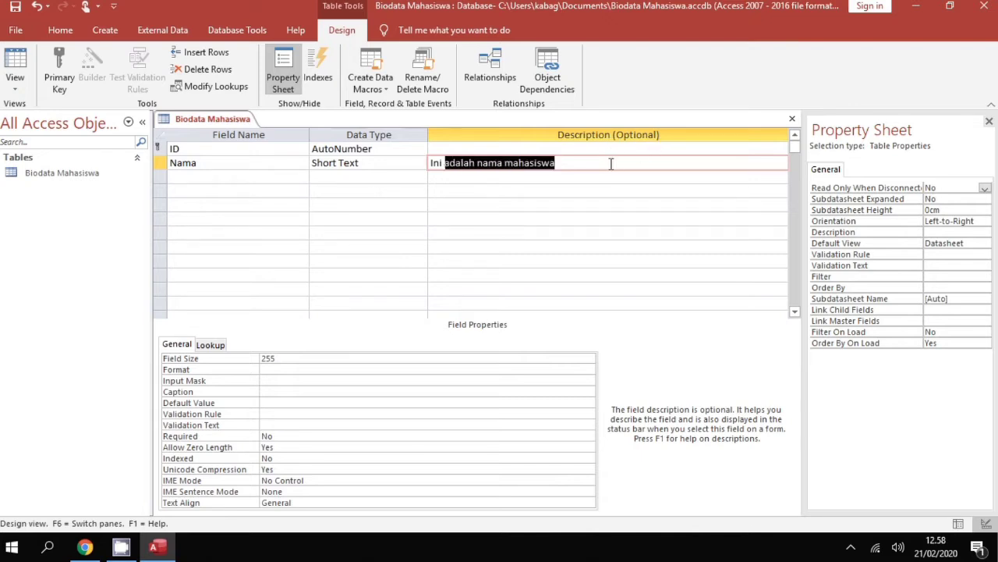
key("BackSpace")
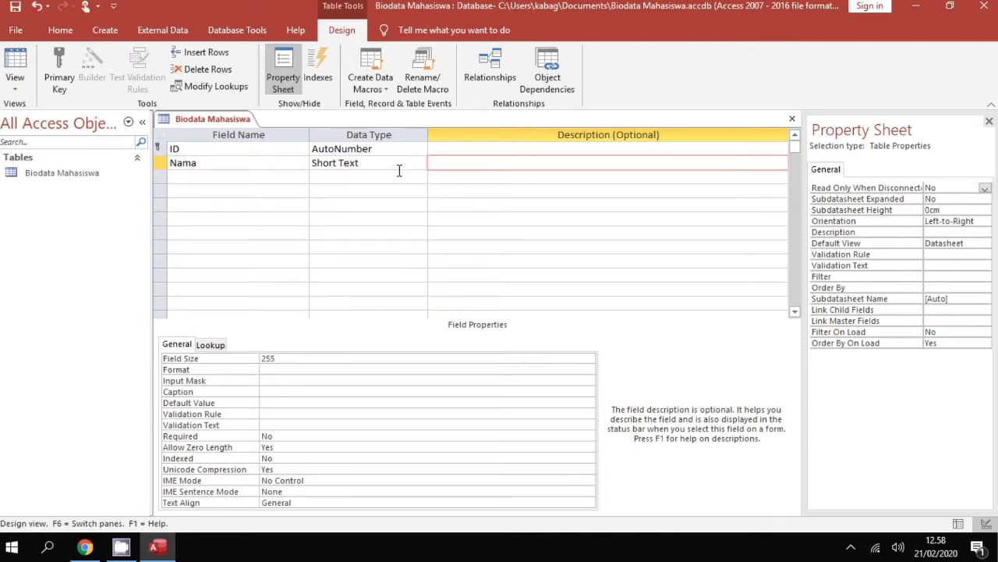
left_click(267, 178)
Add a field 'NIM' with the Number data type
key("Caps_Lock")
type("NIM")
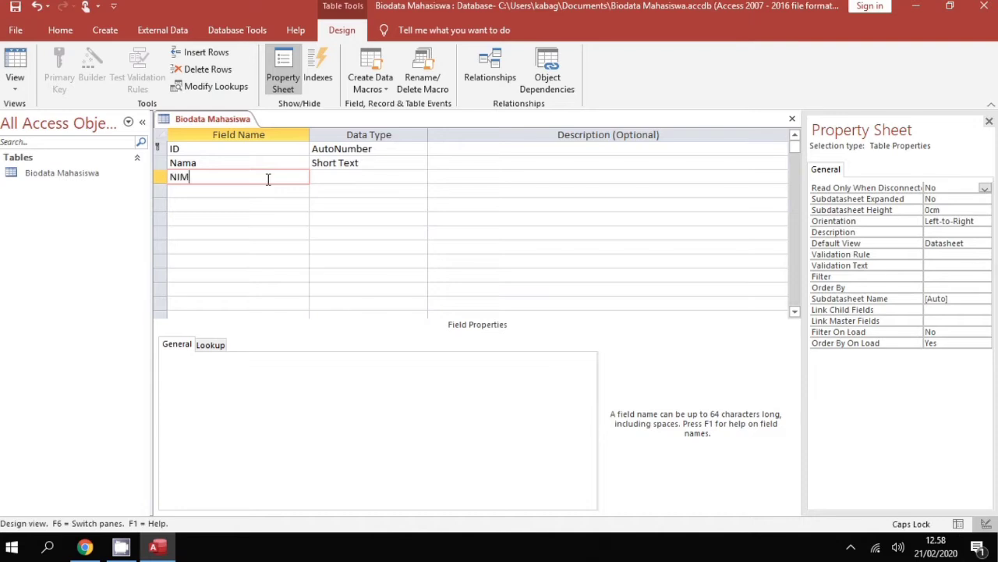
key("Tab")
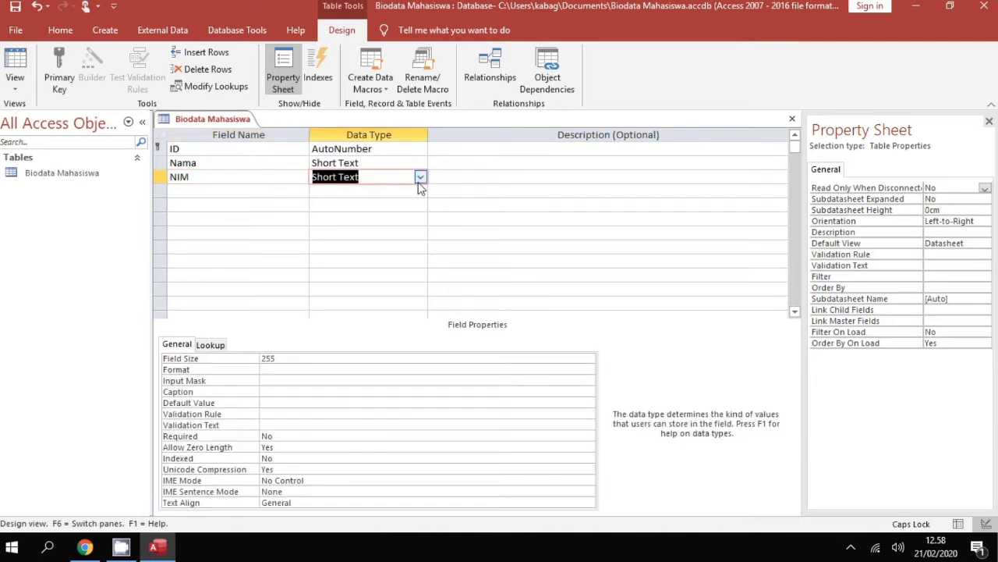
left_click(420, 178)
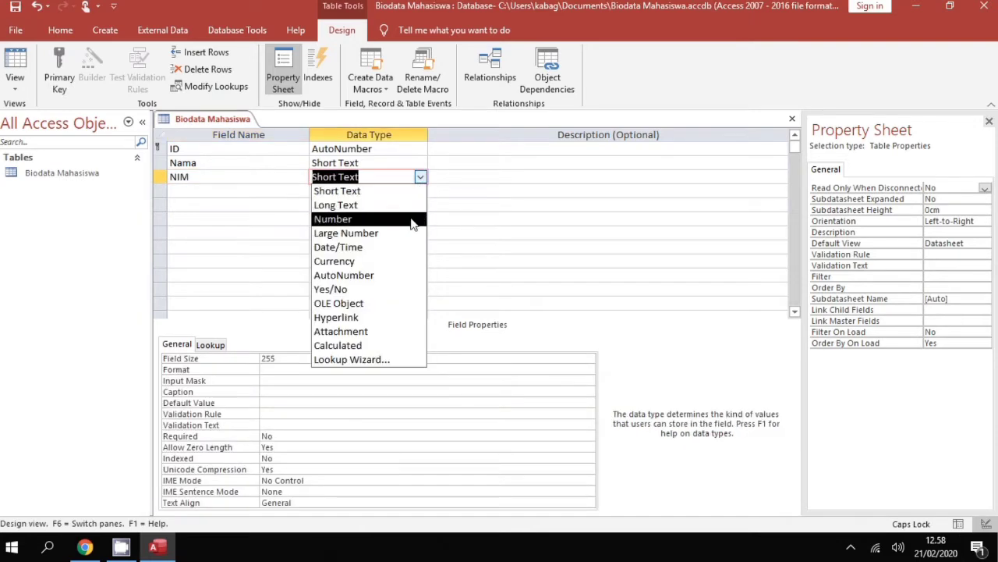
left_click(411, 220)
Add a Short Text field 'Tempat Lahir' below NIM
left_click(290, 200)
left_click(288, 194)
type("T")
key("Caps_Lock")
type("wm")
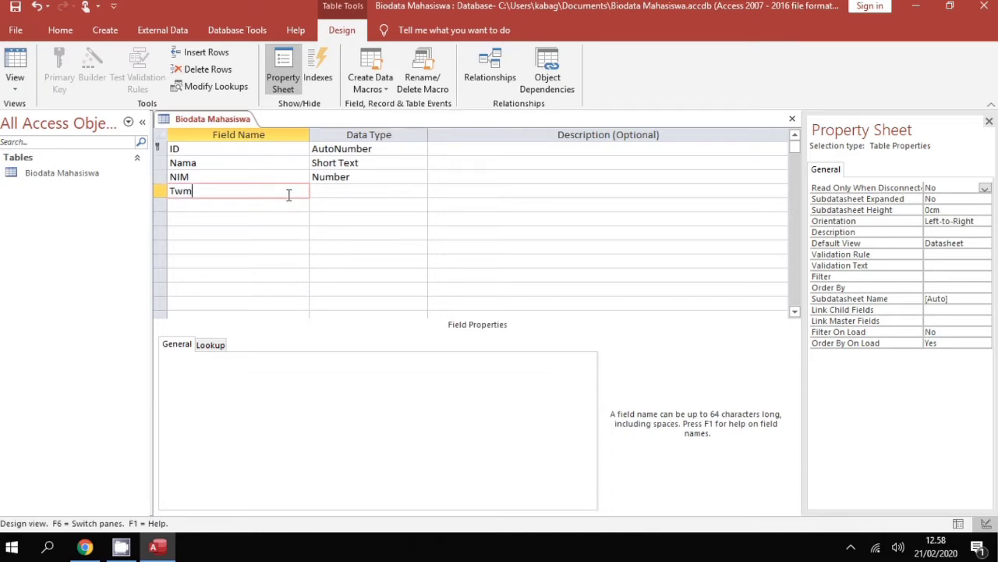
key("BackSpace")
key("BackSpace")
type("empat Lahir")
key("Tab")
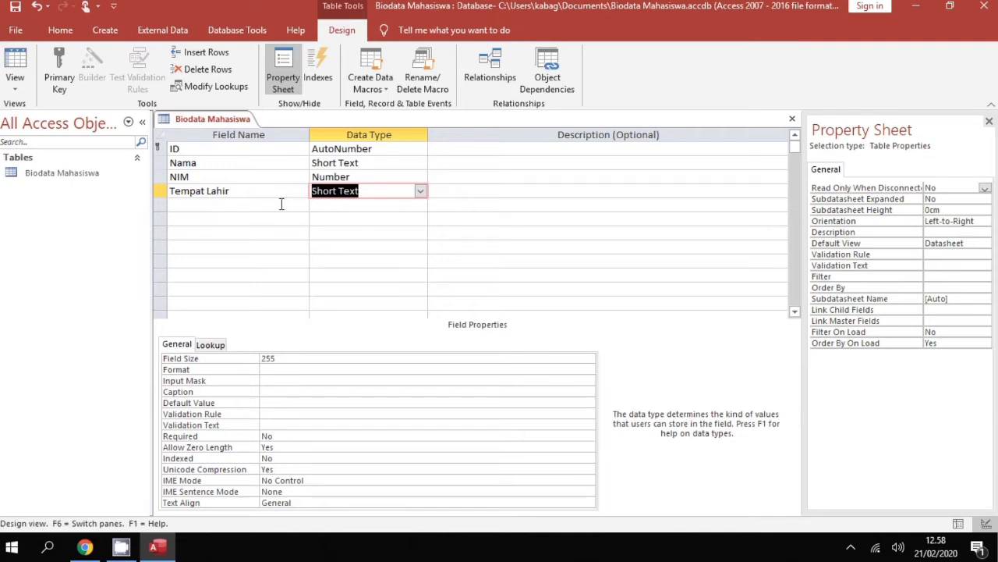
Add a Date/Time field 'Tanggal Lahir' with its Format set to Long Date
left_click(281, 204)
key("Caps_Lock")
type("T")
key("Caps_Lock")
type("anggal Lahir")
key("Tab")
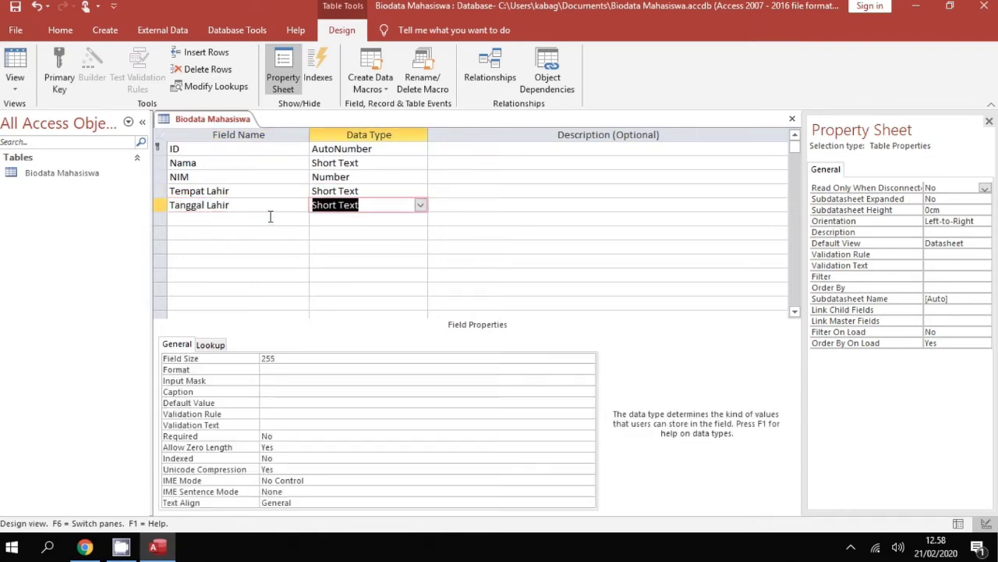
left_click(419, 204)
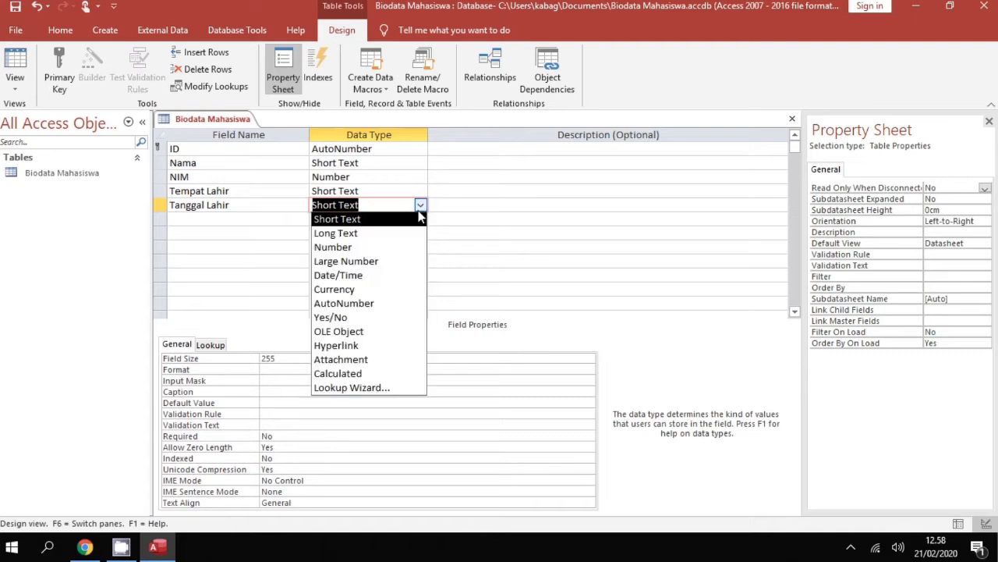
left_click(407, 276)
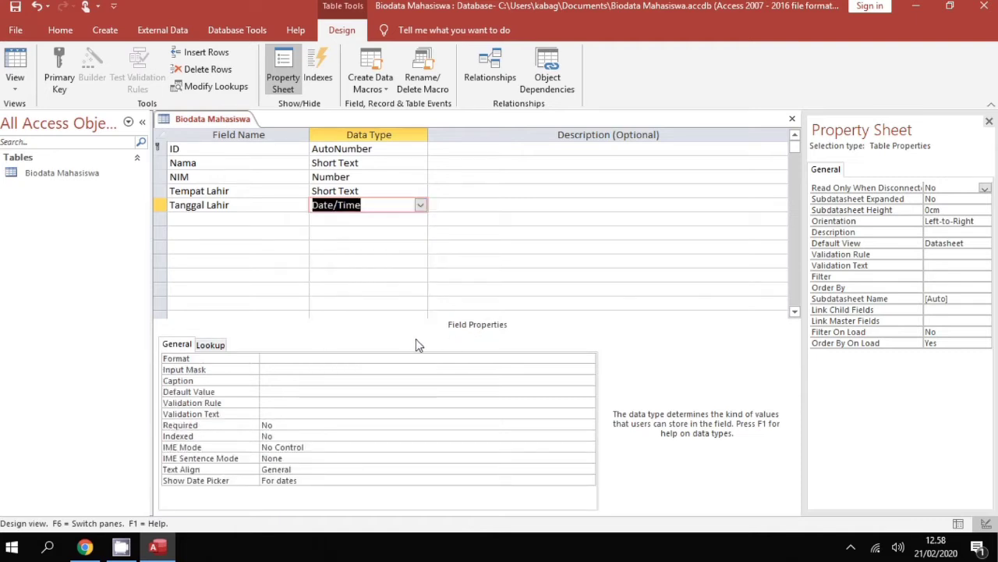
left_click(557, 362)
left_click(589, 361)
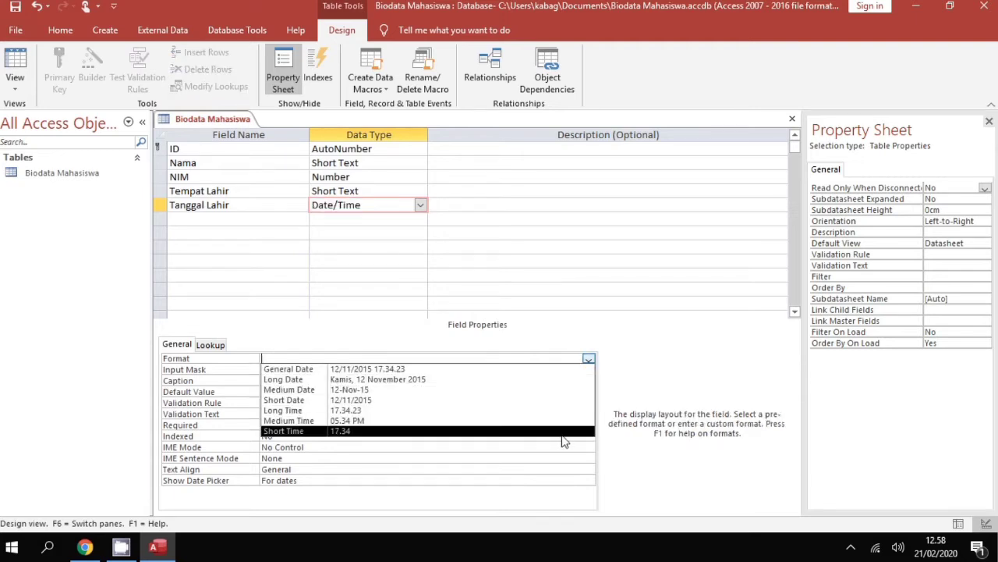
left_click(546, 380)
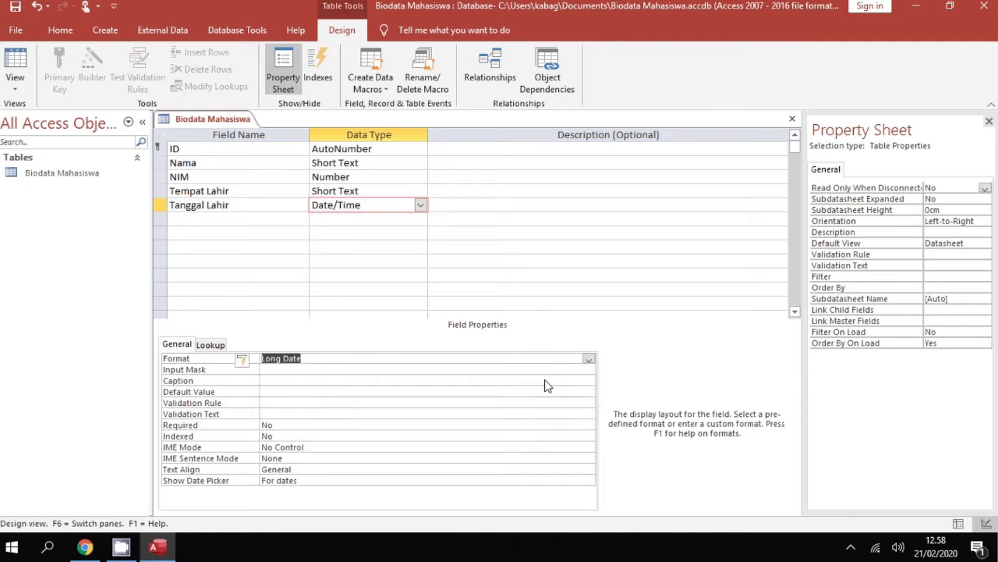
Add a Short Text field 'Alamat' below Tanggal Lahir
left_click(222, 220)
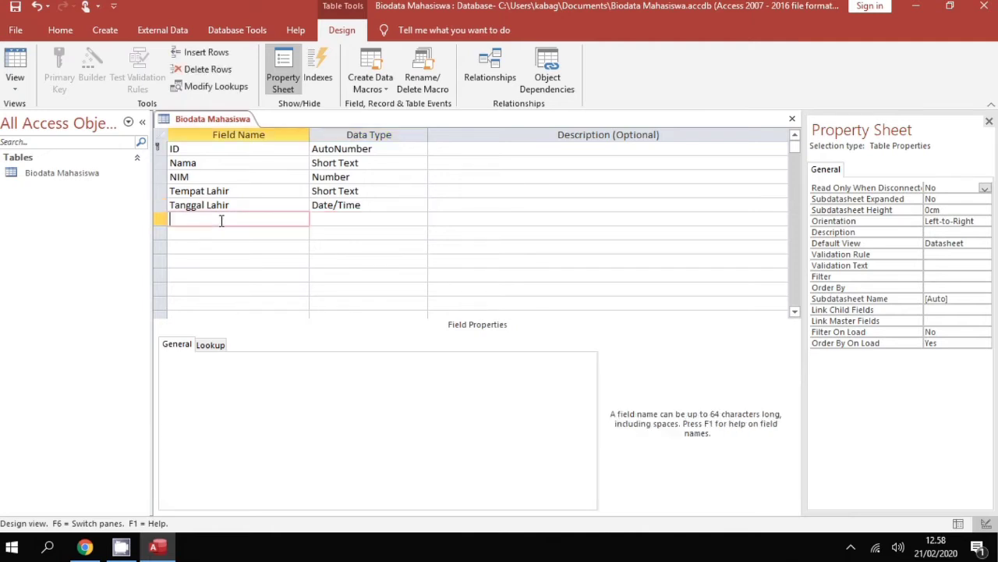
type("Alamat")
key("Tab")
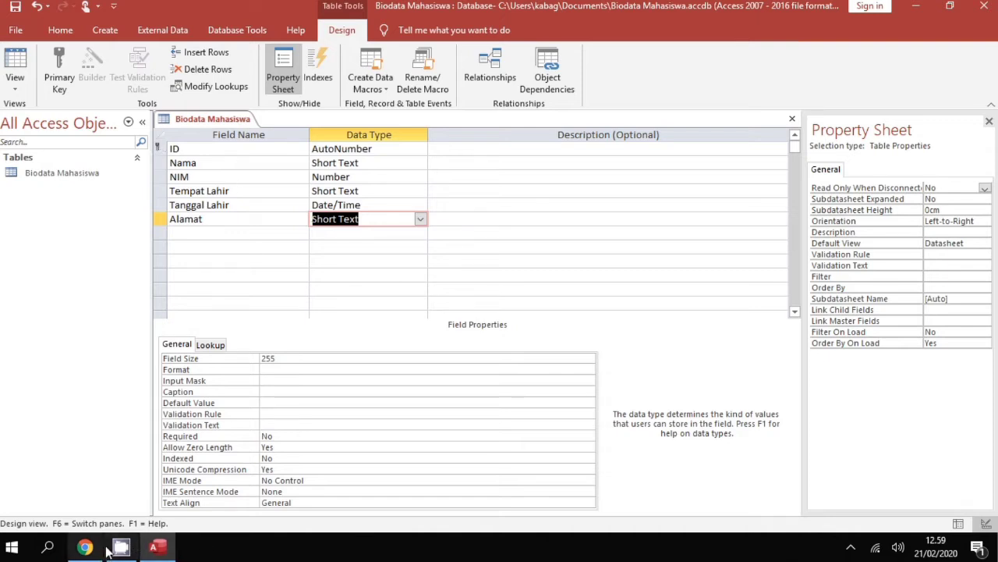
Close the Biodata Mahasiswa table design
right_click(206, 121)
left_click(222, 119)
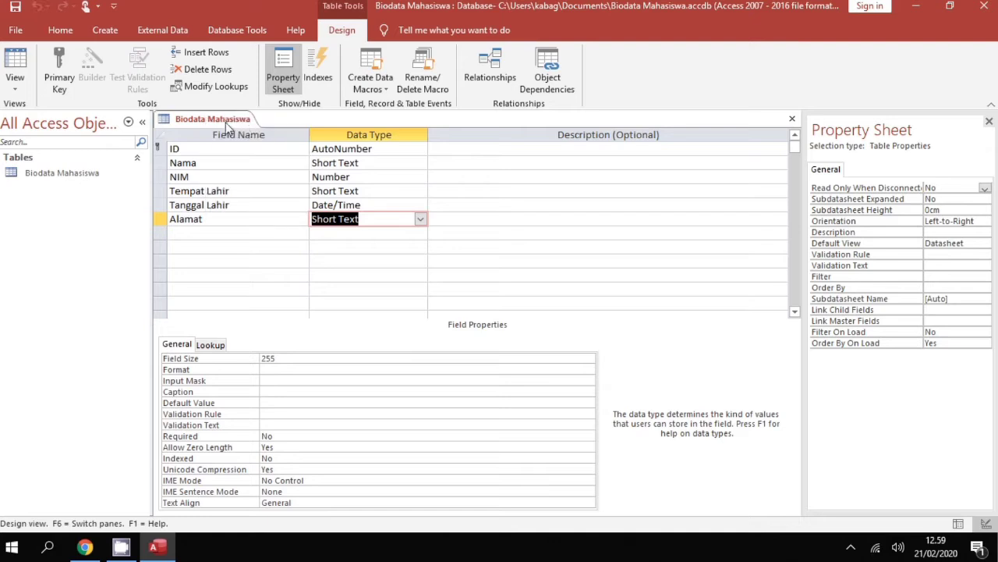
right_click(225, 124)
left_click(259, 150)
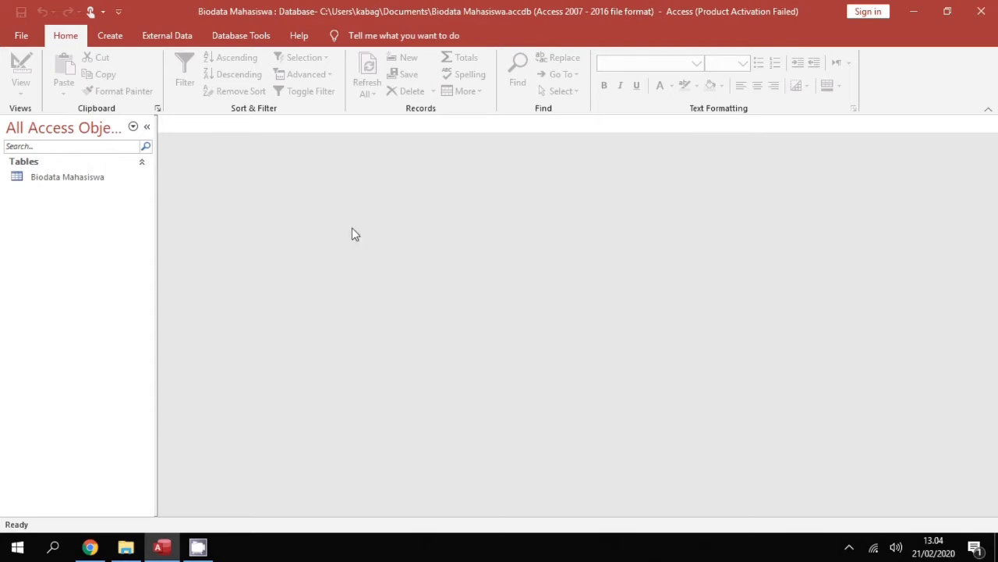
Start a new query design using the Biodata Mahasiswa table
left_click(111, 36)
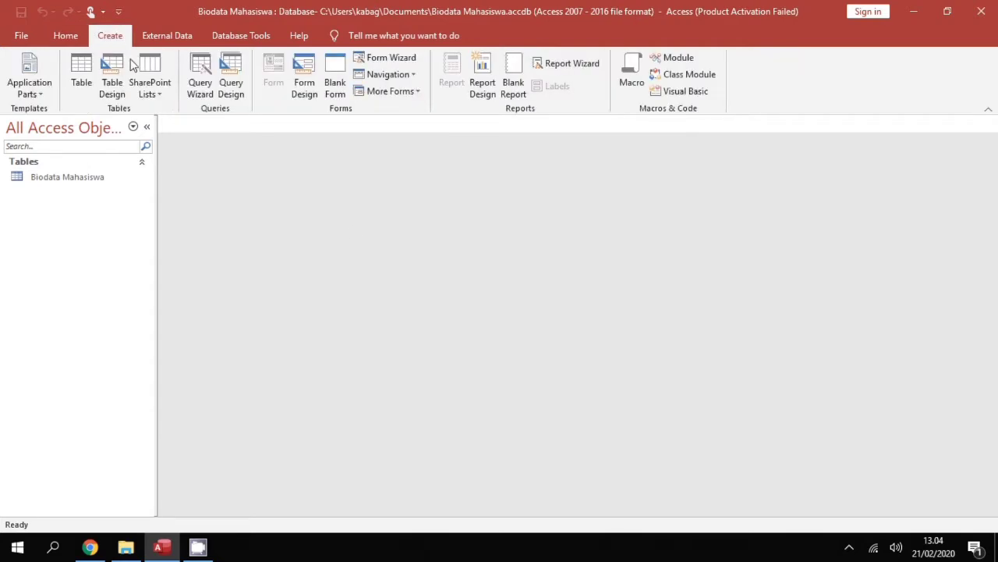
left_click(232, 88)
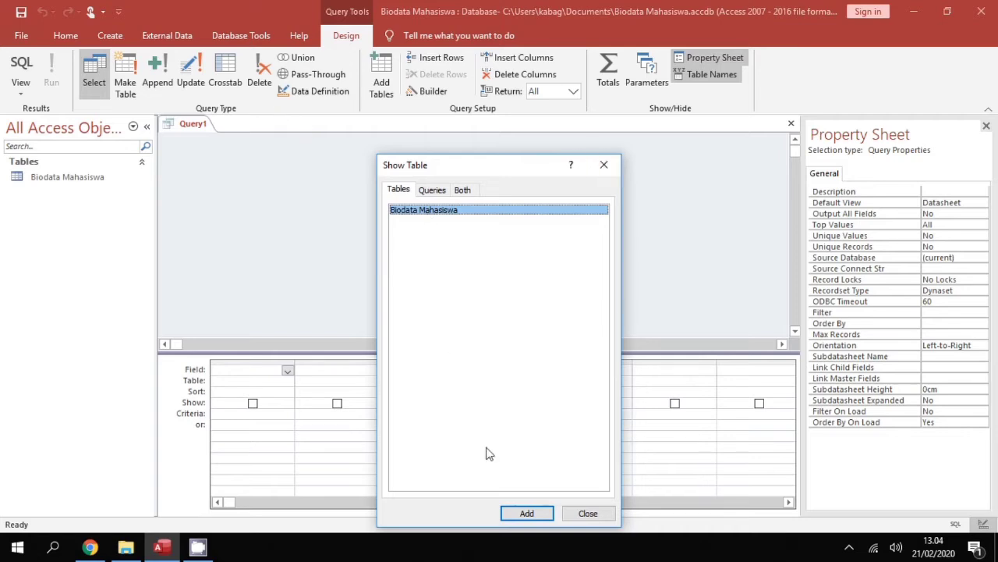
left_click(511, 514)
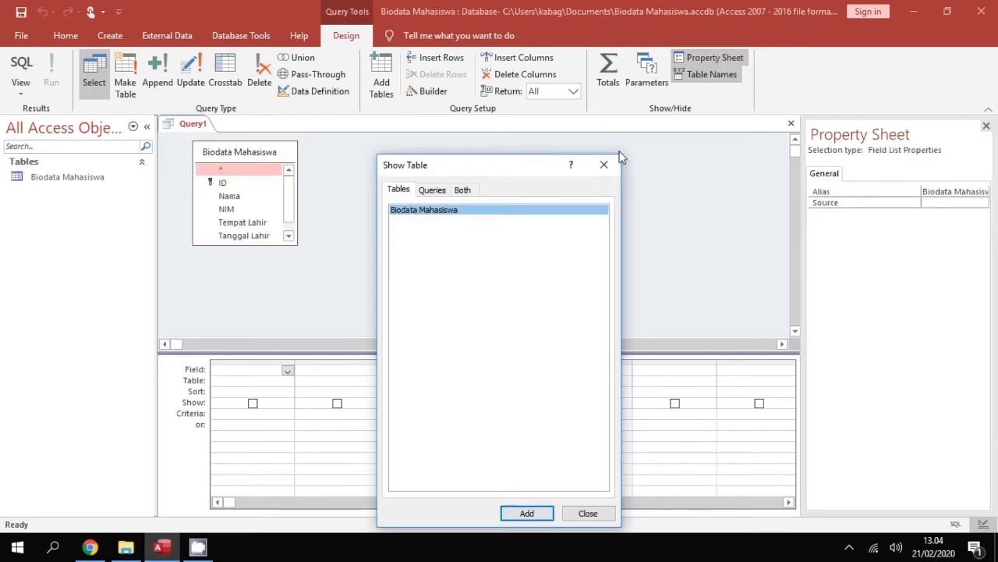
left_click(611, 168)
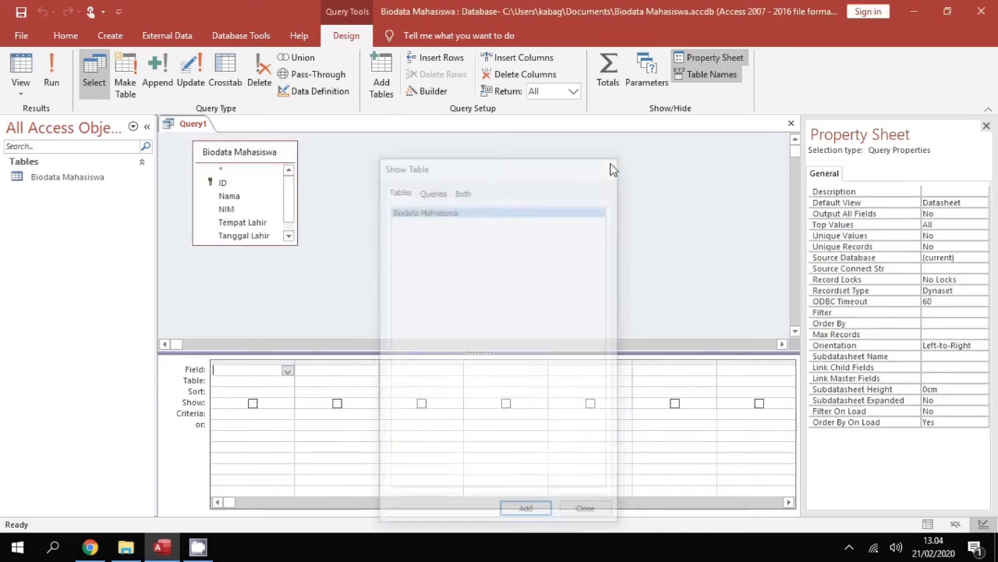
Put ID, Nama and NIM in the first three query columns
left_click(288, 370)
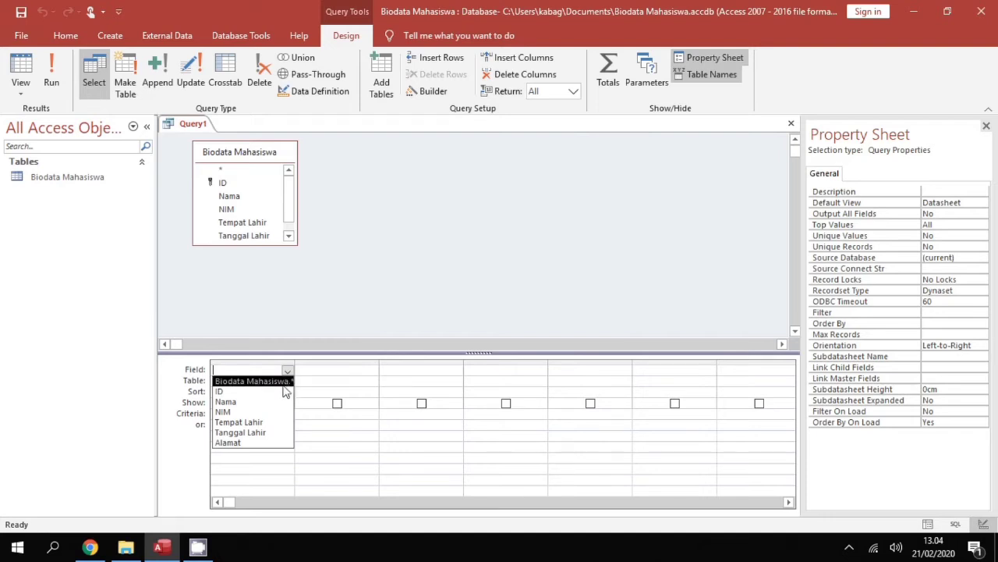
left_click(284, 392)
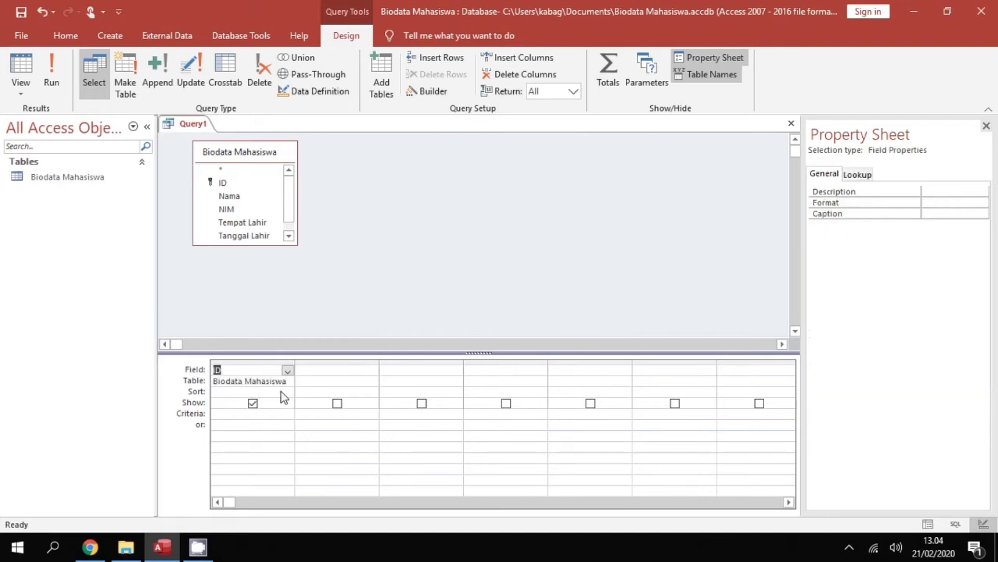
left_click(369, 372)
left_click(372, 372)
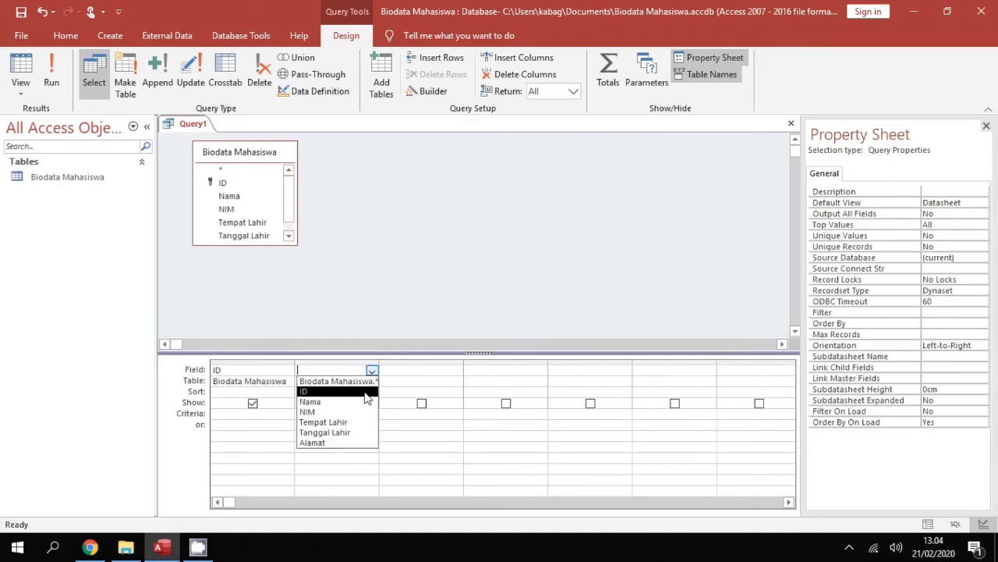
left_click(360, 403)
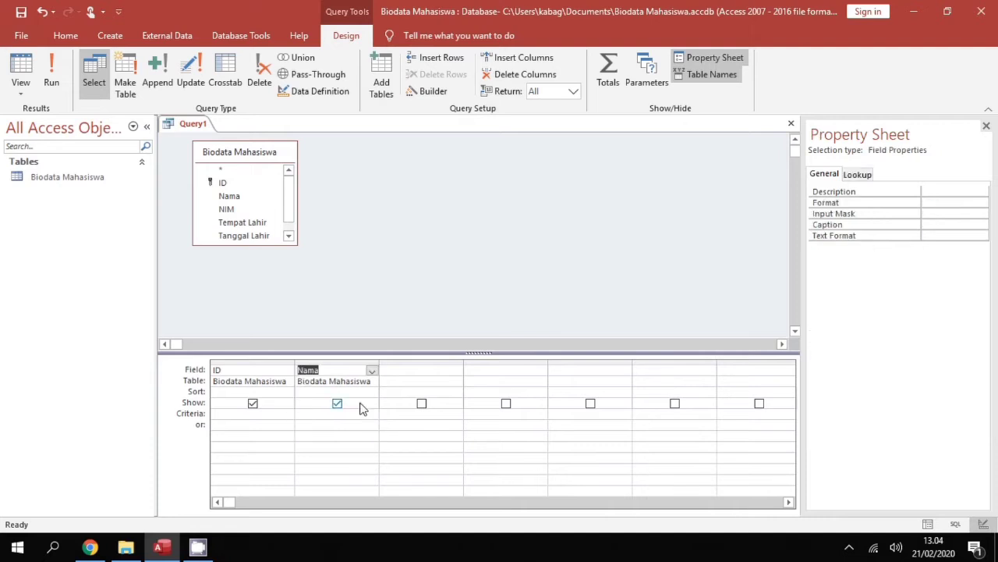
left_click(436, 372)
left_click(456, 371)
left_click(447, 411)
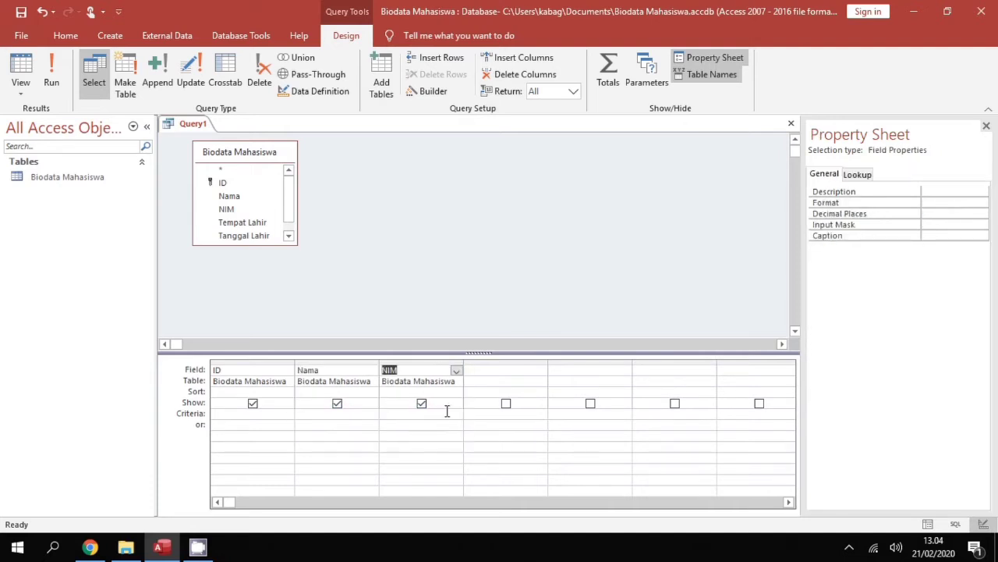
Put Tempat Lahir, Tanggal Lahir and Alamat in the next three query columns
left_click(514, 367)
left_click(540, 370)
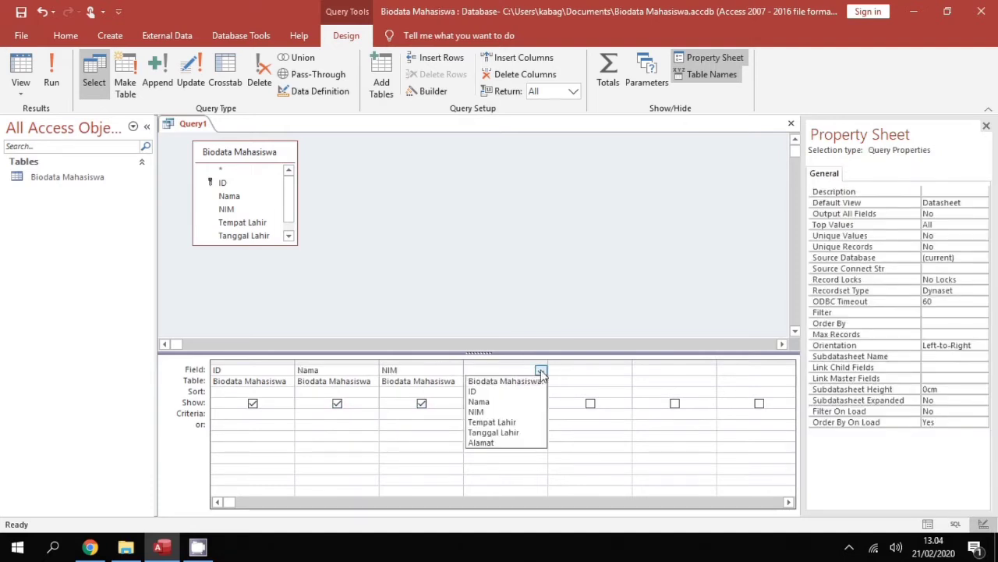
left_click(491, 422)
left_click(597, 369)
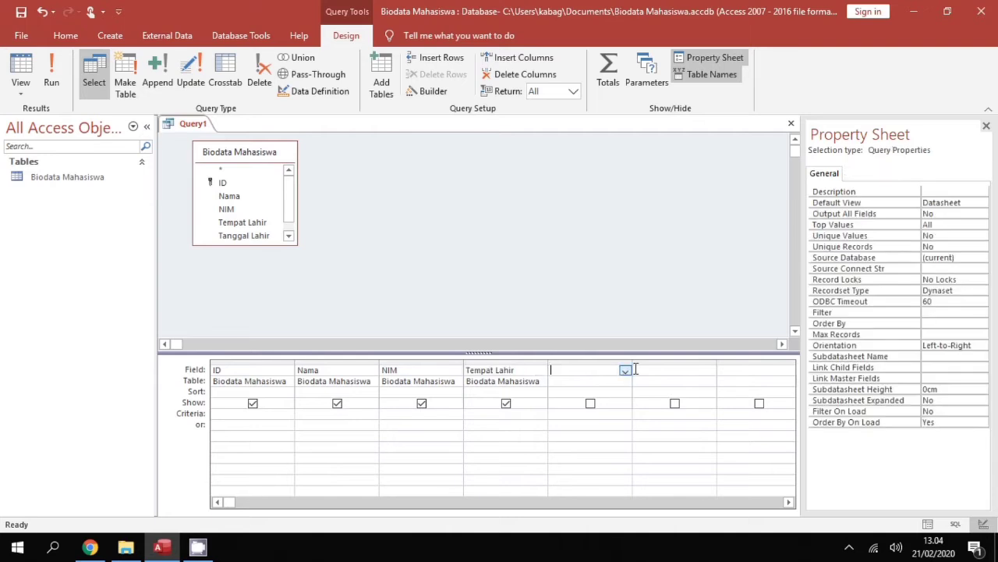
left_click(625, 370)
left_click(607, 424)
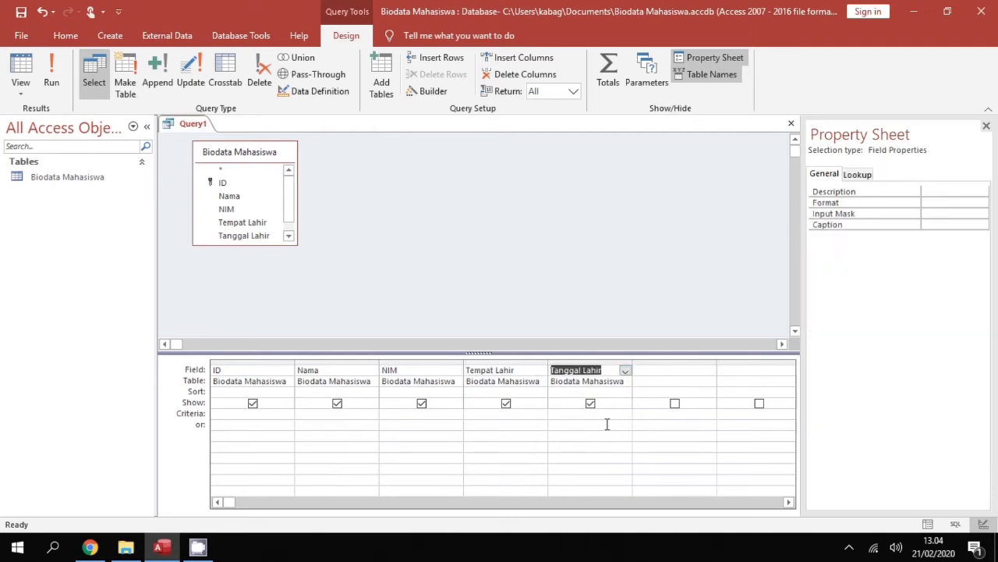
left_click(666, 367)
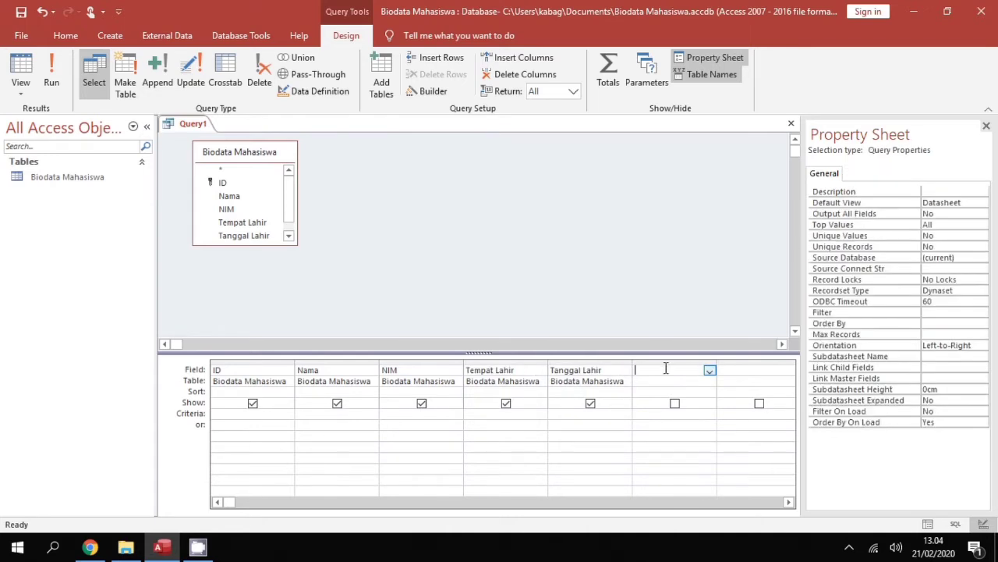
left_click(710, 371)
left_click(668, 442)
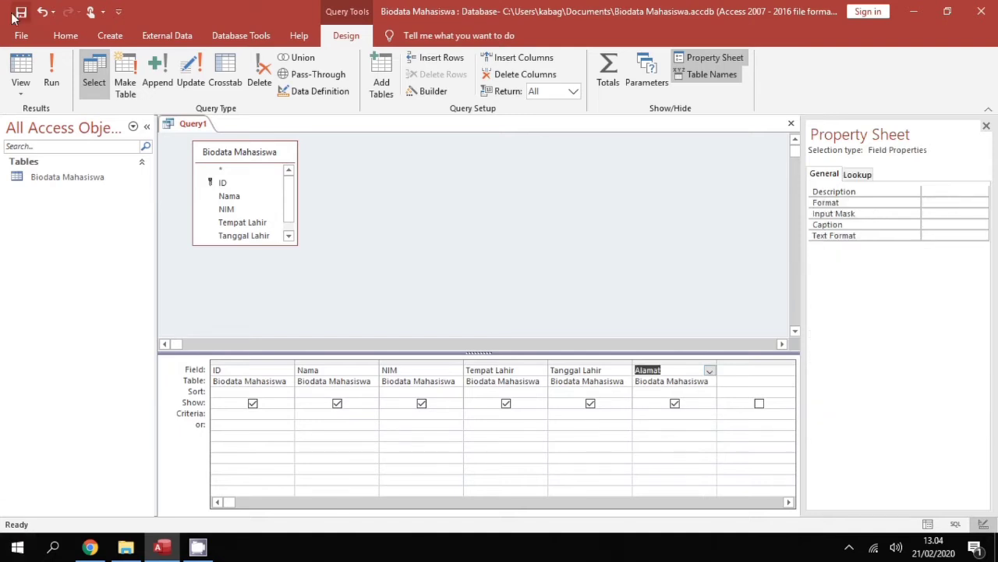
Save Query1 under the name 'Biodata' and close it
right_click(184, 129)
left_click(221, 136)
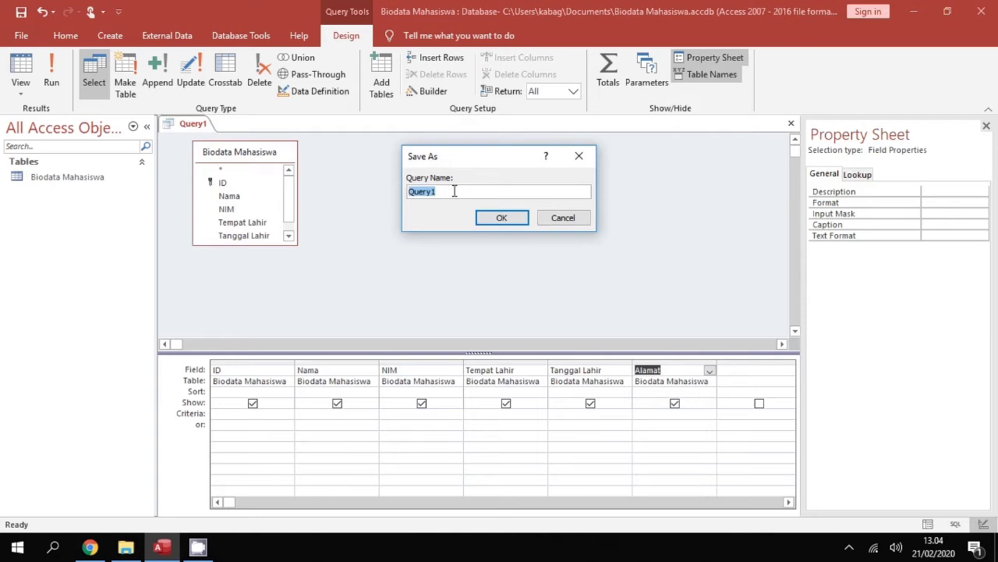
type("Biodata")
left_click(480, 221)
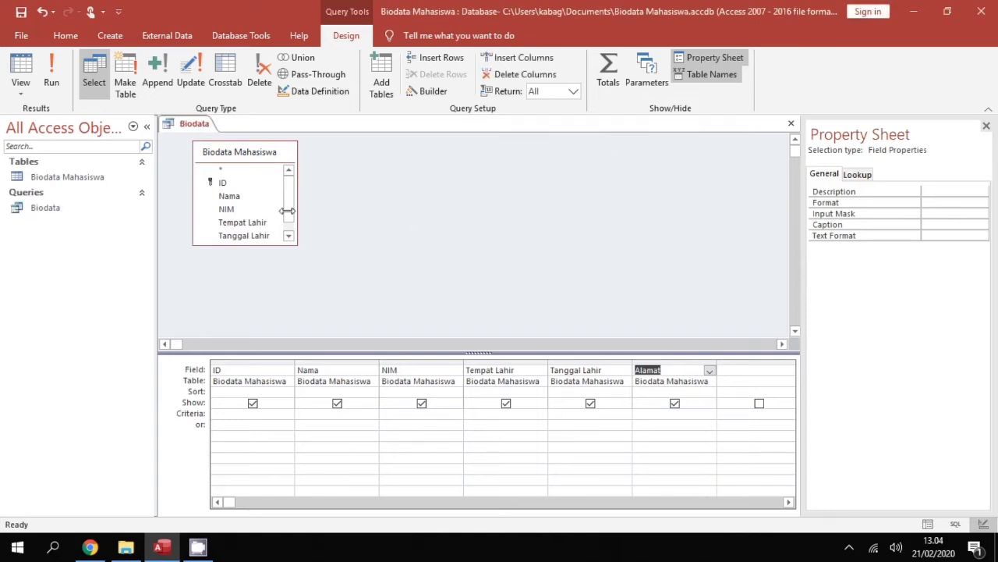
right_click(189, 127)
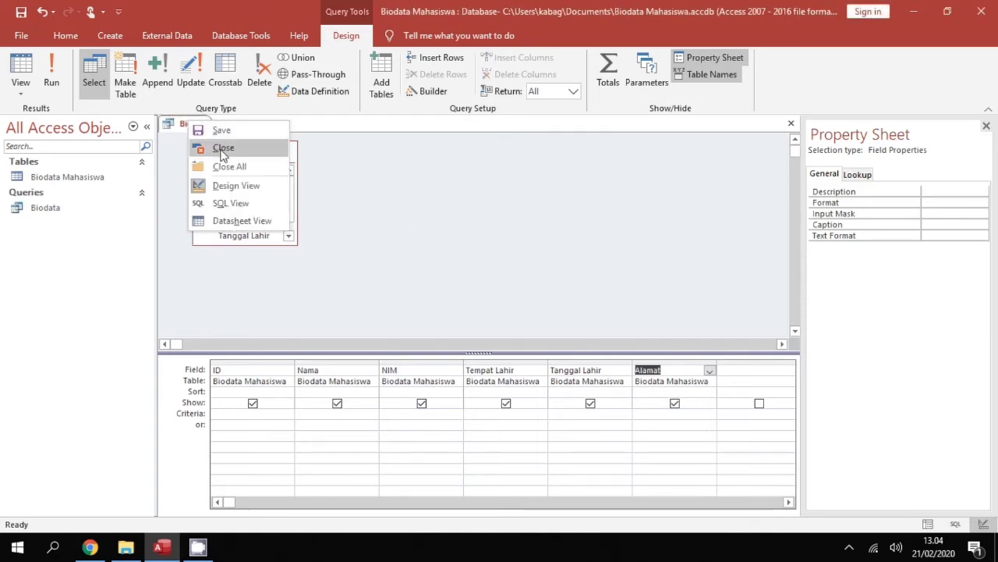
left_click(223, 153)
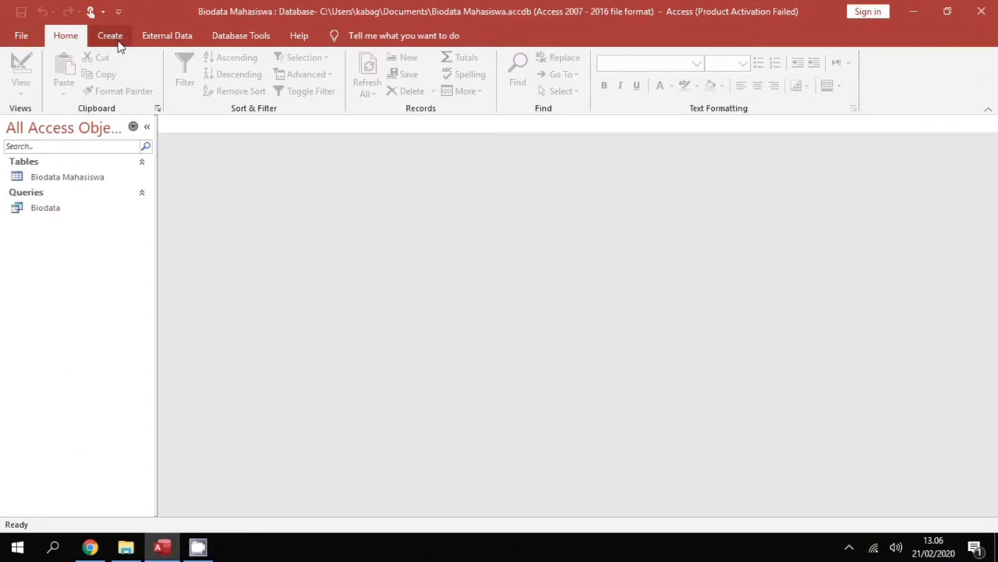
Generate a form from the Biodata query with the Create tab's Form command
left_click(117, 42)
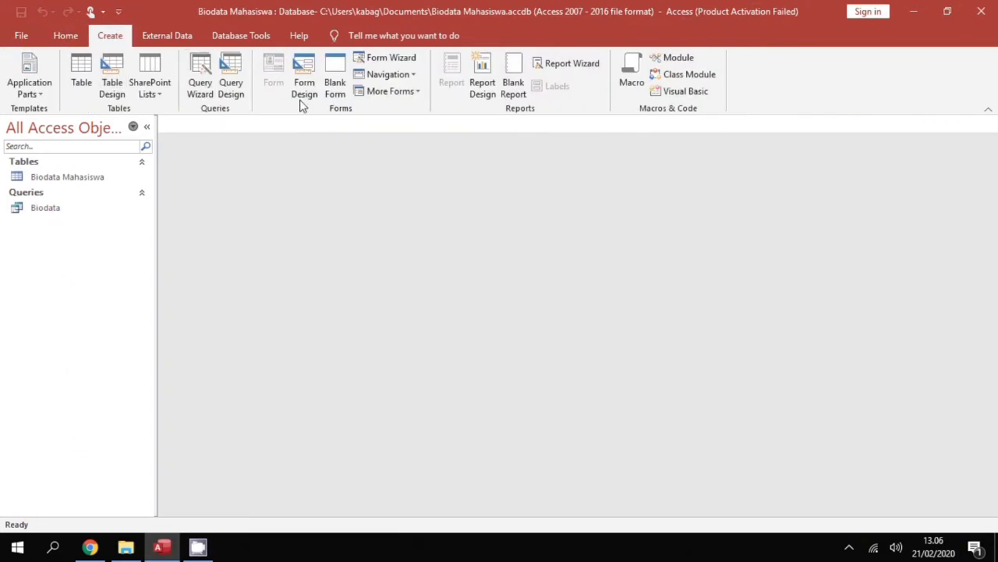
left_click(67, 209)
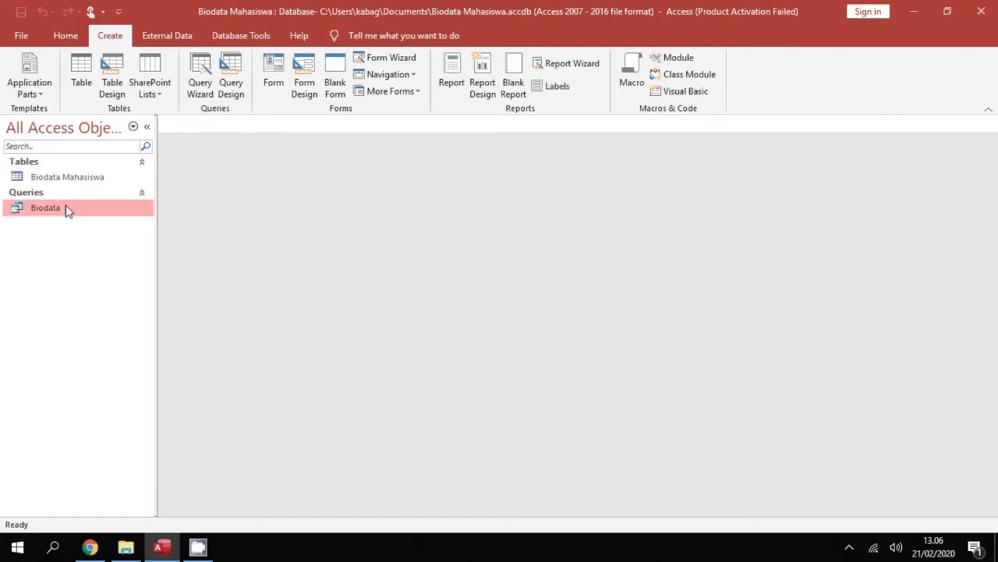
left_click(273, 86)
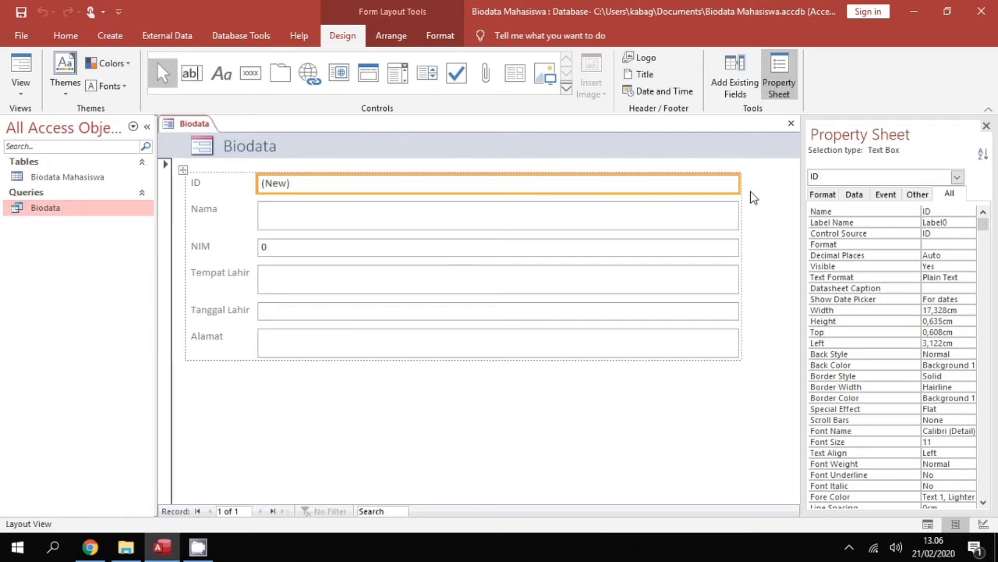
Select all form fields and remove their grouped layout
left_click_drag(739, 180, 733, 180)
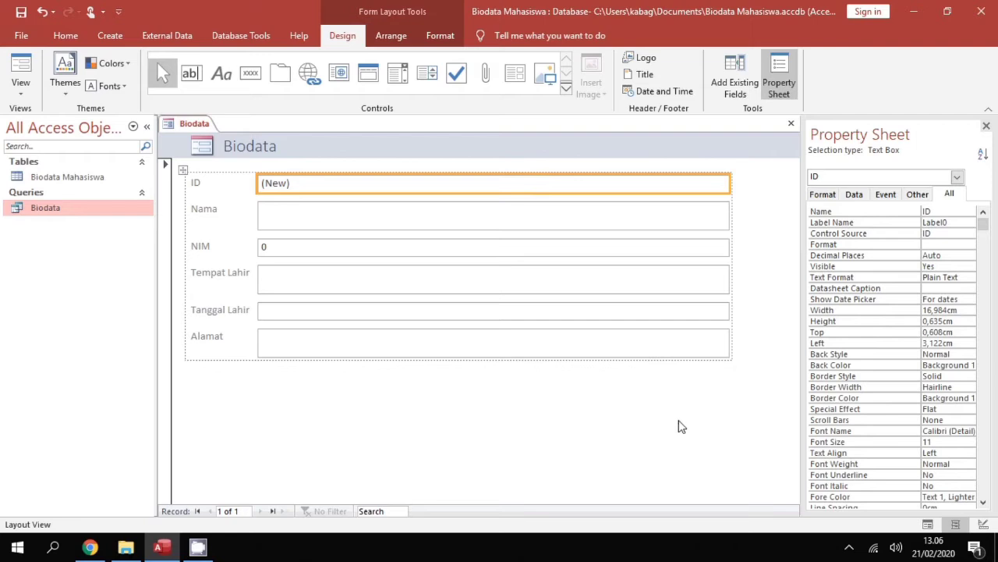
left_click(677, 447)
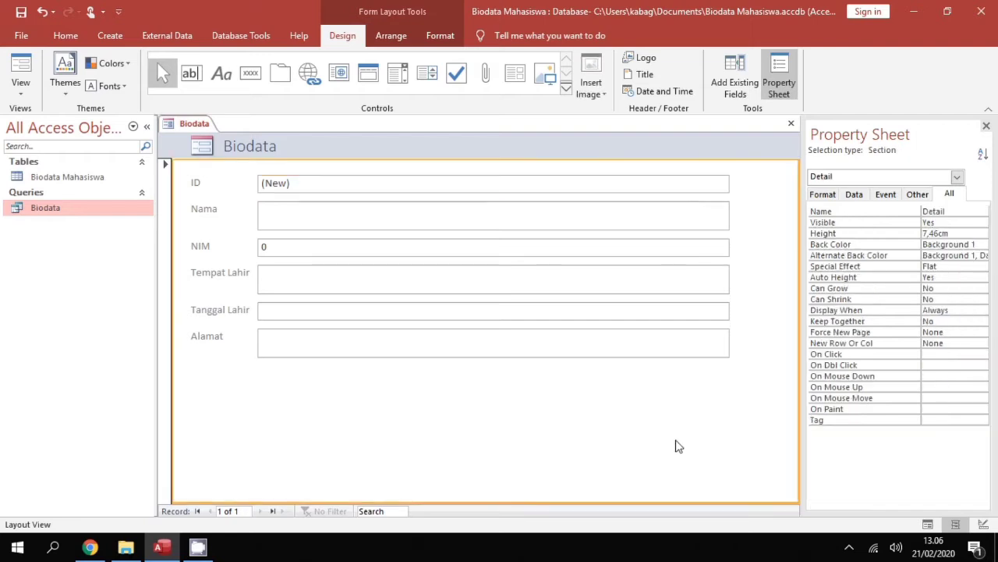
left_click(195, 185)
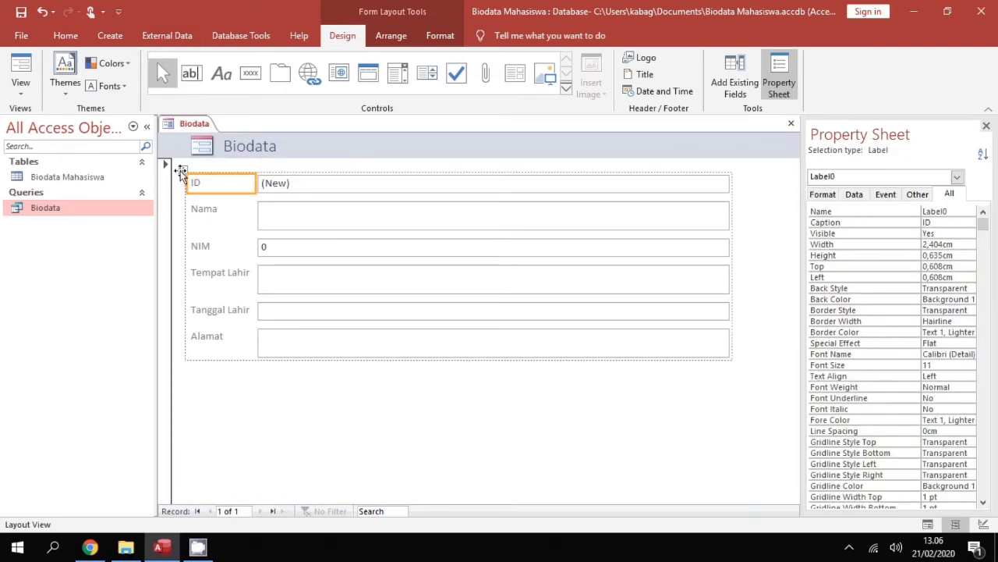
left_click(181, 171)
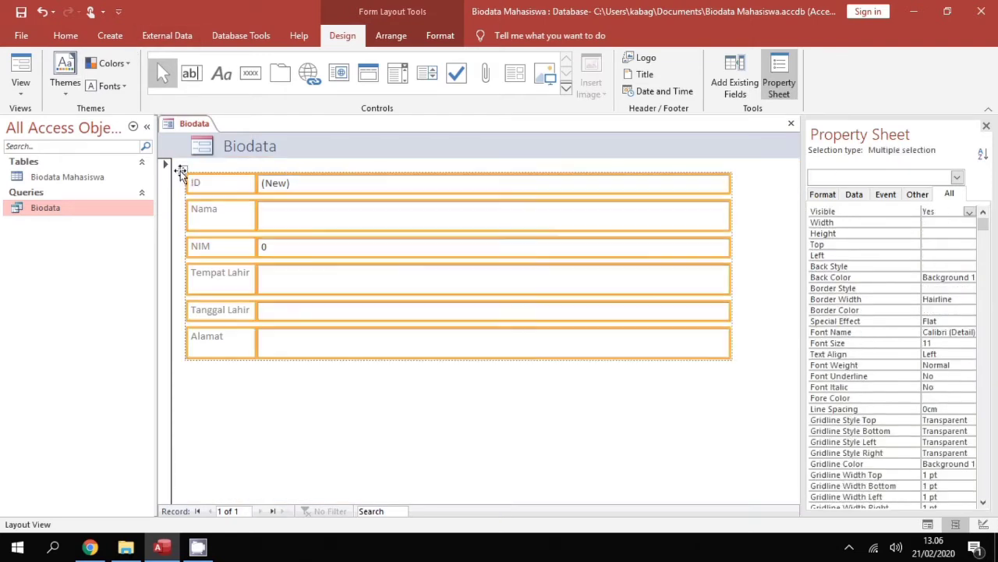
right_click(283, 178)
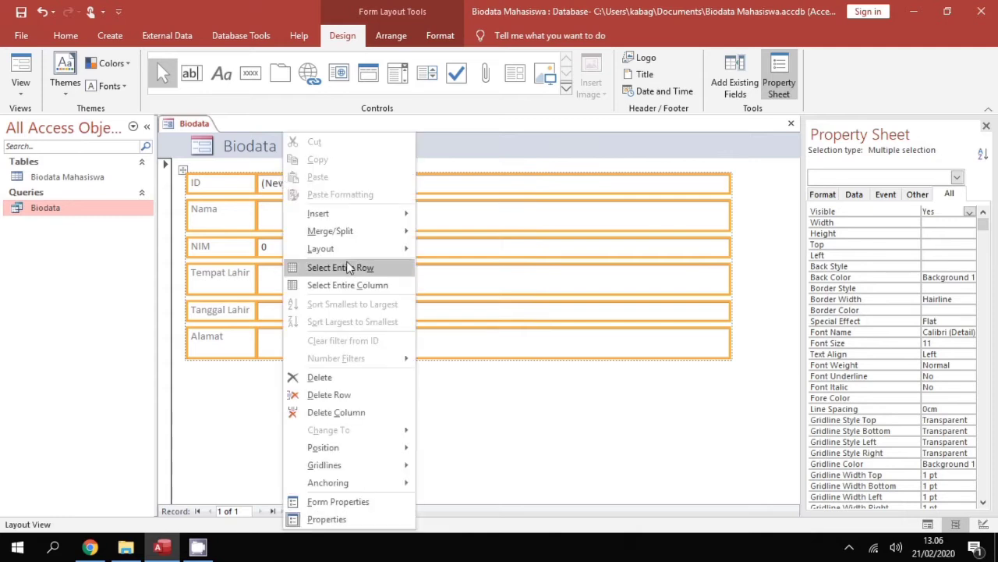
mouse_move(347, 252)
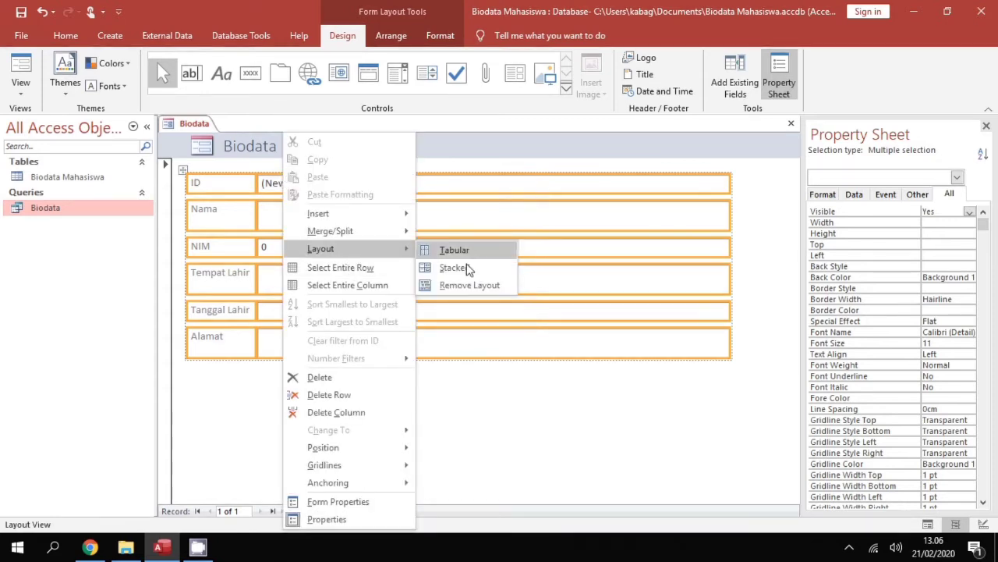
left_click(466, 285)
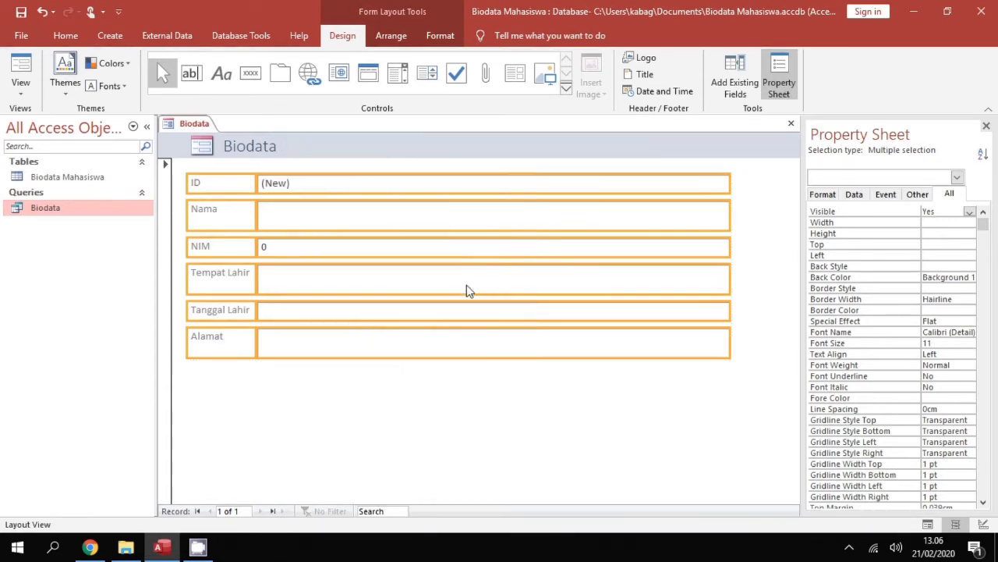
left_click(657, 455)
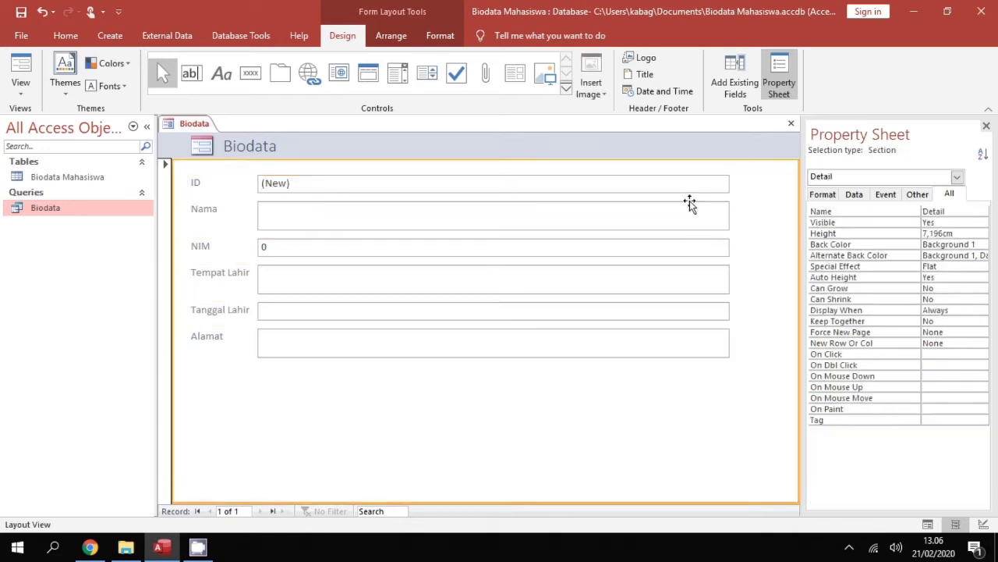
Narrow the ID, NIM, Tempat Lahir and Tanggal Lahir text boxes by dragging their right edges
left_click(688, 185)
left_click_drag(728, 185, 320, 172)
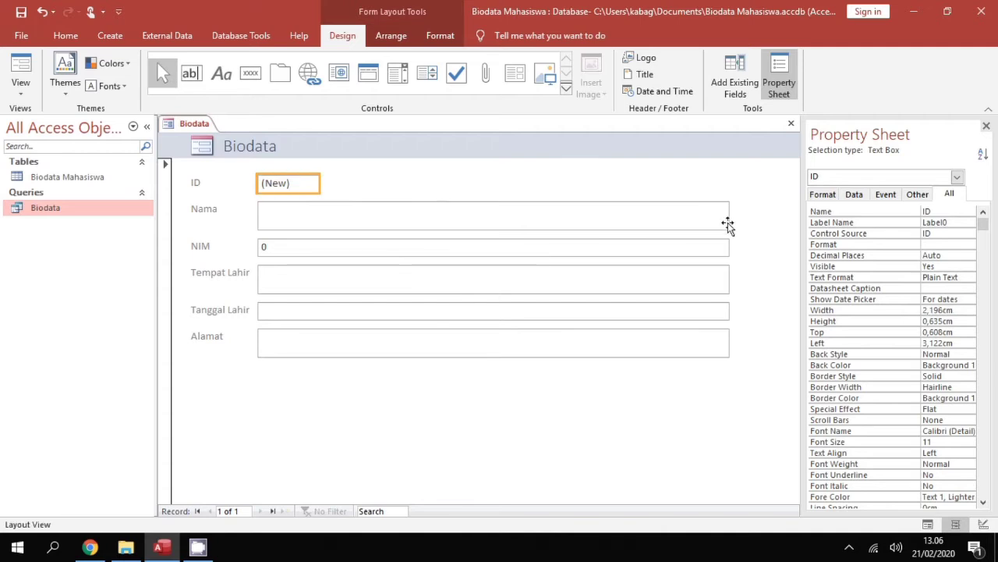
left_click(405, 248)
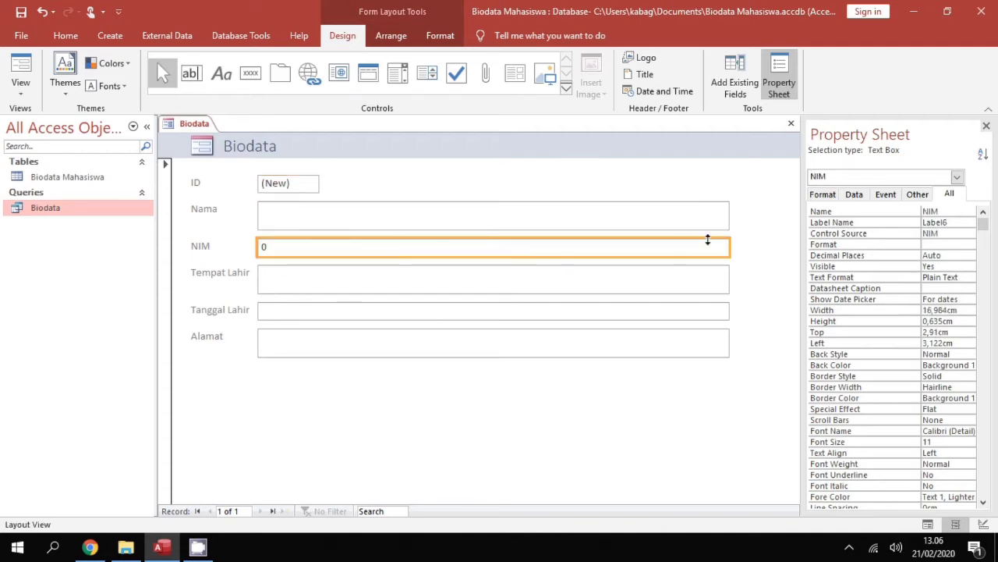
left_click_drag(729, 249, 361, 239)
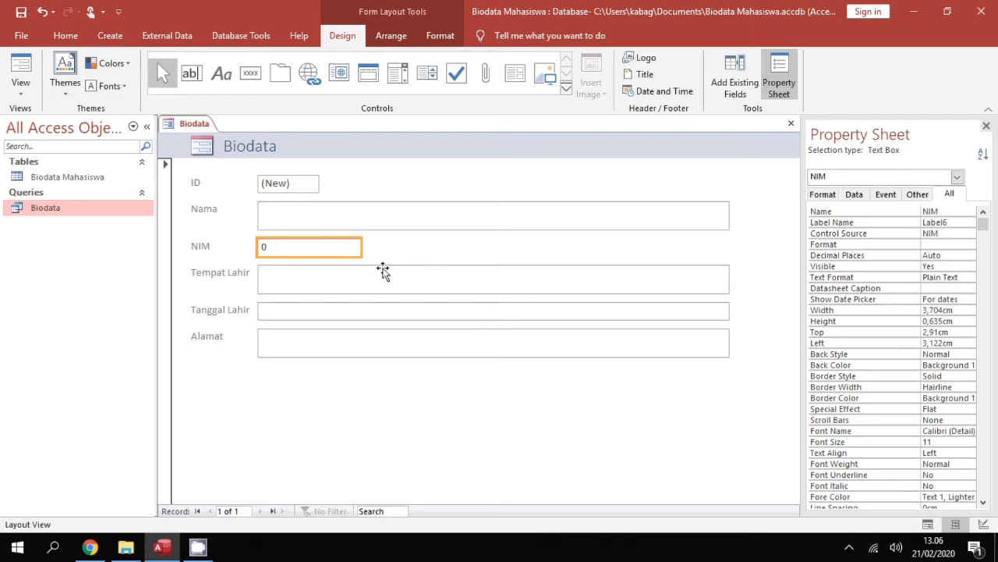
left_click(466, 290)
left_click_drag(729, 283, 468, 280)
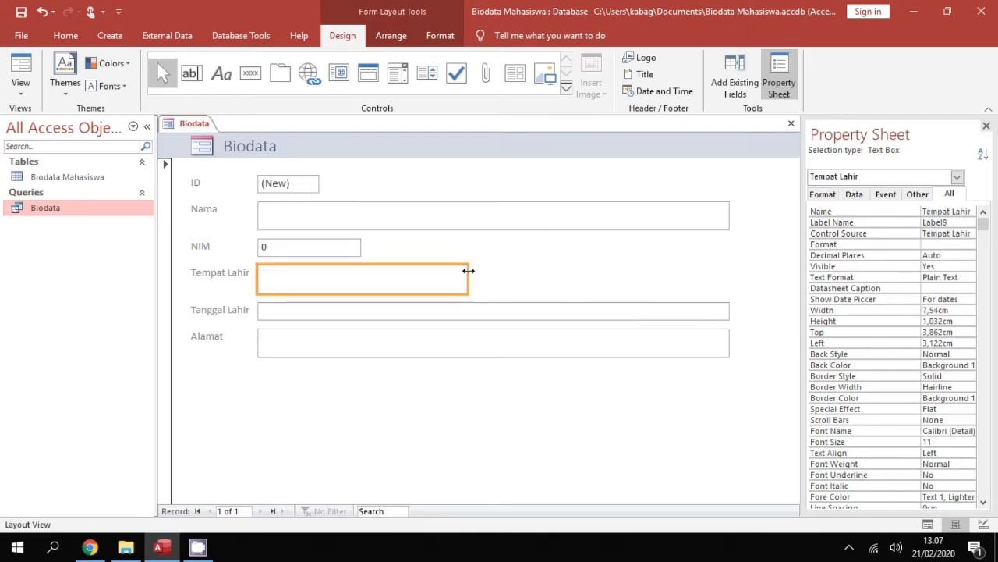
left_click(672, 313)
left_click_drag(729, 309, 468, 304)
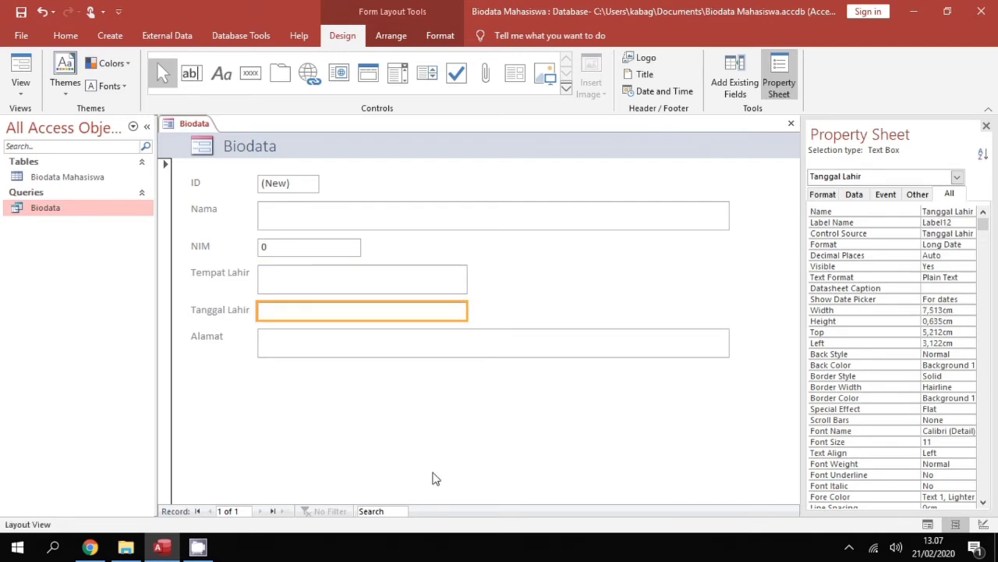
left_click(399, 397)
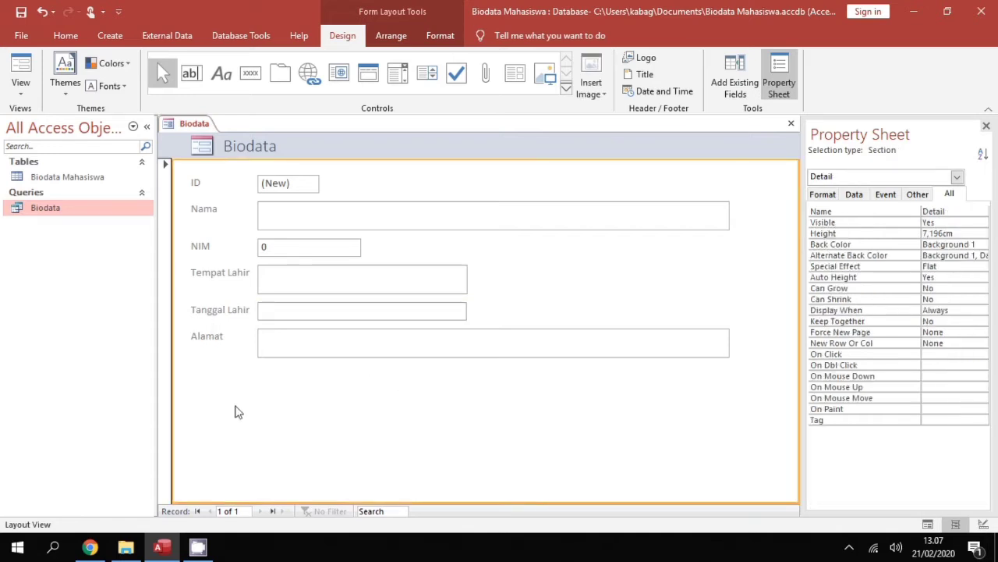
mouse_move(198, 547)
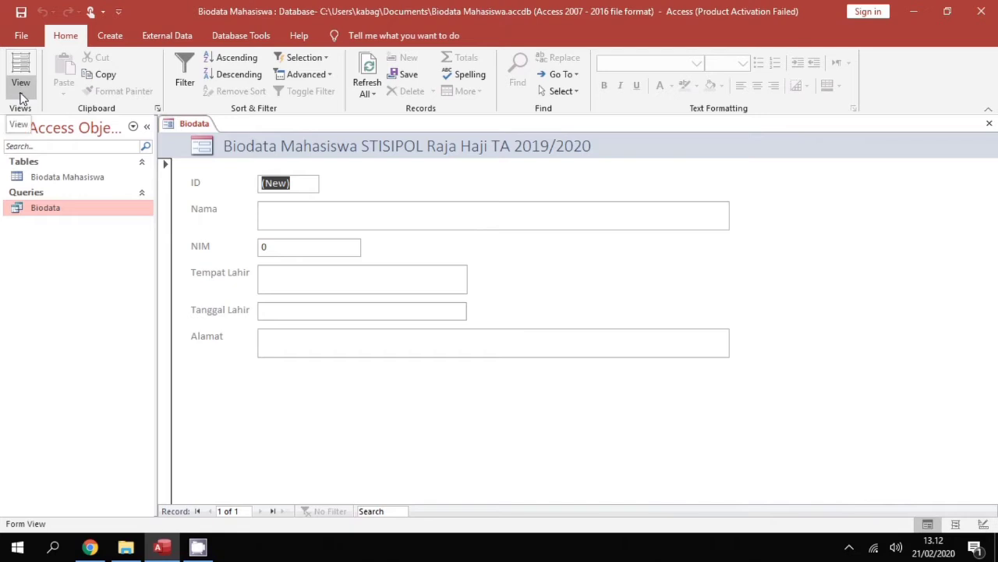
Switch the form to Design View and draw a combo box just below the Alamat field
left_click(21, 97)
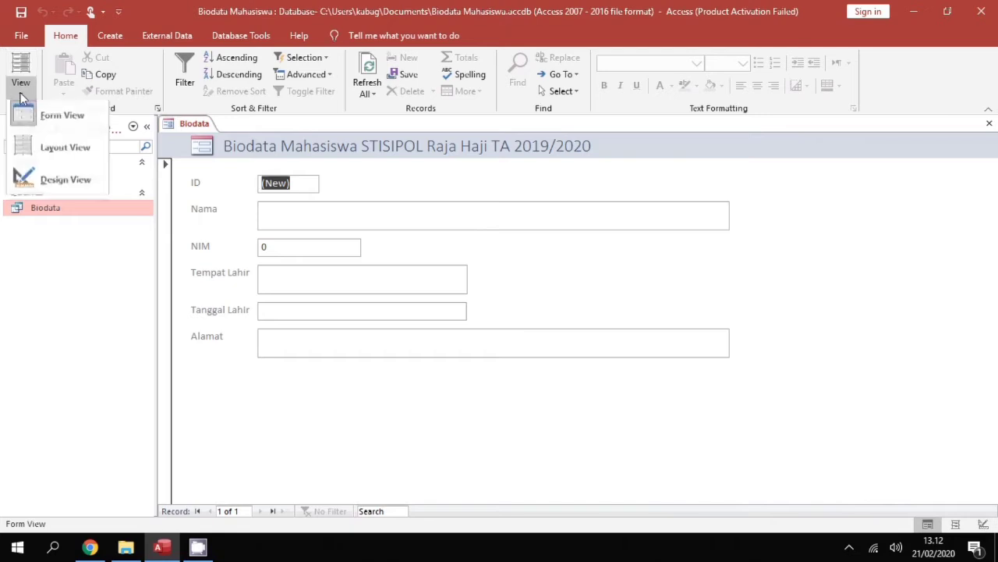
left_click(65, 183)
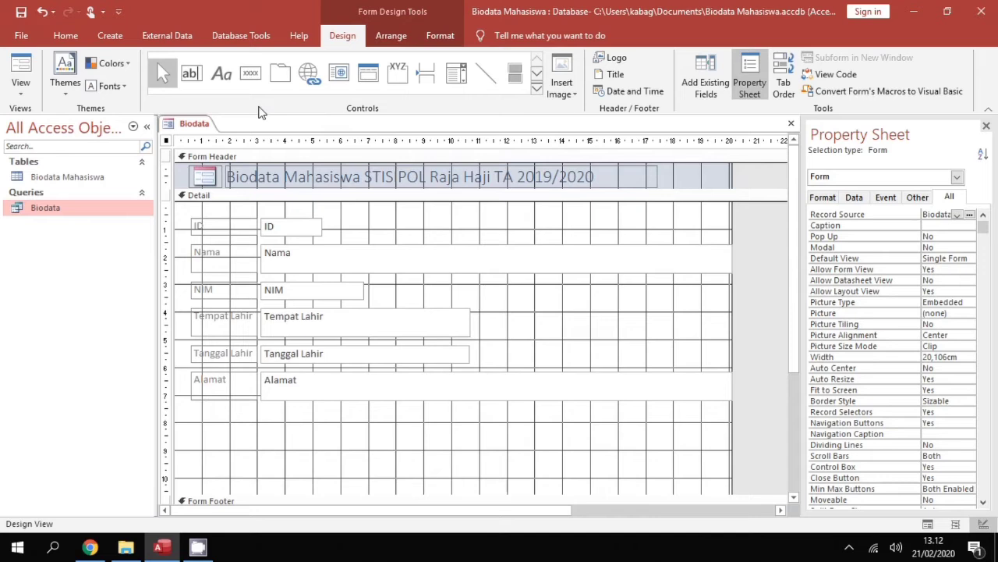
left_click(459, 81)
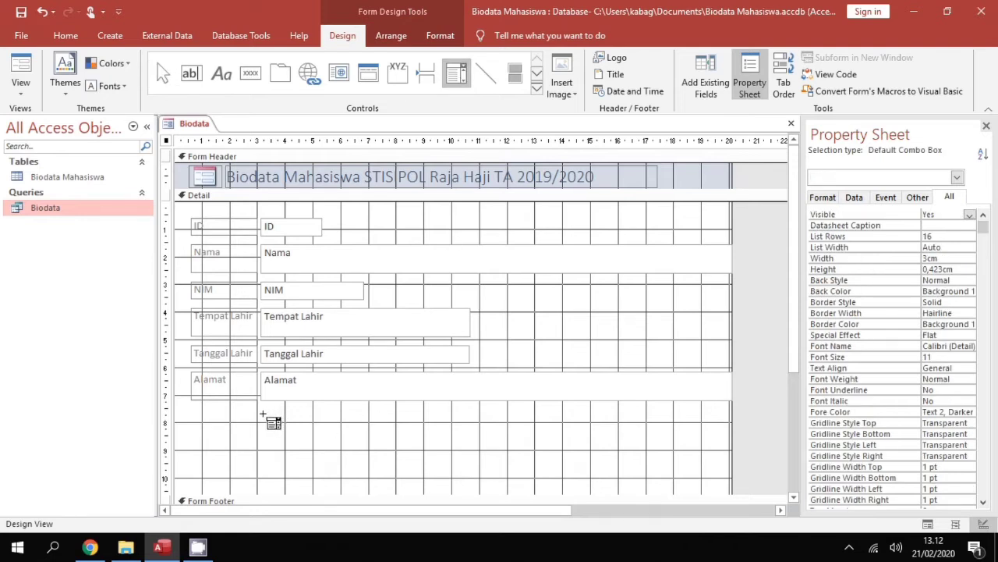
left_click_drag(263, 414, 343, 431)
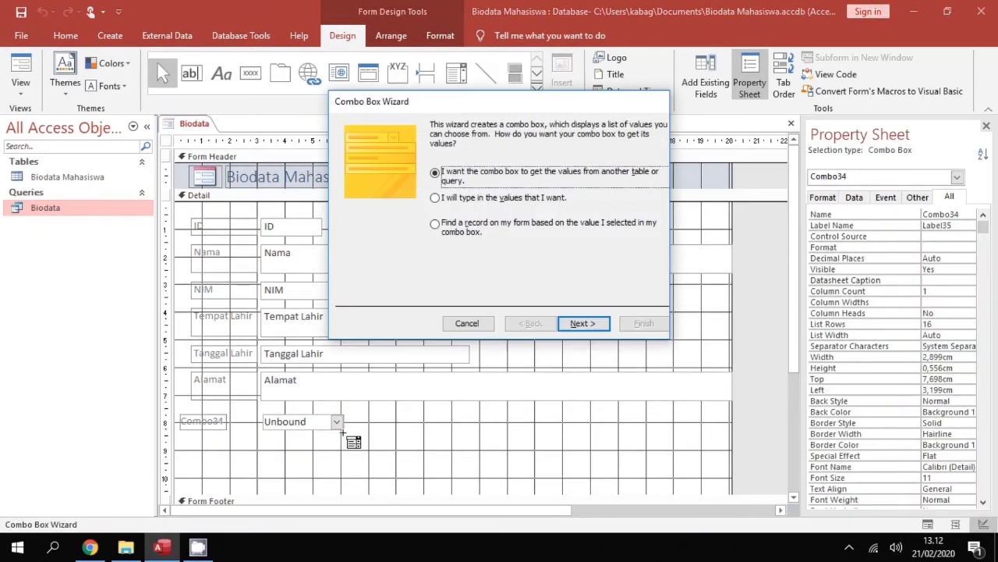
Enter the combo box values Administrasi Publik, Ilmu Pemerintahan and Sosiologi
left_click(471, 201)
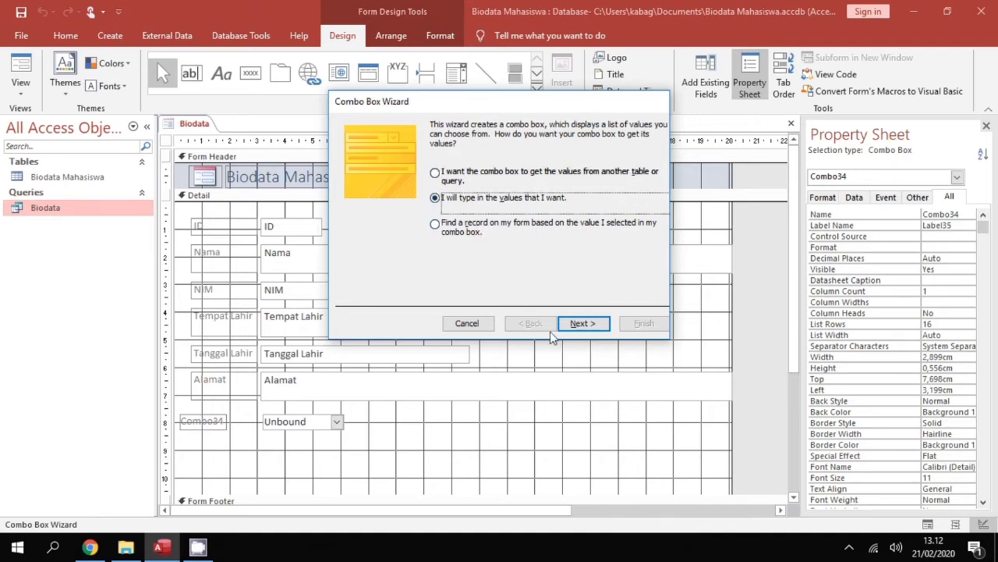
left_click(585, 326)
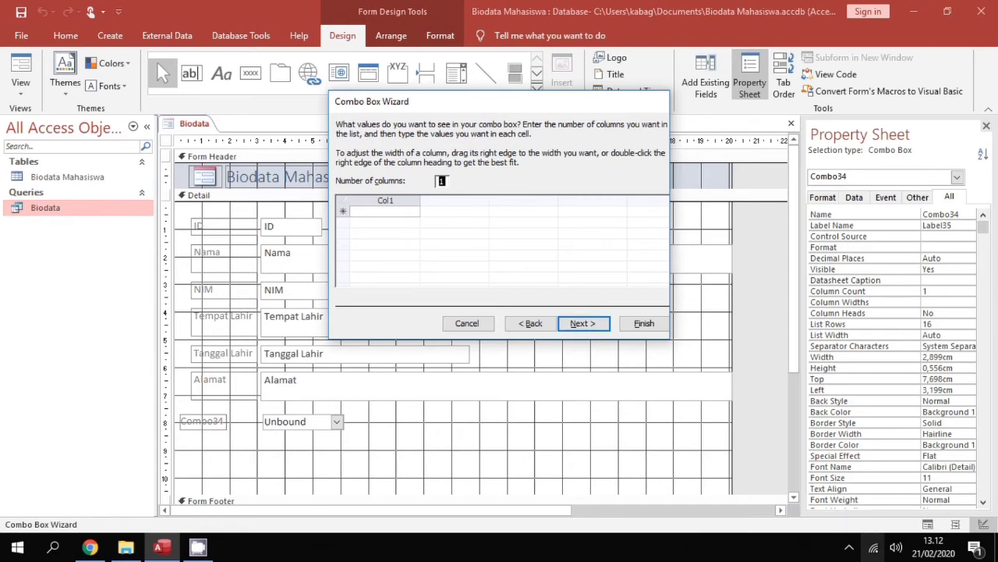
left_click(842, 555)
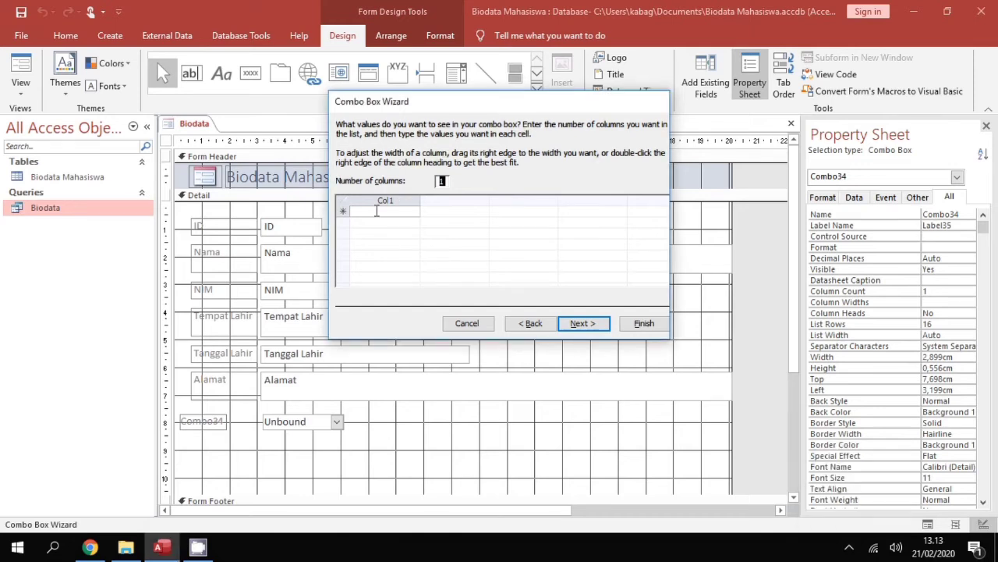
left_click(377, 211)
type("Adminis")
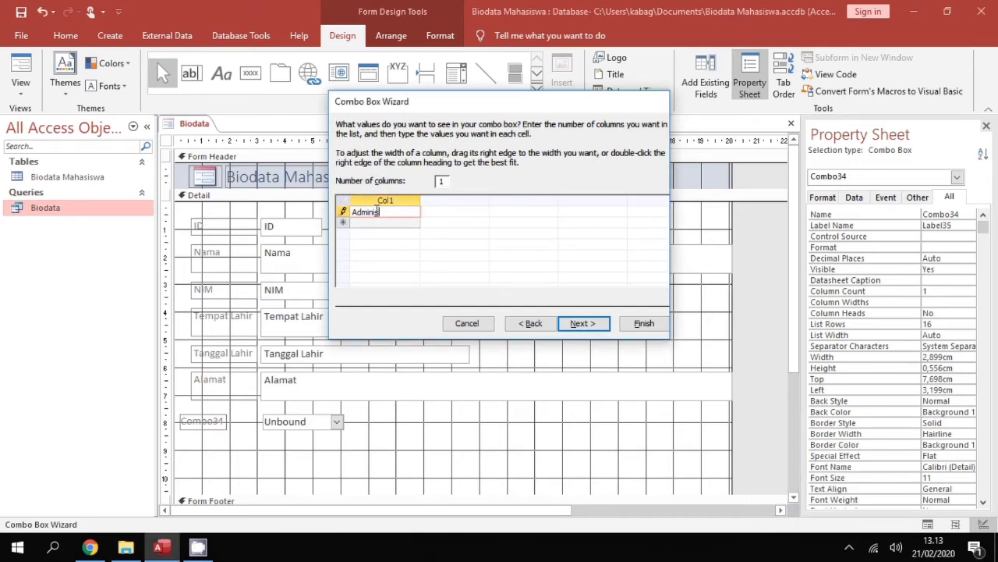
type("trasi Publik")
key("Return")
type("Ilmu Pemerintahan")
key("Return")
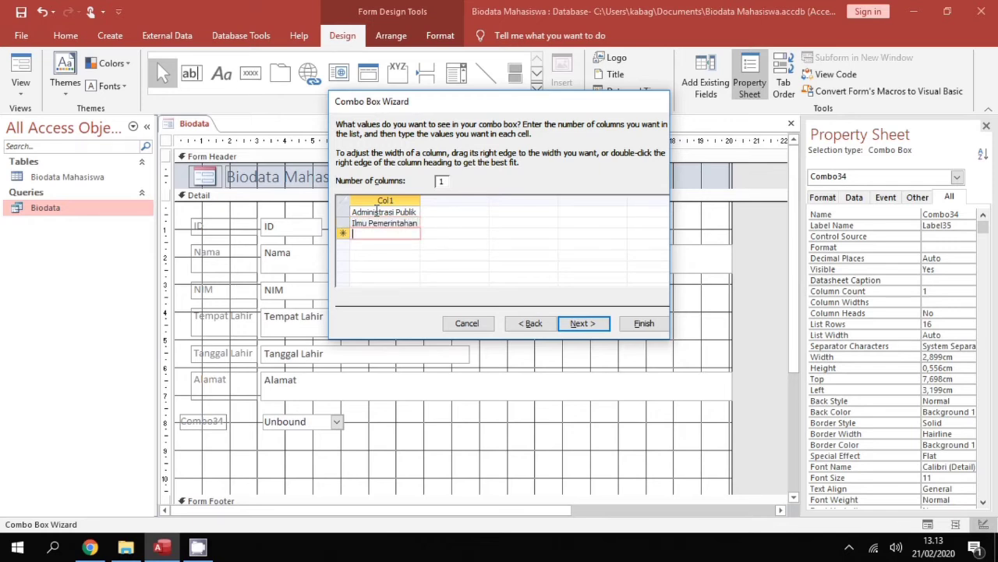
type("Sosiologi")
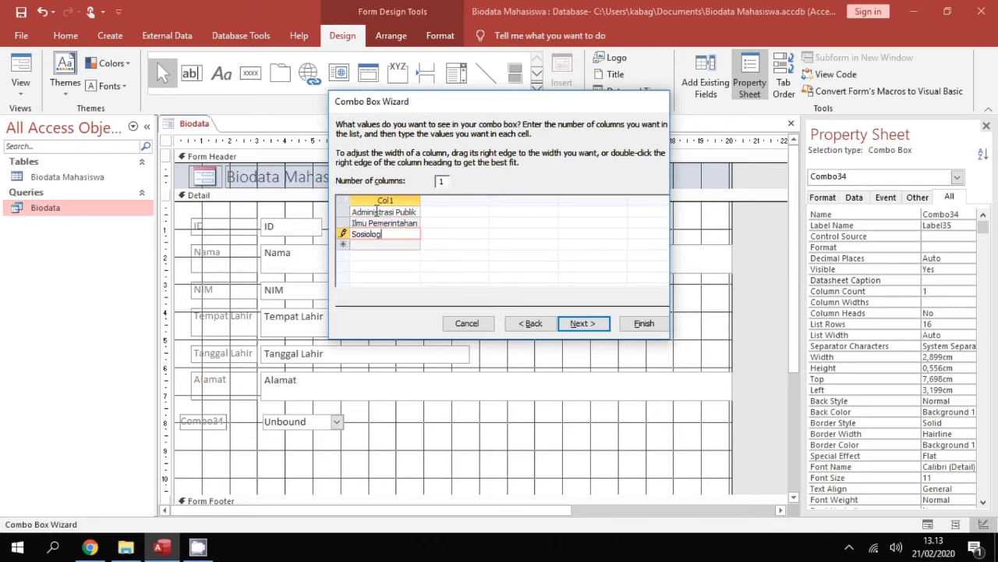
Keep the value for later use and label the combo box 'Program Studi'
left_click(599, 323)
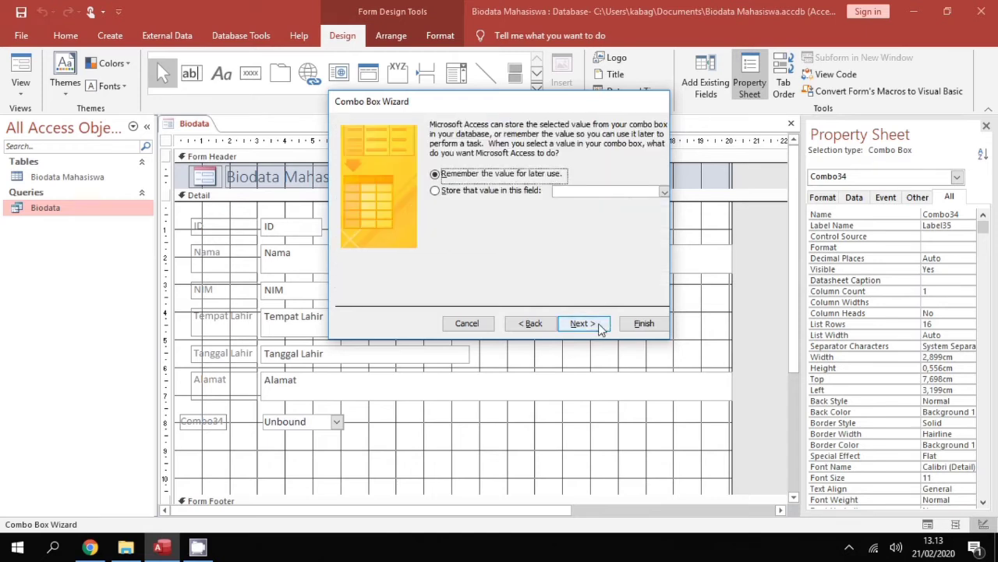
left_click(582, 323)
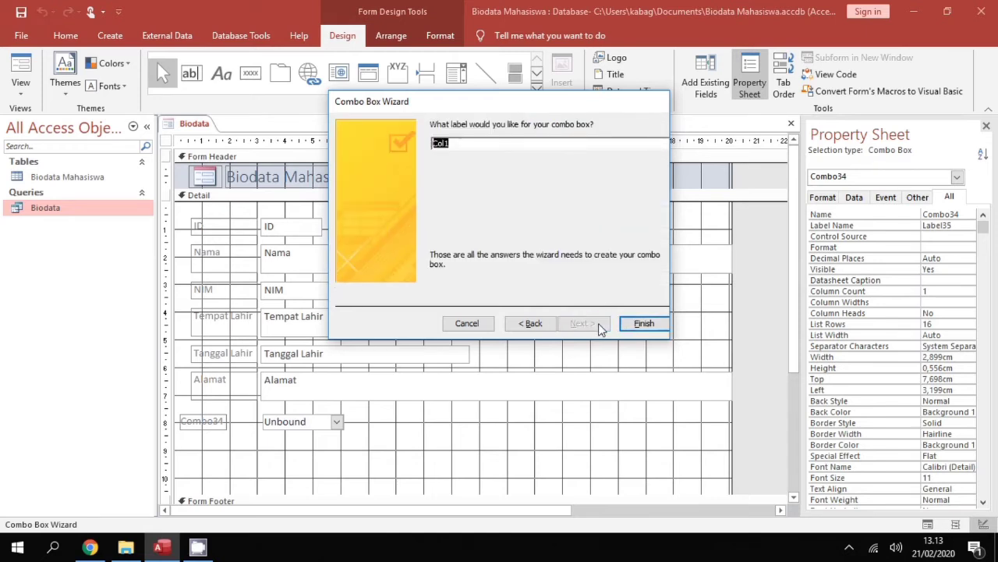
type("Program Studi")
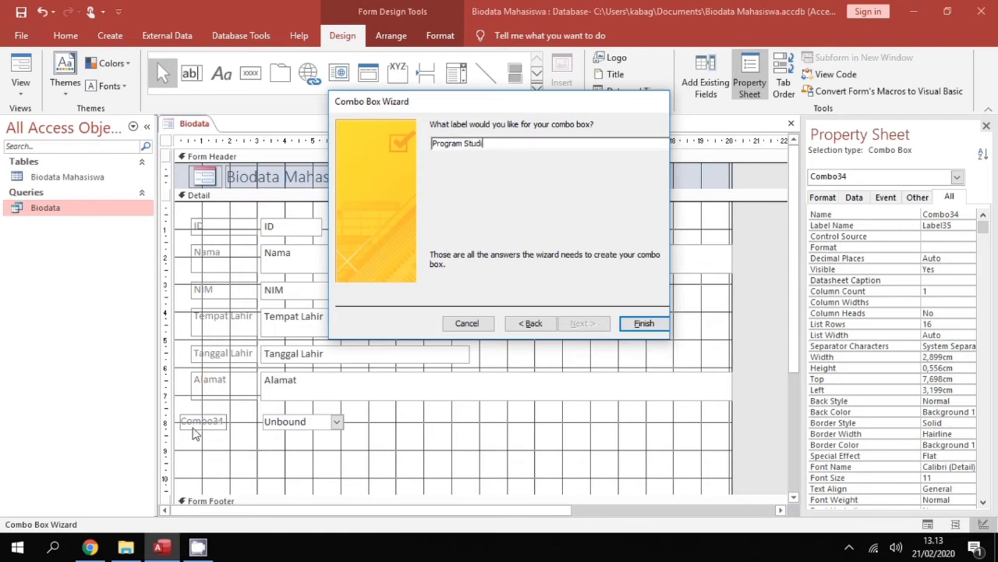
Finish the wizard and shift the Program Studi label and drop-down slightly right
left_click(645, 324)
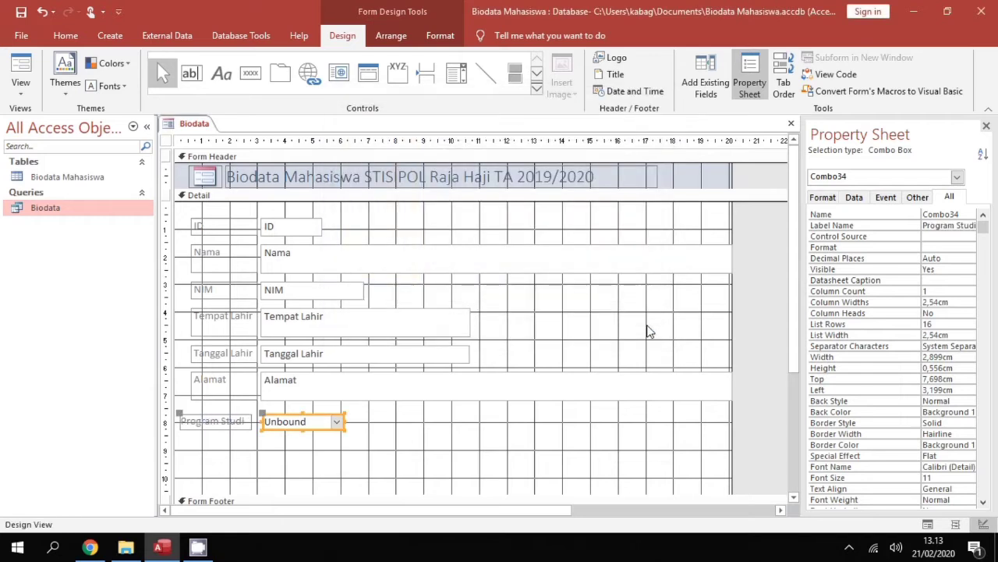
left_click(239, 420)
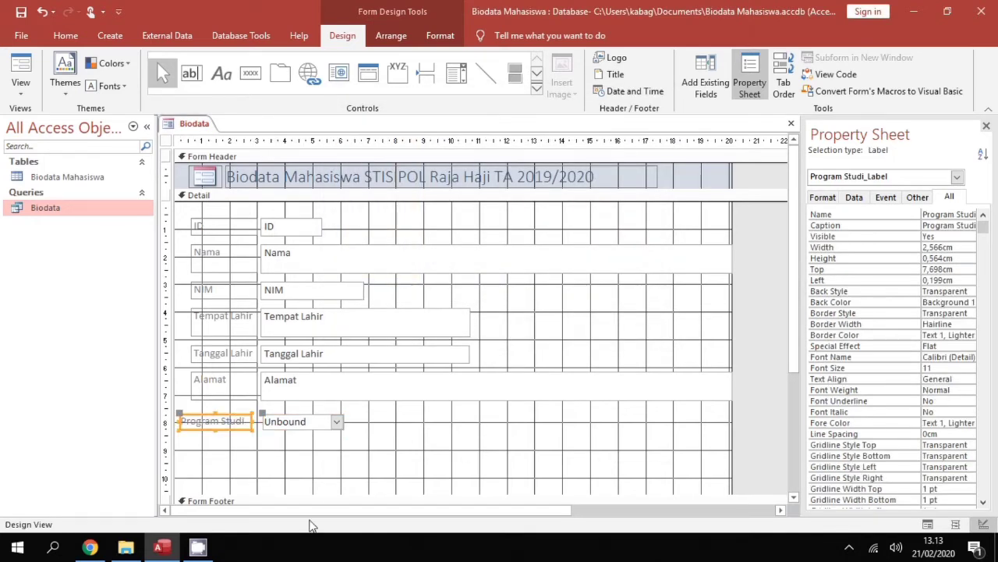
left_click(849, 548)
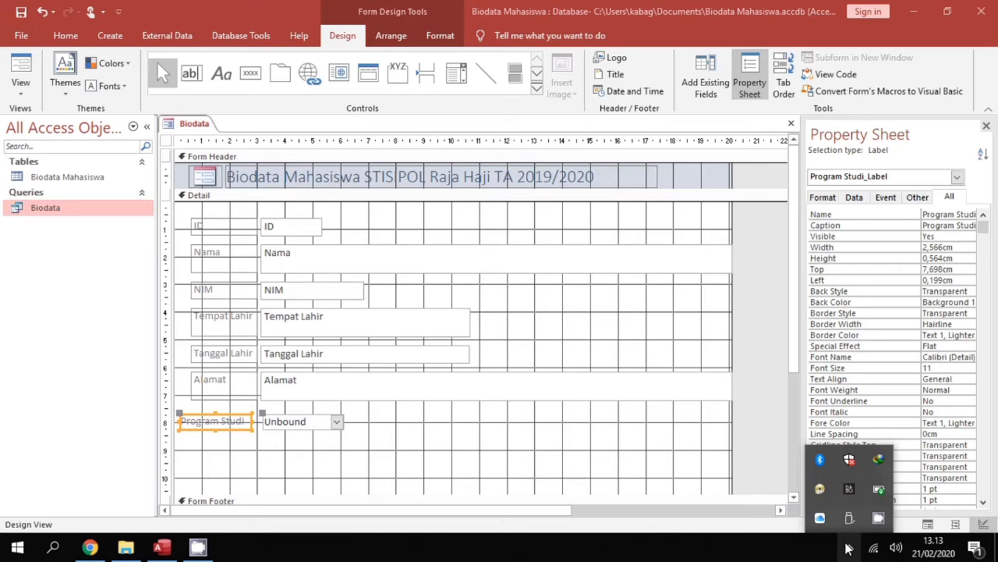
left_click(227, 419)
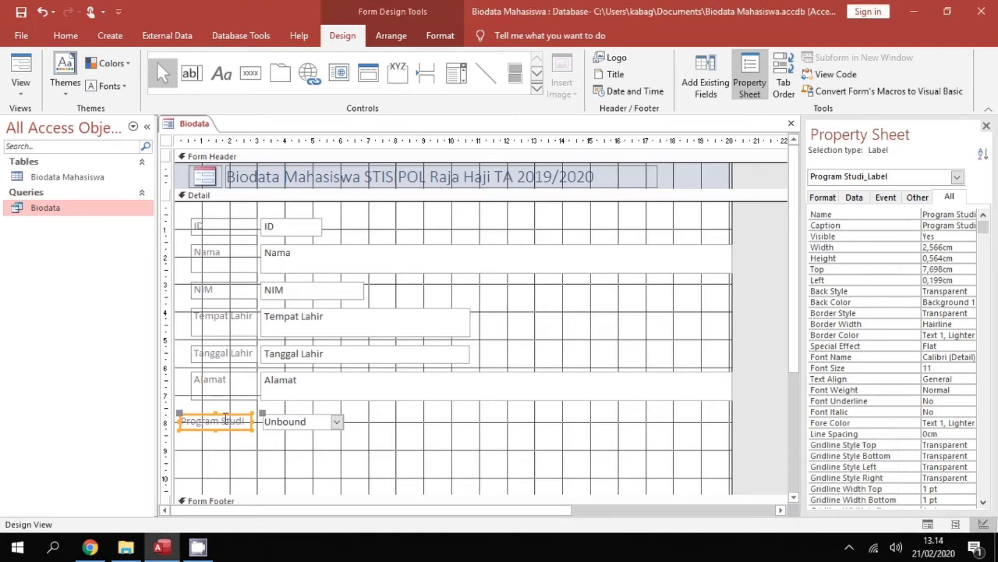
left_click(226, 417)
left_click(179, 417)
left_click_drag(192, 415, 204, 414)
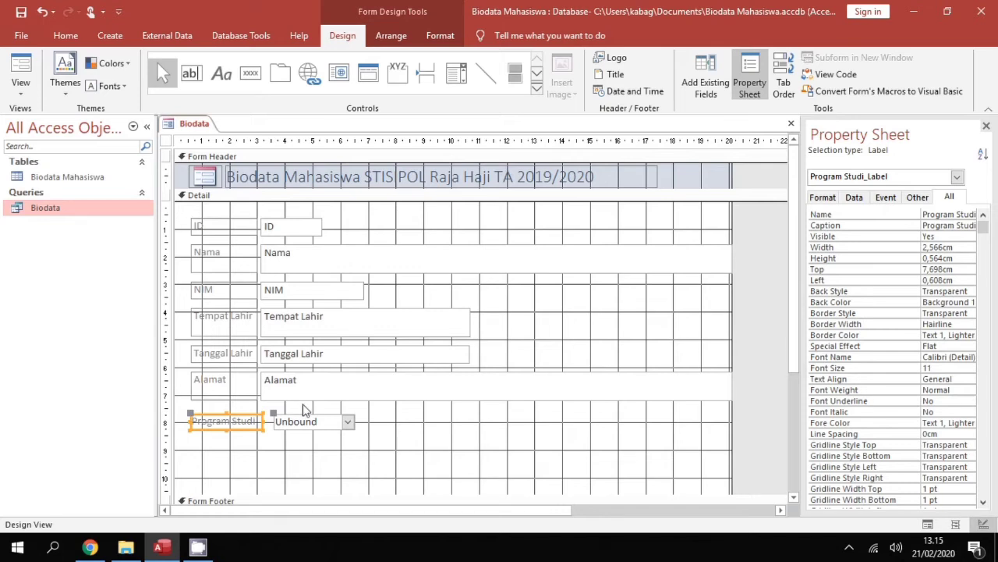
Nudge the combo box left and widen the label so its left edge matches the others
left_click(262, 422)
left_click(264, 421)
left_click(257, 422)
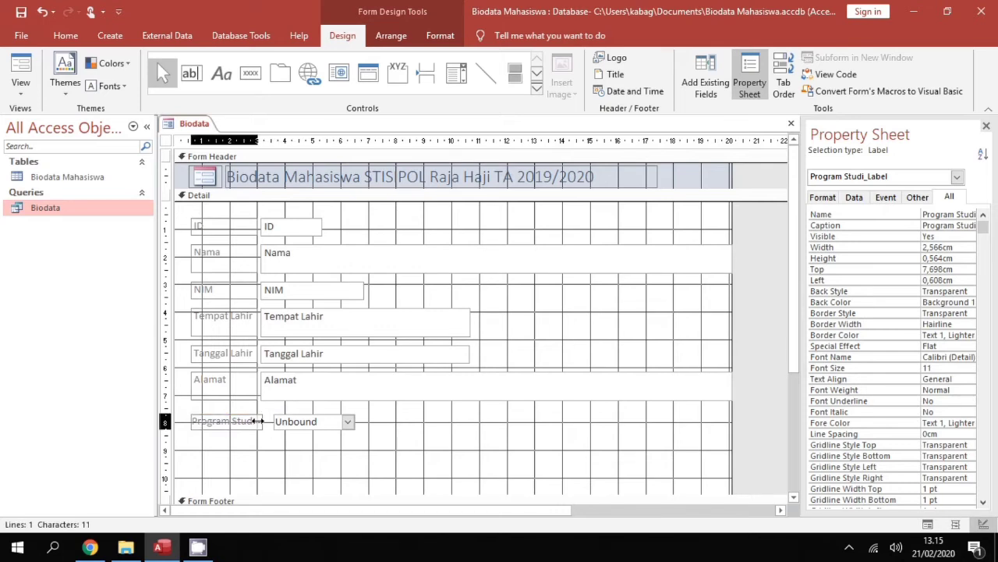
left_click(257, 421)
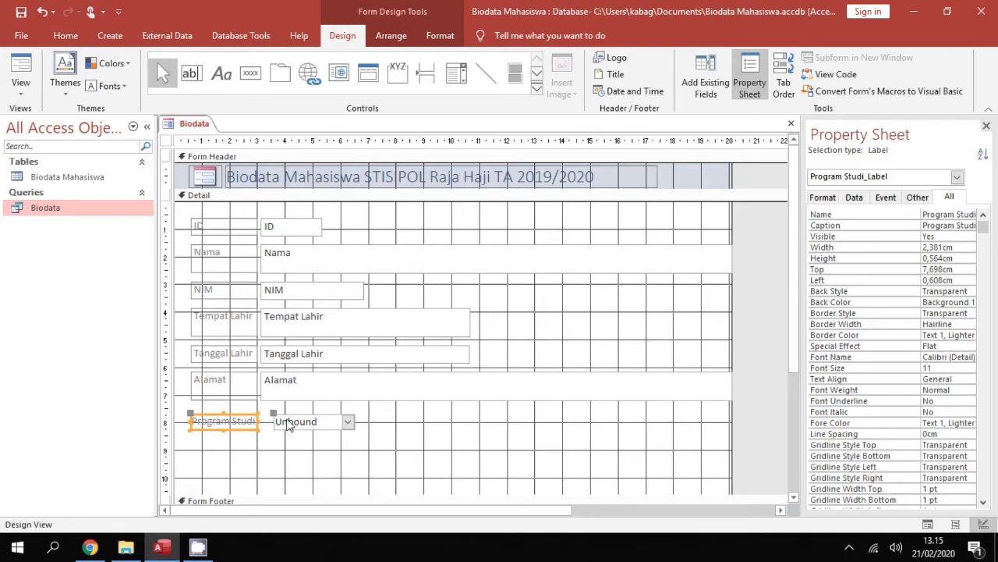
left_click(288, 424)
key("Left")
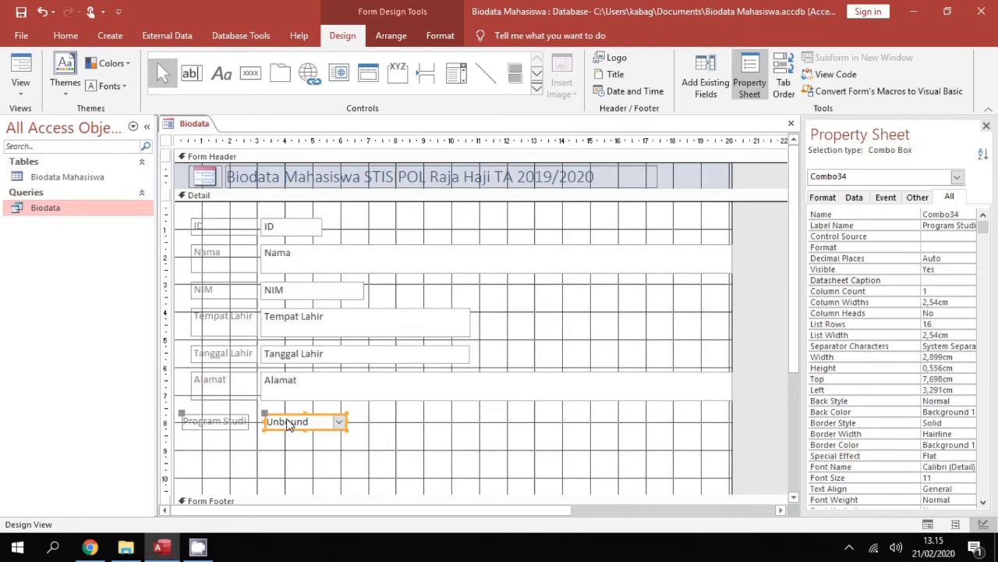
key("Left")
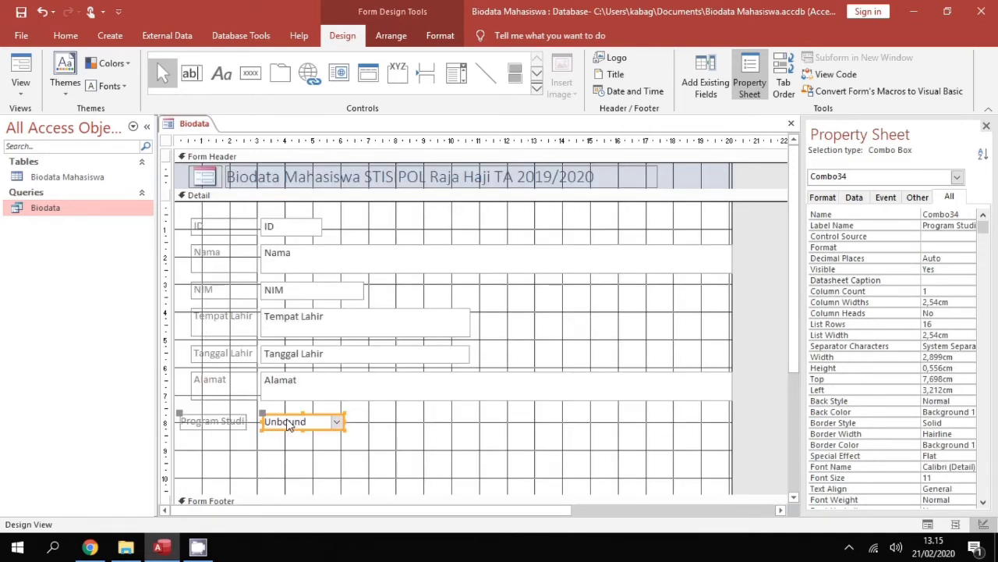
left_click(233, 419)
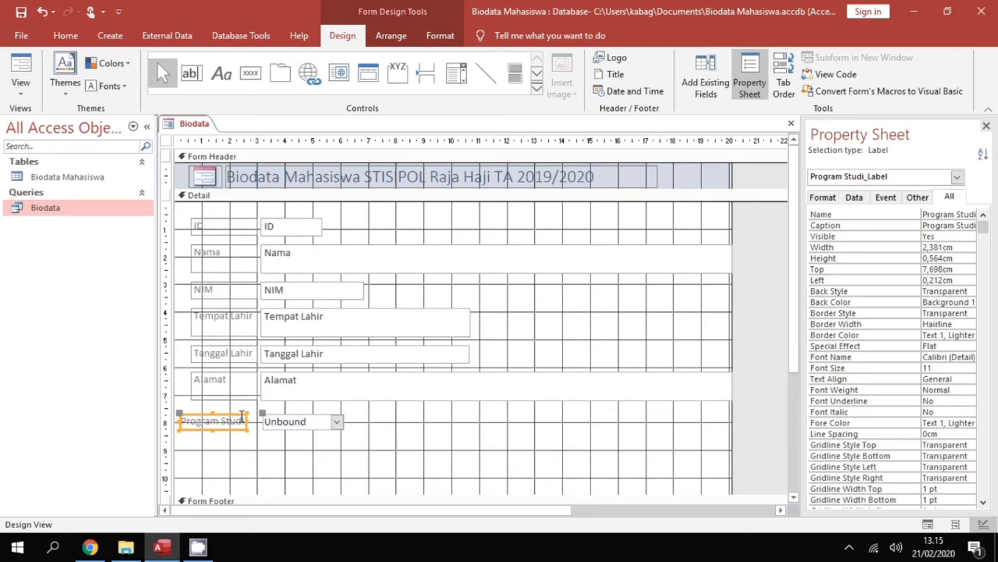
left_click(247, 420)
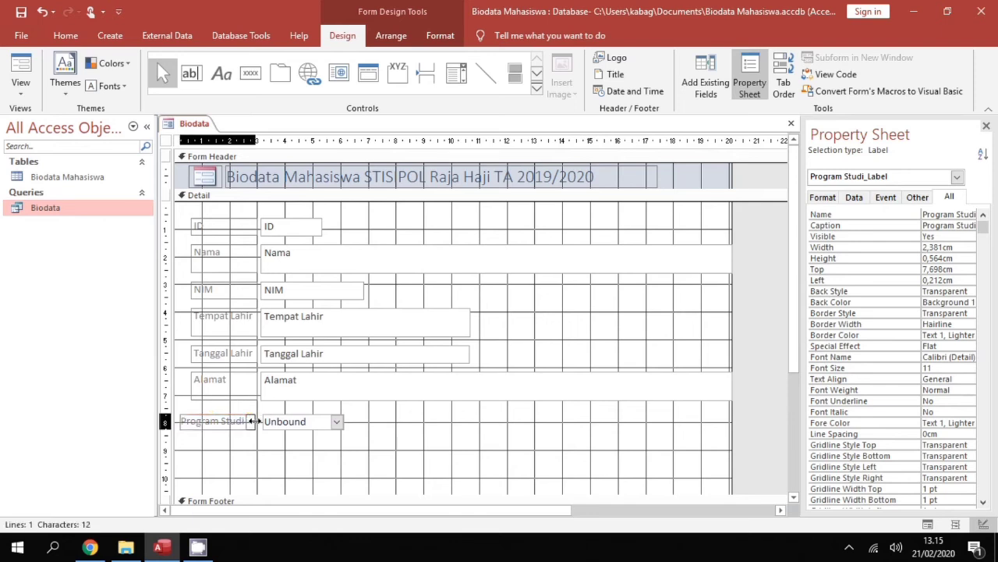
left_click_drag(248, 420, 257, 421)
left_click_drag(179, 420, 190, 421)
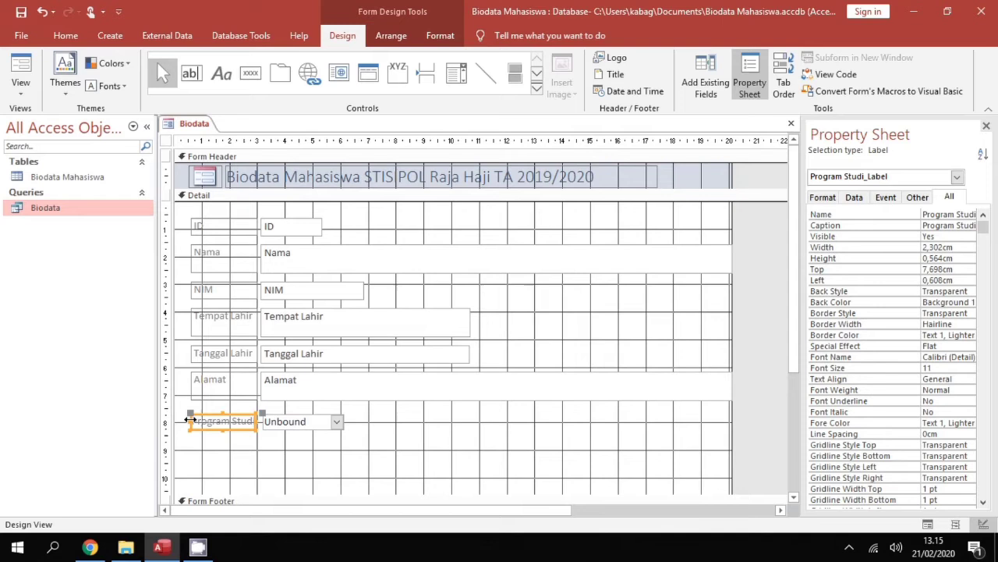
left_click(331, 450)
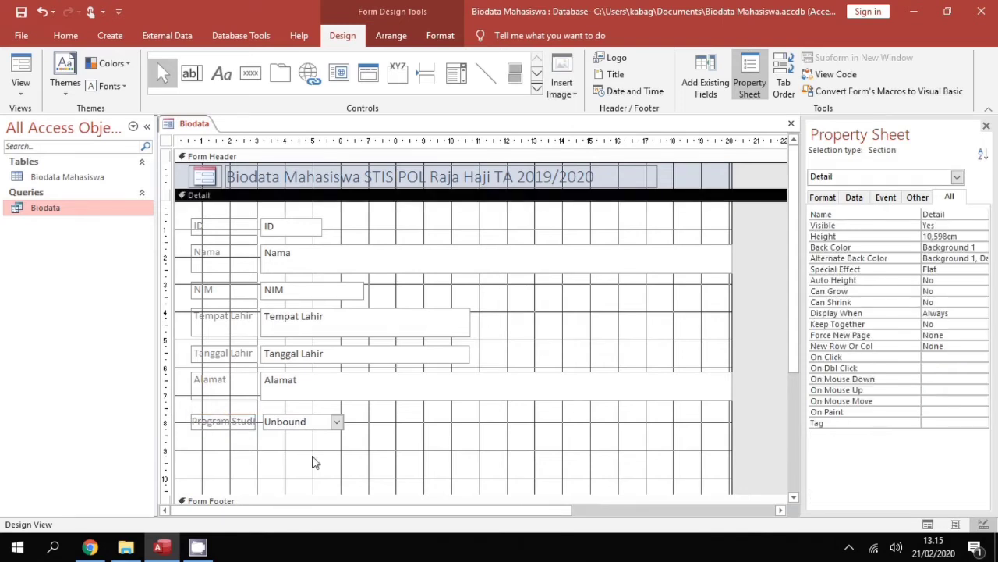
Draw a Go To Previous Record button with the arrow picture below Program Studi
left_click(251, 73)
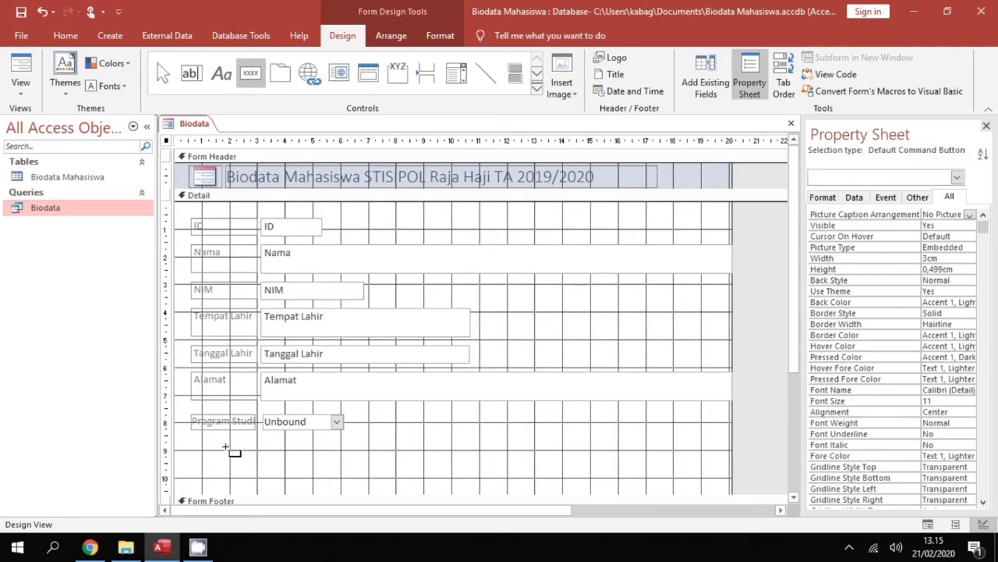
left_click_drag(230, 453, 264, 476)
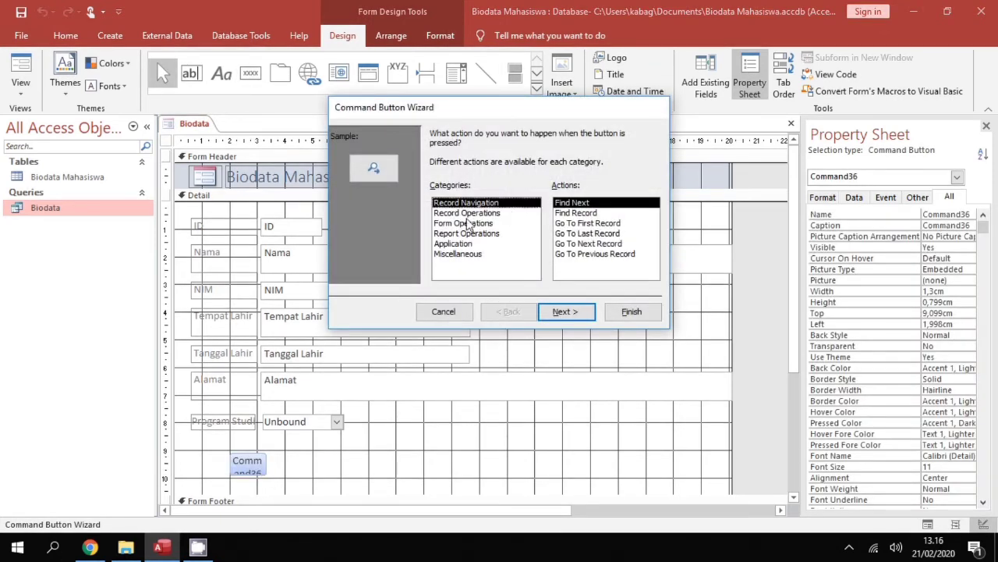
left_click(590, 254)
left_click(577, 312)
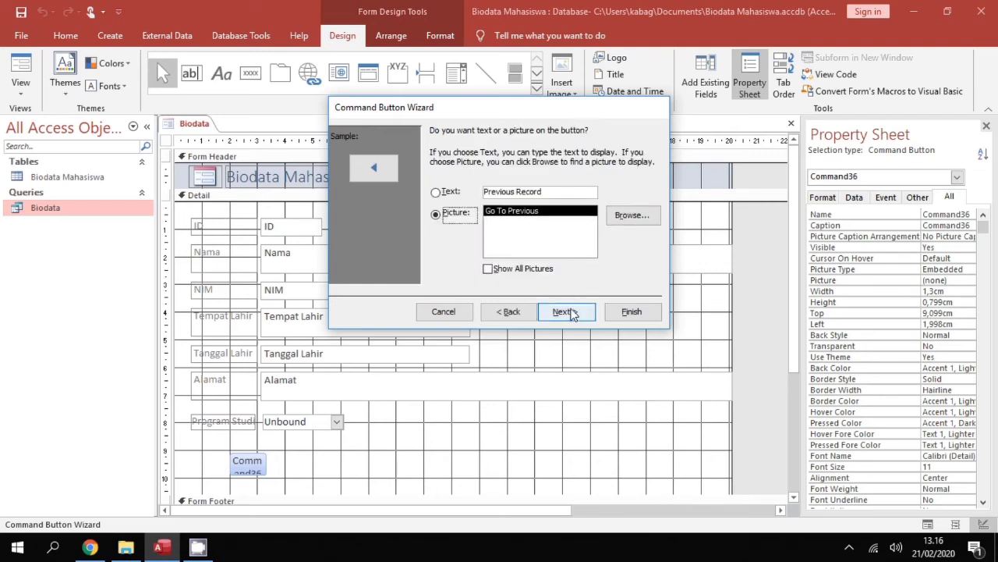
left_click(569, 311)
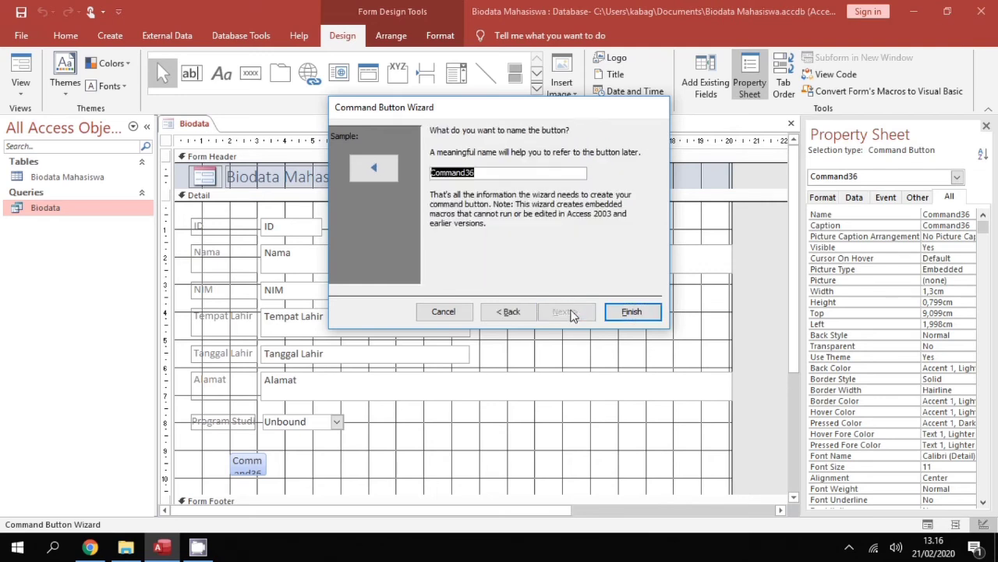
left_click(630, 312)
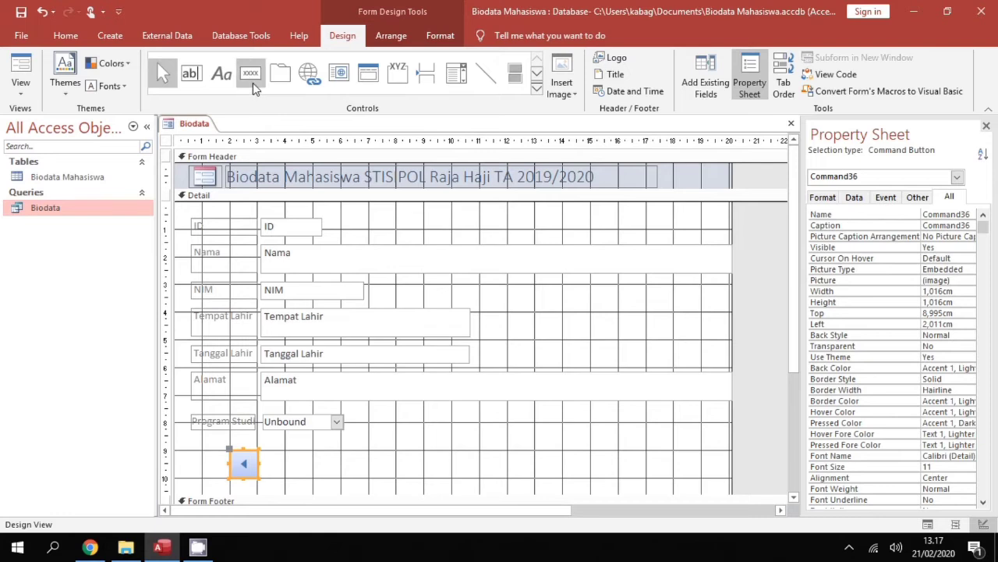
Draw a Save Record button beside the arrow, caption it 'Save', and enlarge it
left_click(251, 76)
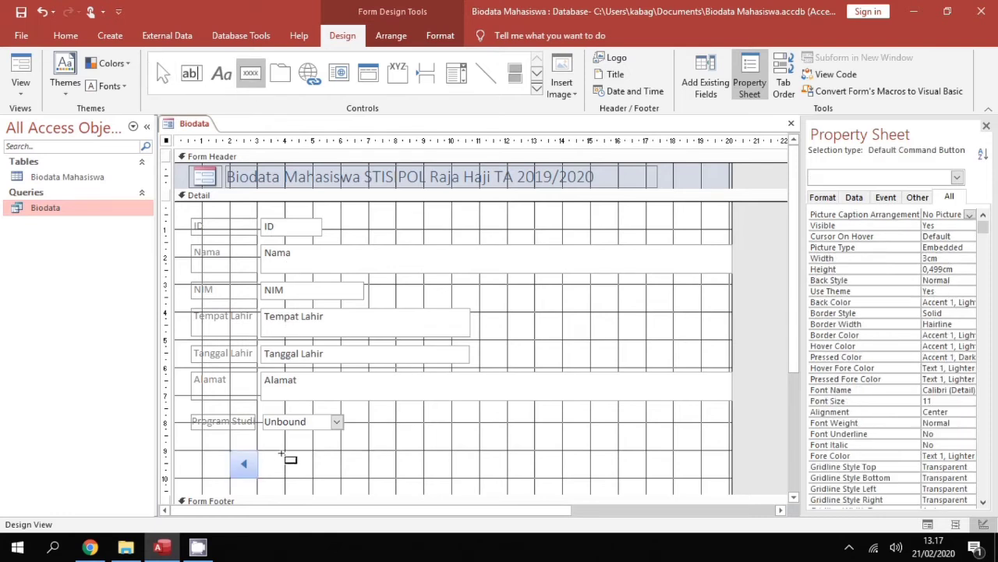
left_click_drag(271, 451, 345, 479)
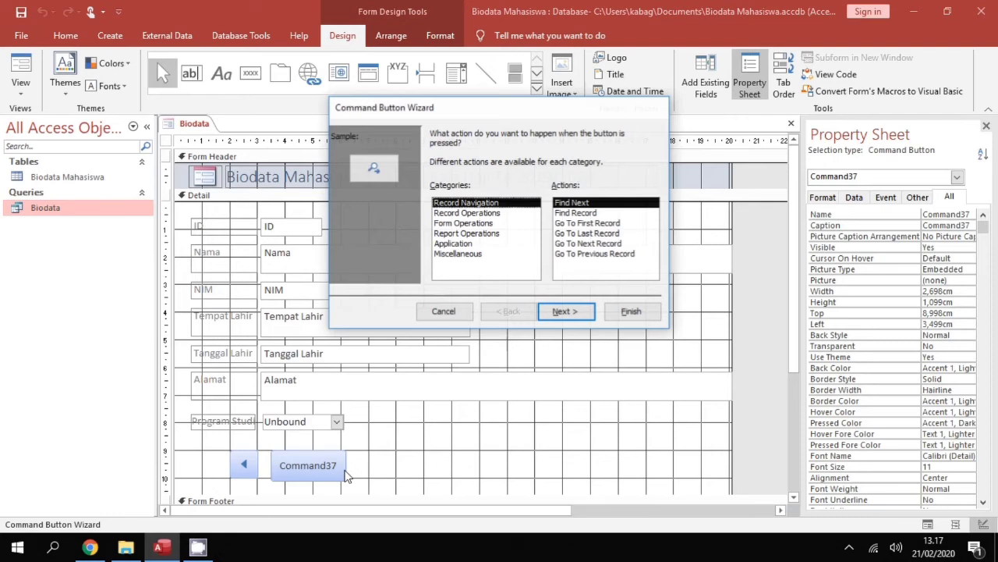
left_click(483, 215)
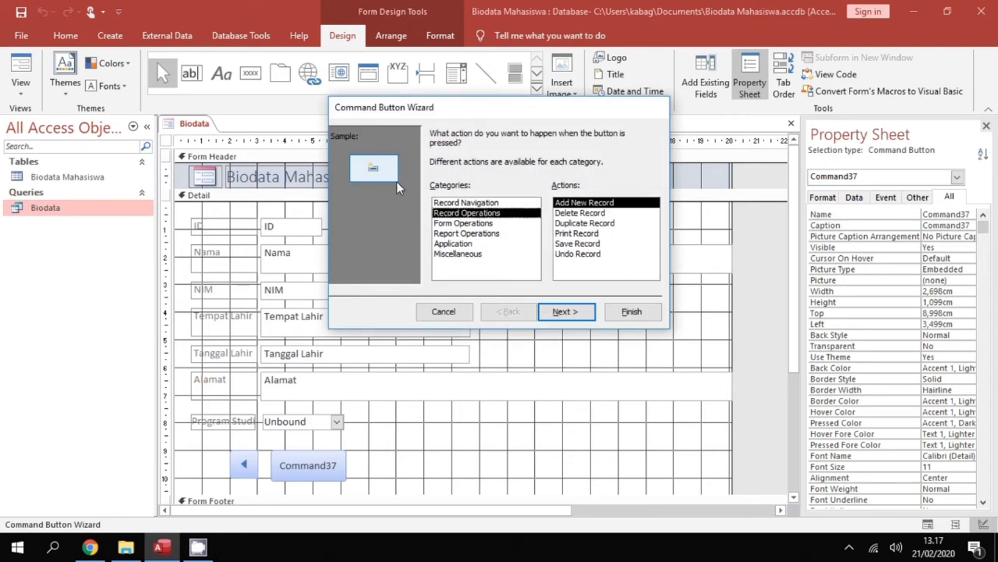
left_click(577, 243)
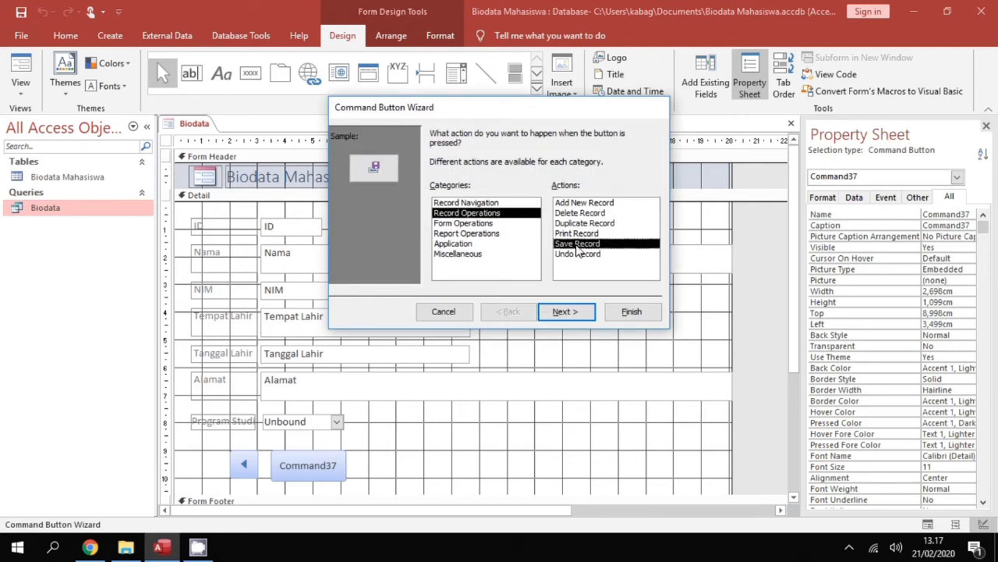
left_click(572, 321)
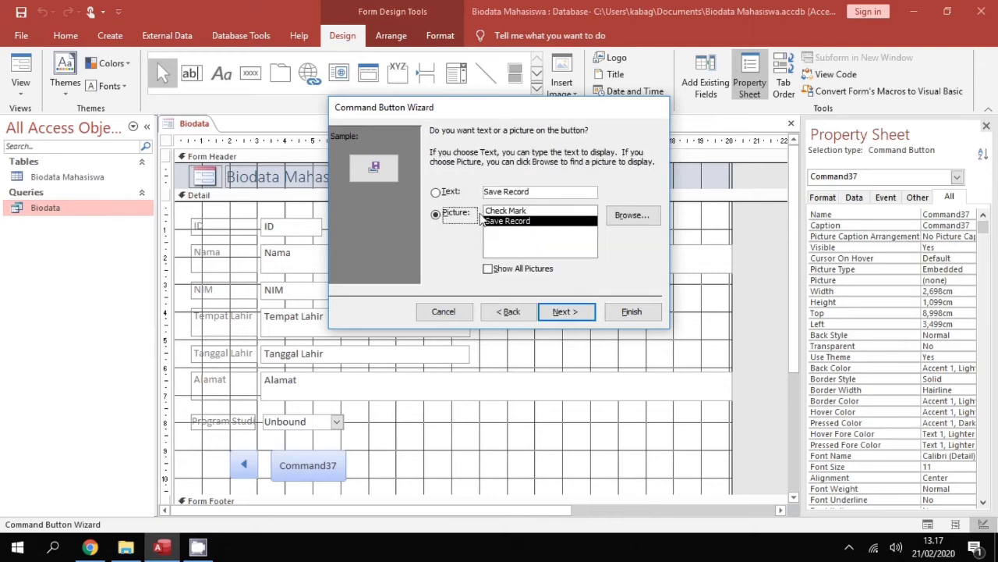
left_click(436, 196)
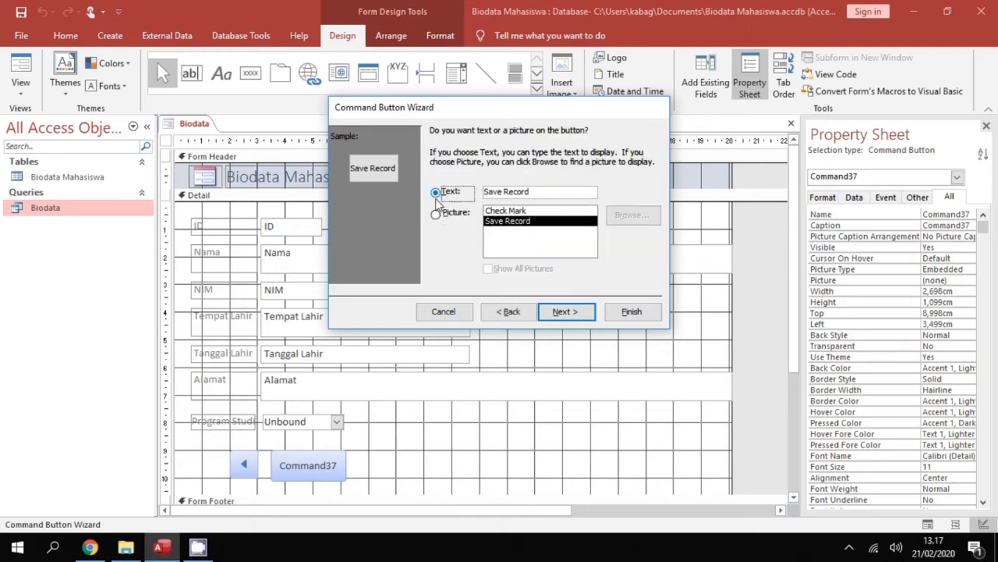
left_click(538, 190)
key("BackSpace")
key("BackSpace")
key("BackSpace")
key("BackSpace")
key("BackSpace")
key("BackSpace")
key("BackSpace")
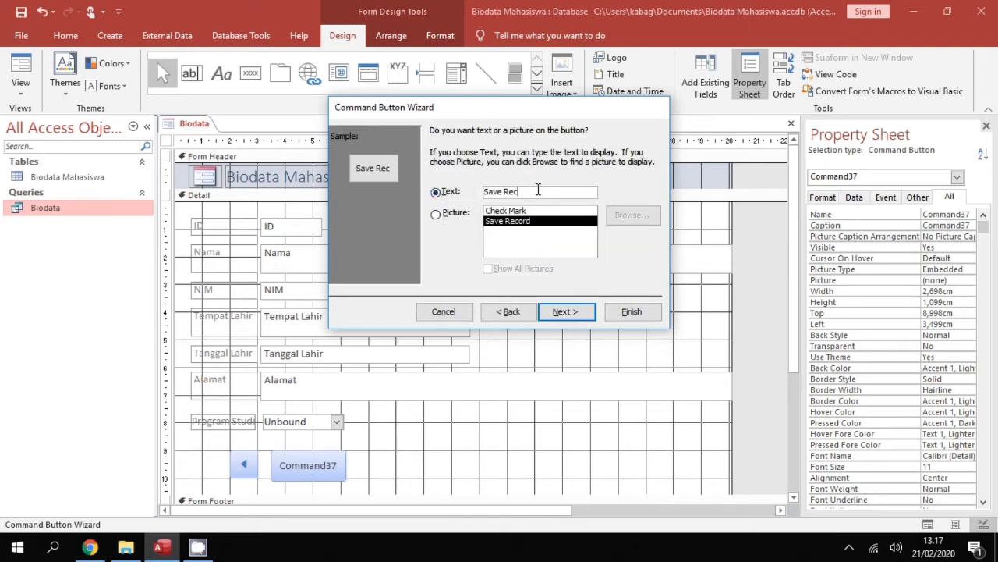
left_click(590, 314)
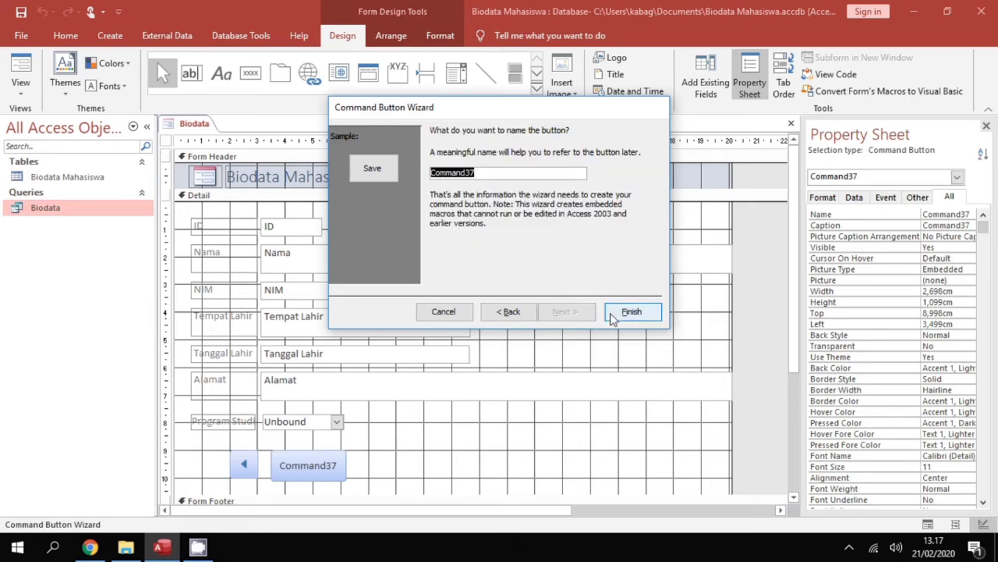
left_click(613, 312)
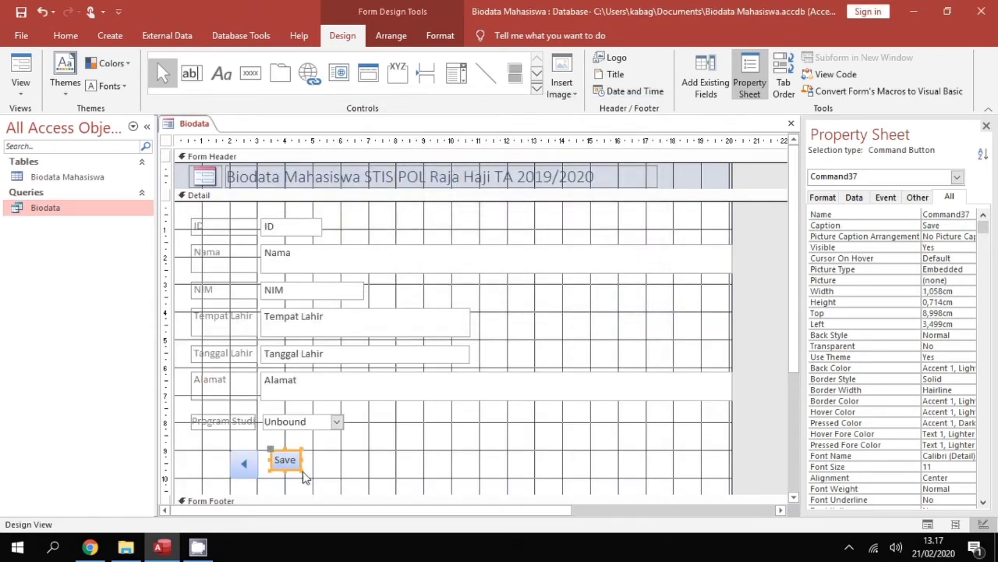
left_click_drag(301, 468, 332, 477)
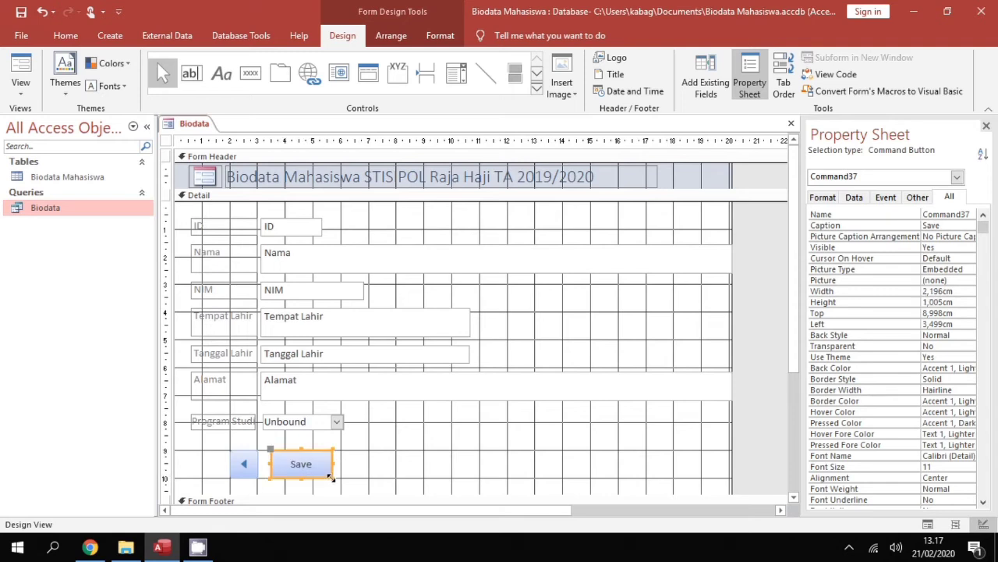
left_click(393, 478)
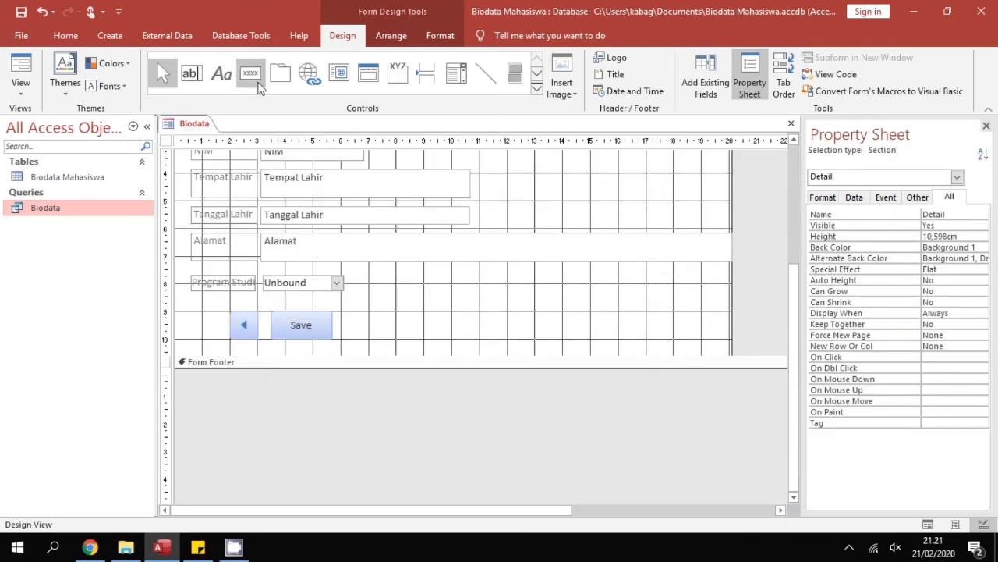
Draw a Delete Record button right of Save, caption it 'Delete', and enlarge it
left_click(257, 82)
mouse_move(344, 312)
left_mouse_down()
mouse_move(393, 317)
mouse_move(400, 336)
left_mouse_up()
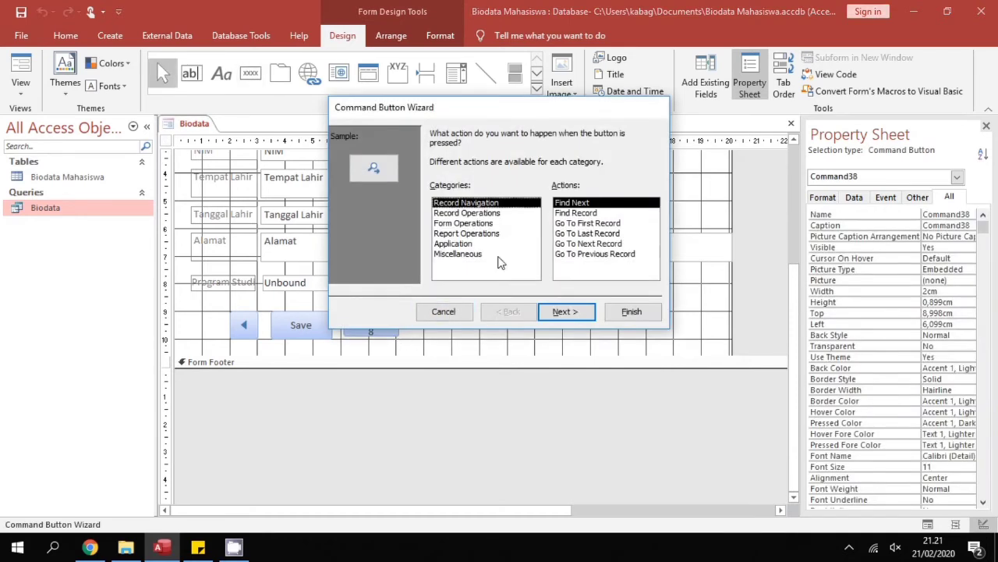
left_click(482, 215)
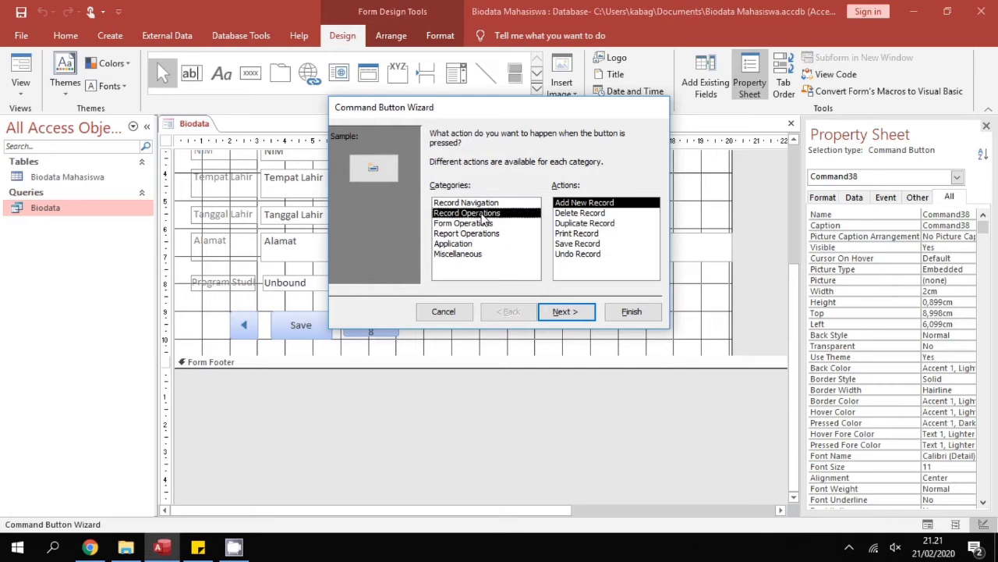
left_click(572, 215)
left_click(585, 313)
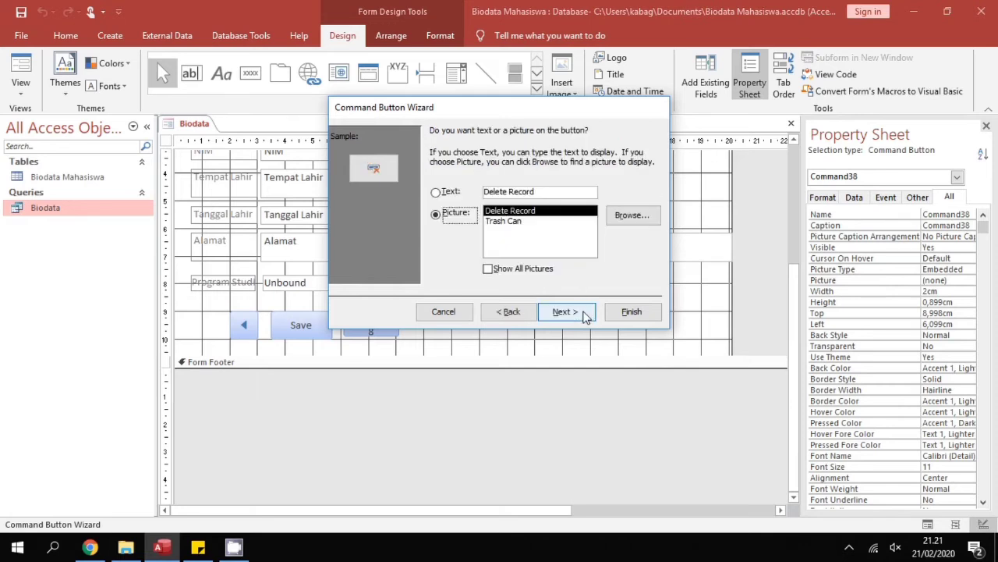
left_click(450, 195)
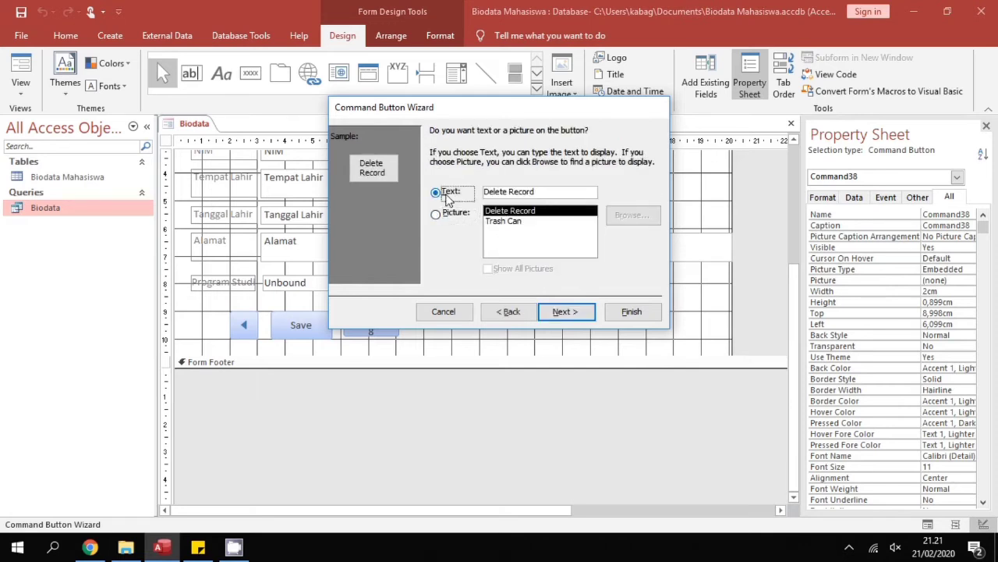
left_click(538, 194)
key("BackSpace")
key("BackSpace")
key("BackSpace")
key("BackSpace")
key("BackSpace")
key("BackSpace")
key("BackSpace")
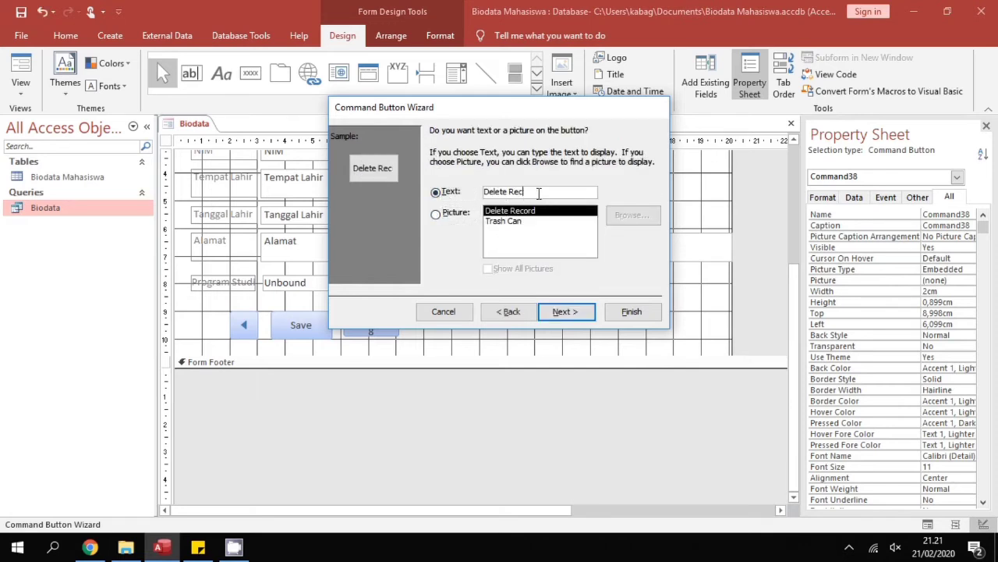
left_click(564, 307)
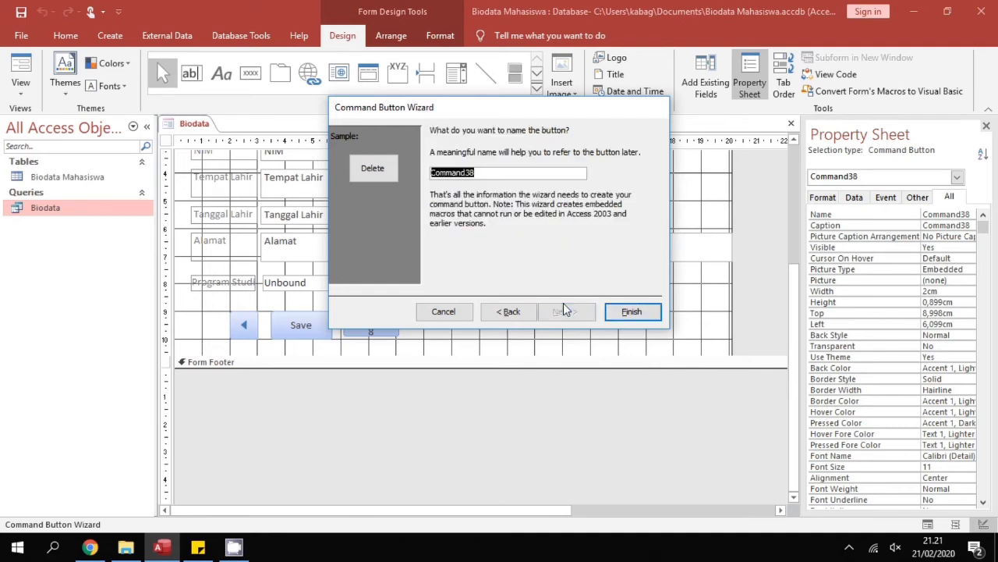
left_click(632, 311)
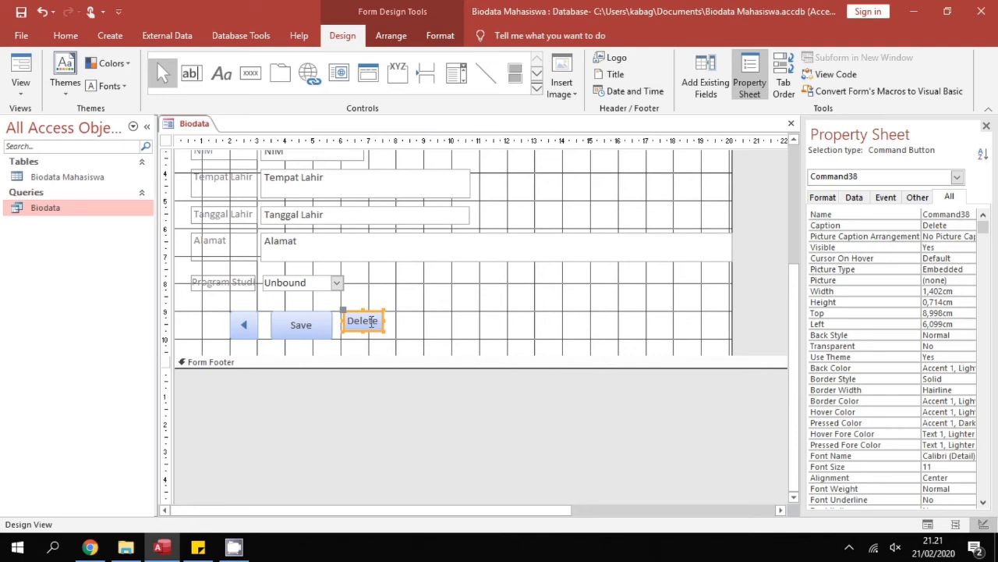
left_click_drag(384, 333, 394, 338)
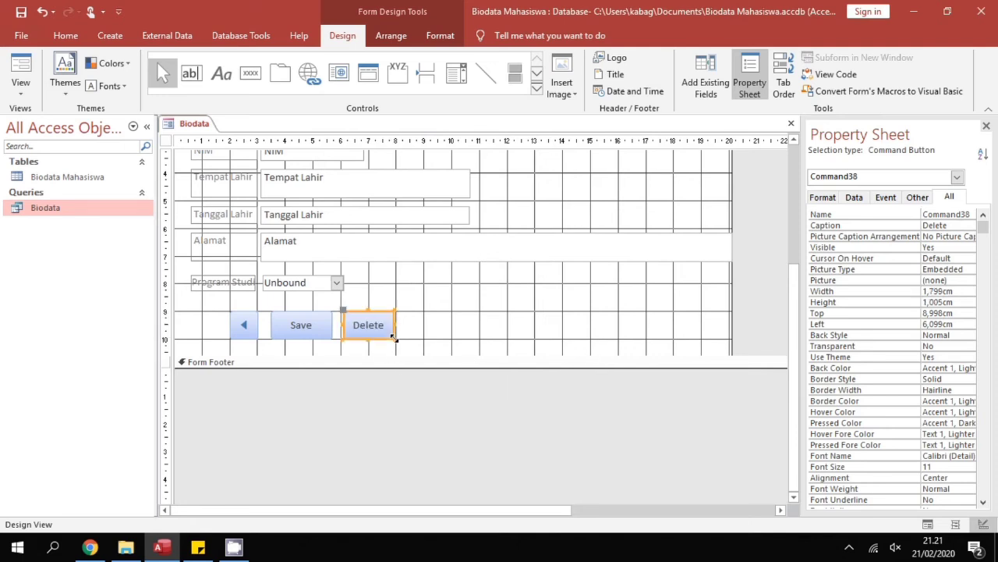
left_click(439, 336)
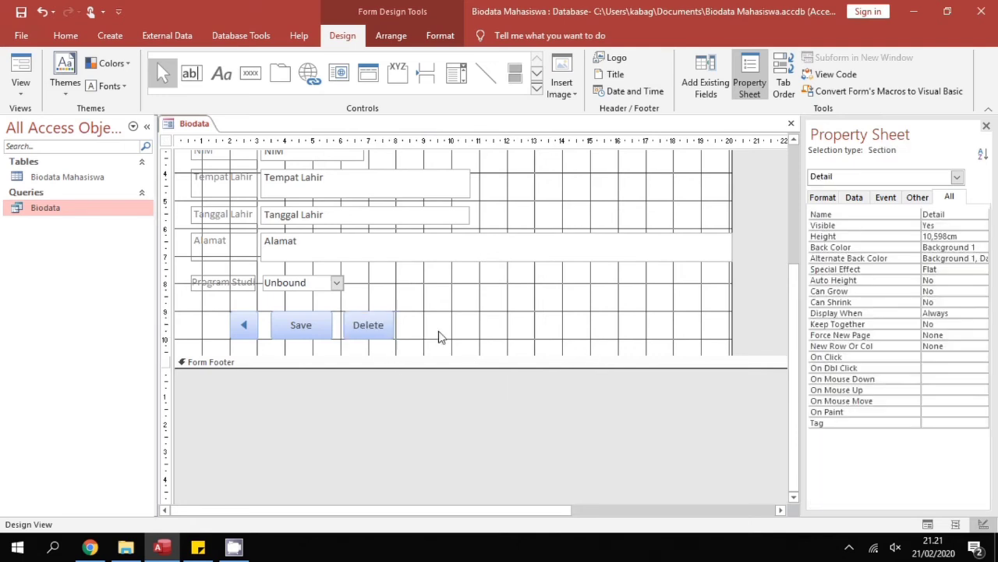
left_click(251, 74)
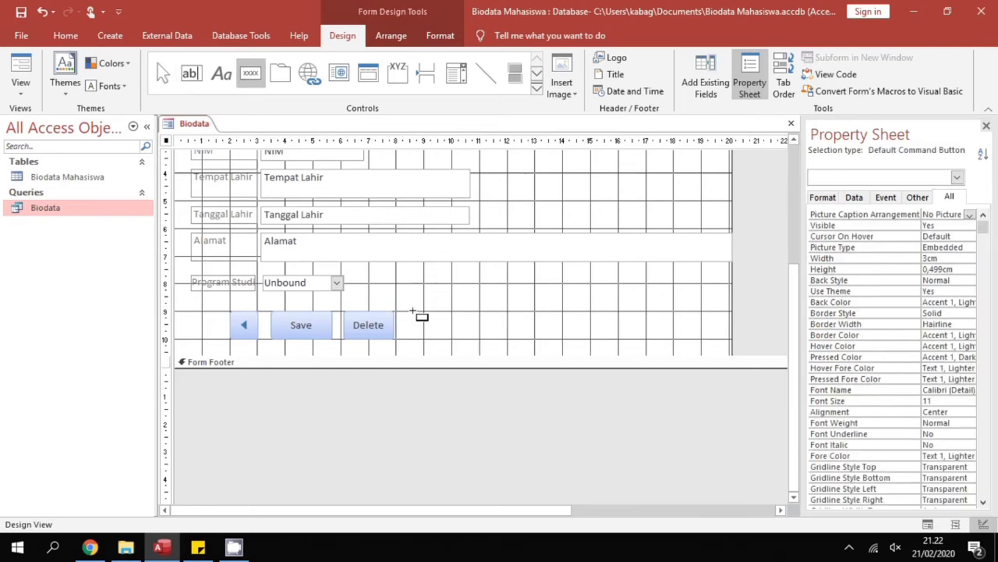
Draw a Go To Next Record right-arrow button beside Delete and nudge it into line
left_click_drag(413, 313, 444, 338)
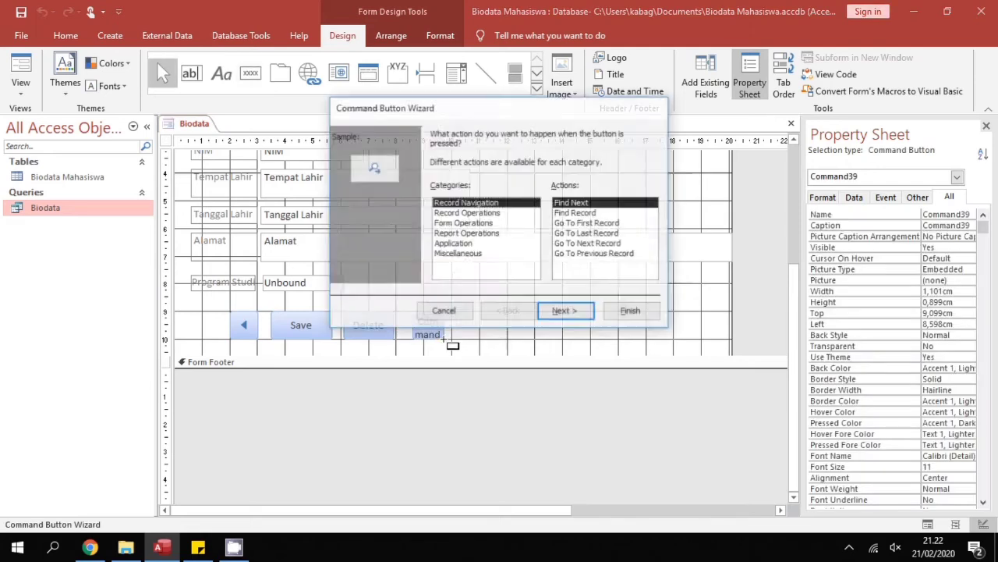
left_click(593, 245)
left_click(580, 318)
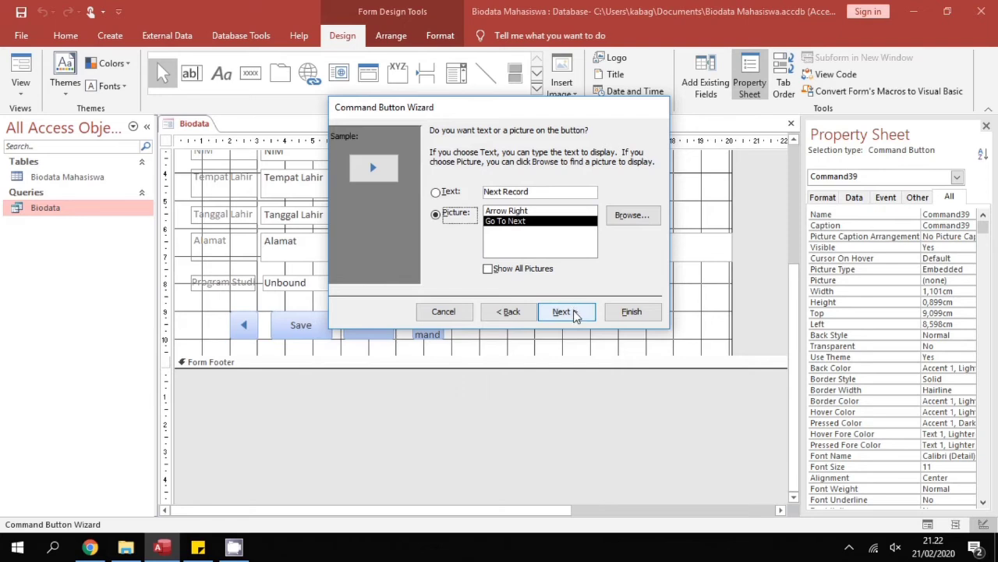
left_click(575, 312)
left_click(638, 313)
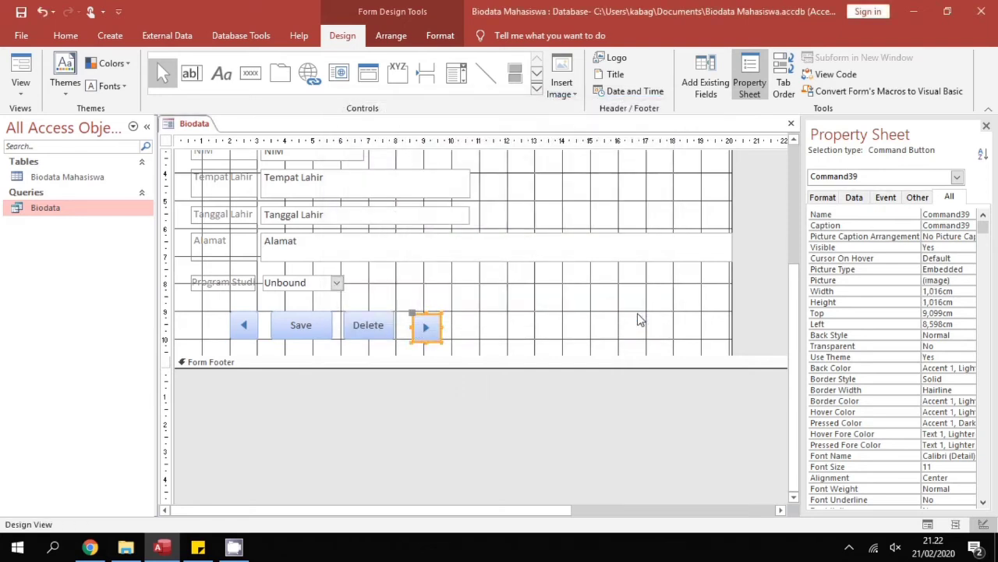
key("Up")
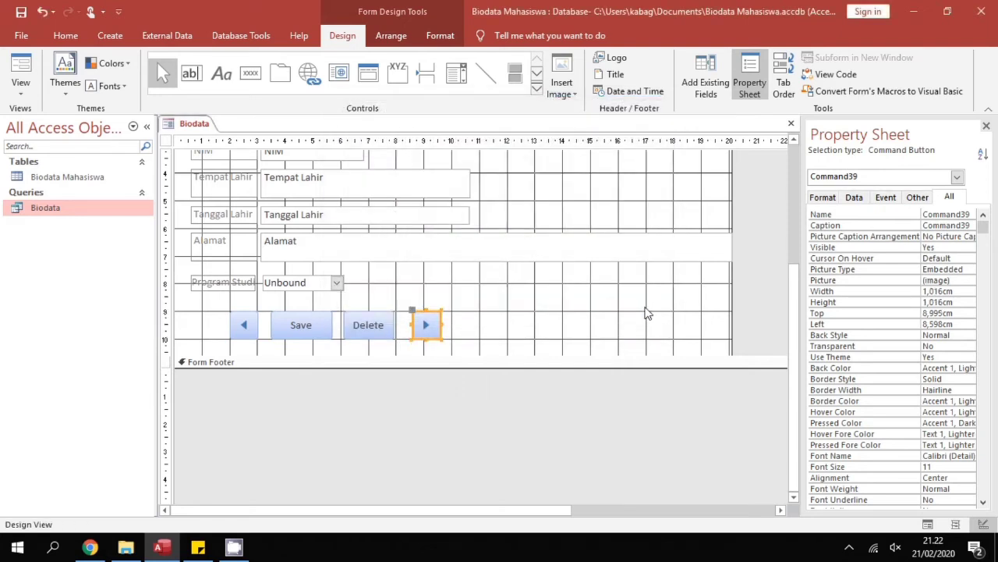
key("Left")
left_click(532, 338)
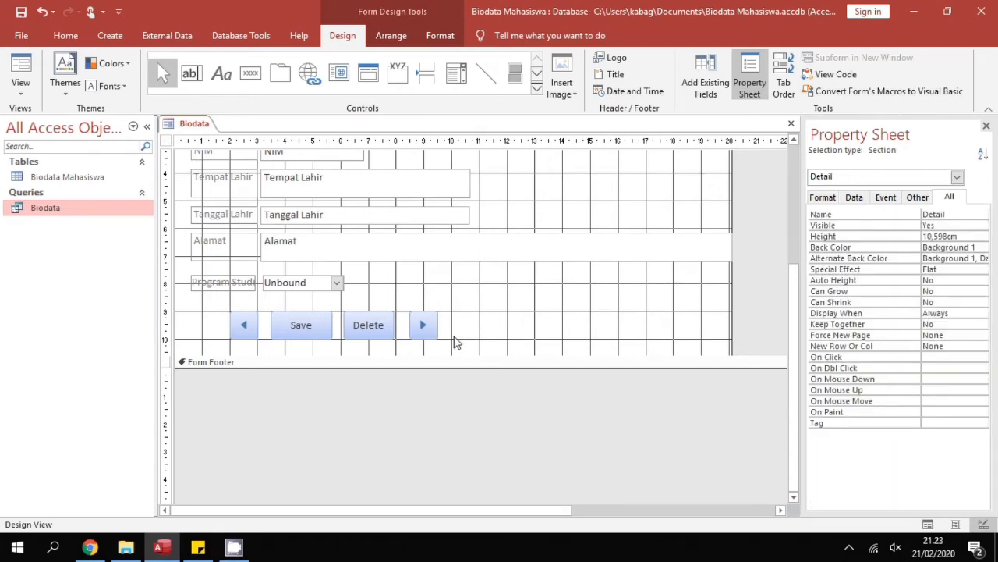
Switch to Form View and save the form as 'Biodata Mahasiswa'
left_click(18, 100)
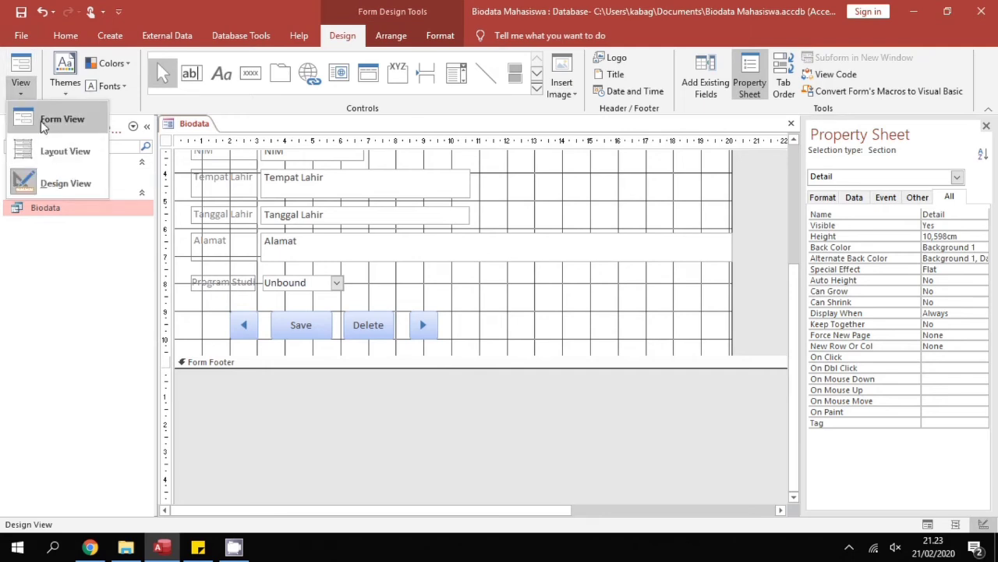
left_click(40, 120)
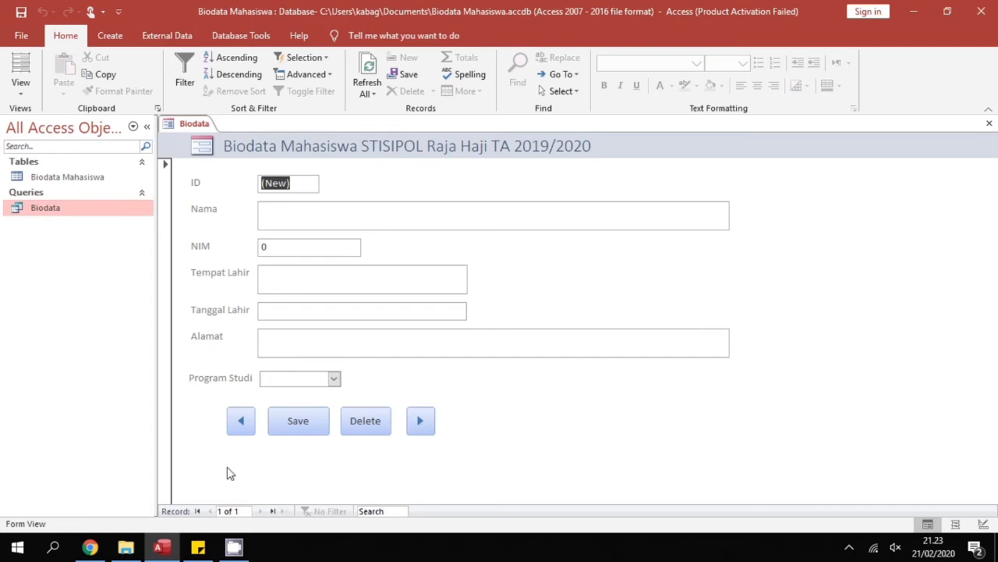
right_click(188, 129)
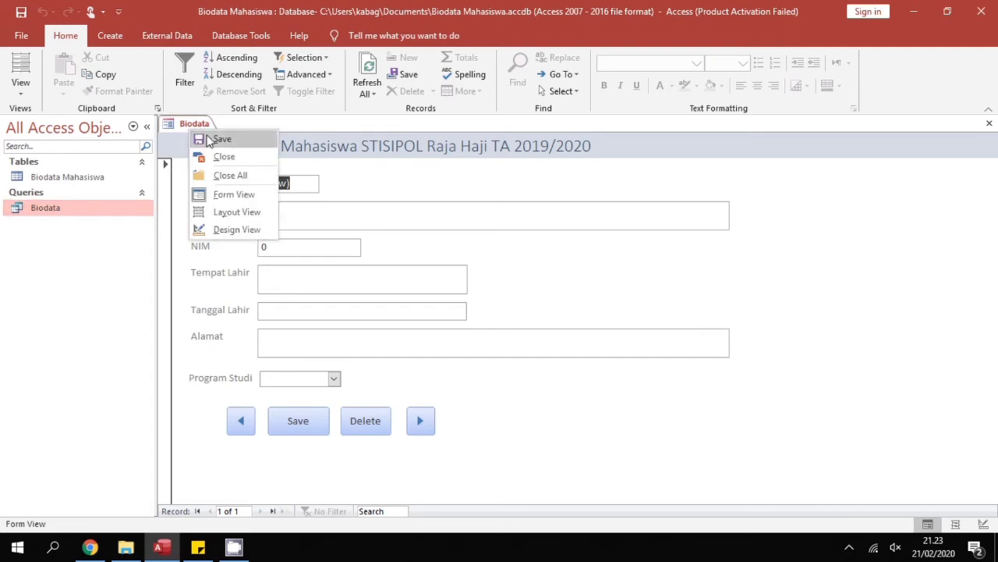
left_click(221, 139)
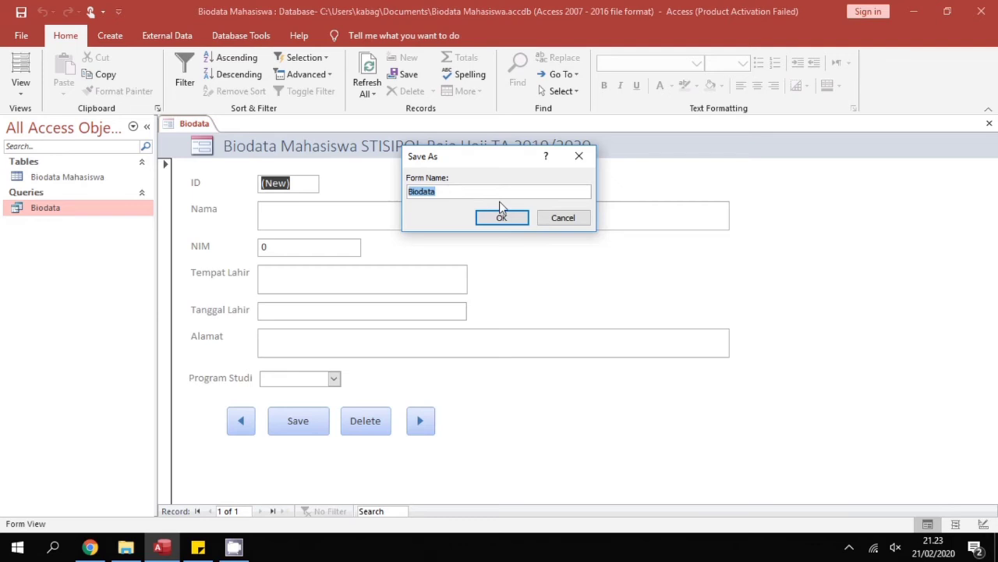
left_click(451, 192)
key("Caps_Lock")
type("M")
key("Caps_Lock")
type("ahasiswa")
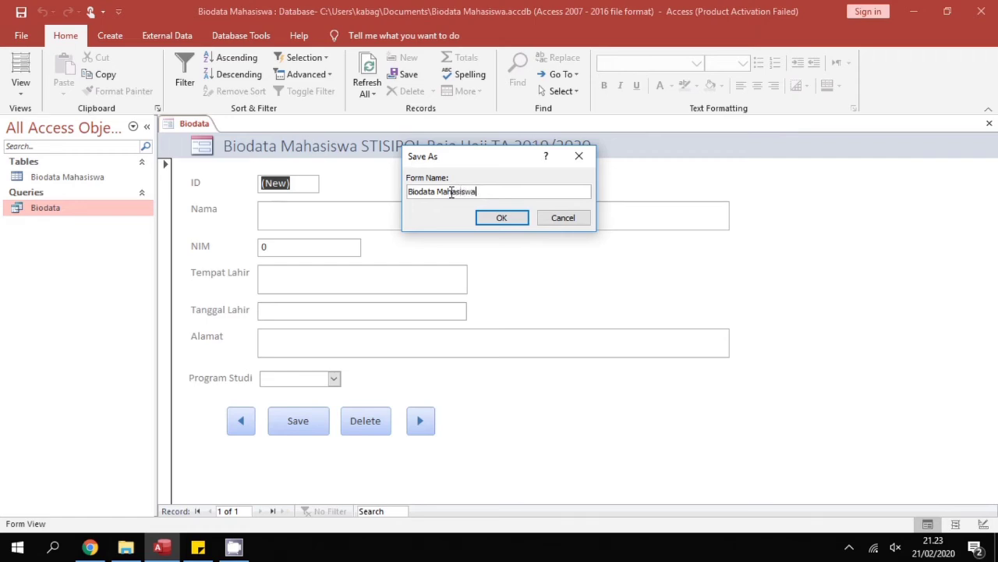
key("Return")
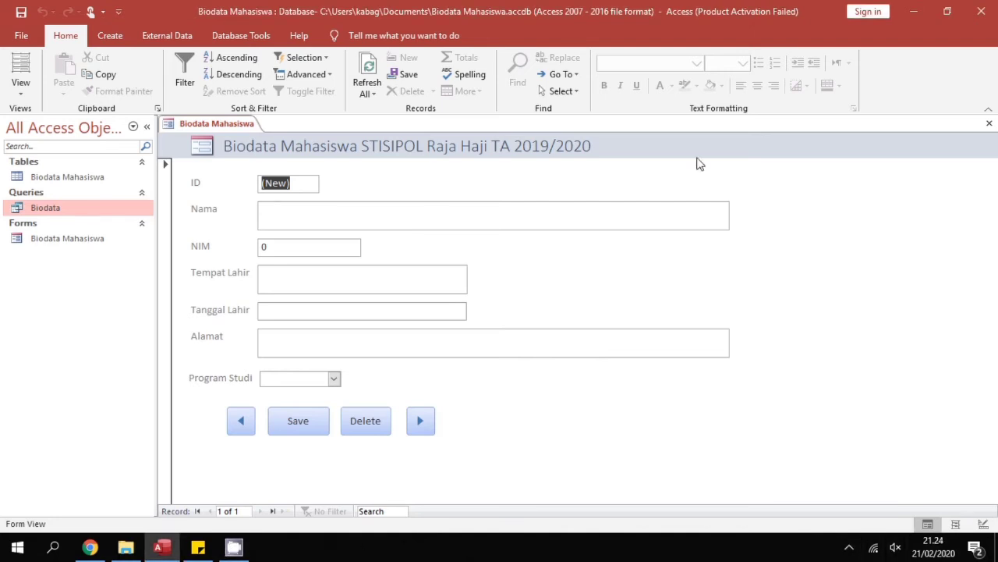
Enter the student's name, NIM and birthplace Tanjungpinang
left_click(307, 208)
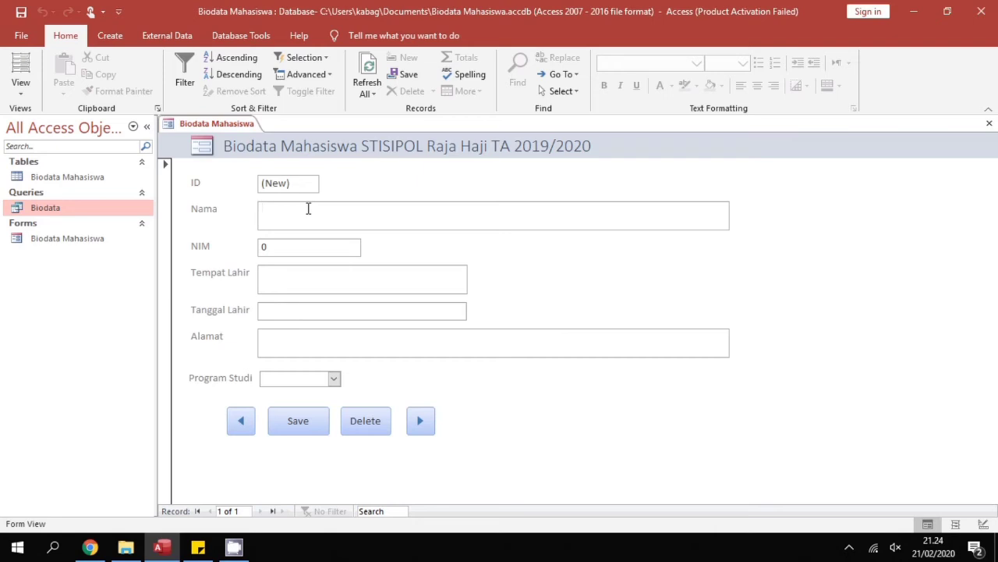
type("a")
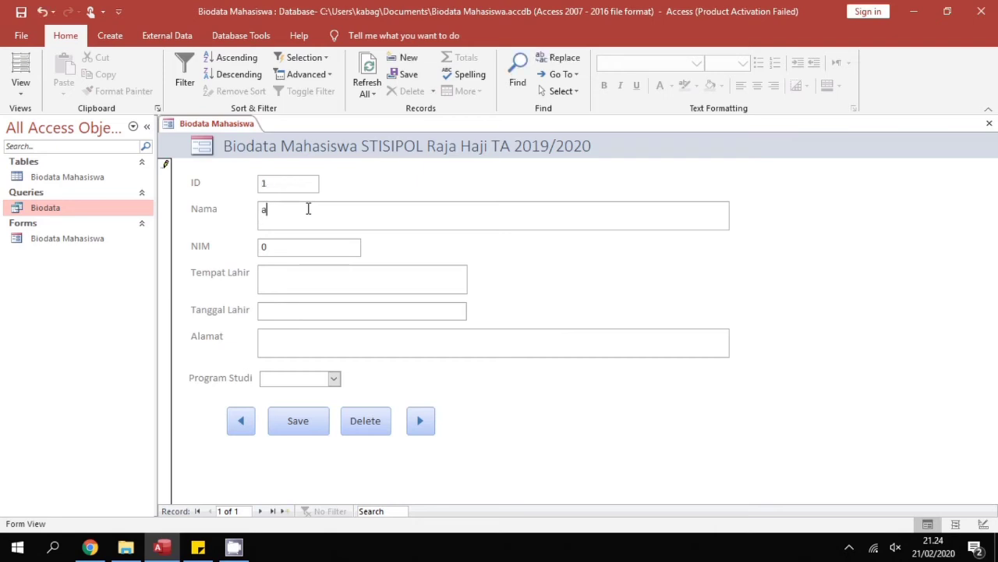
type("Aniss")
key("Tab")
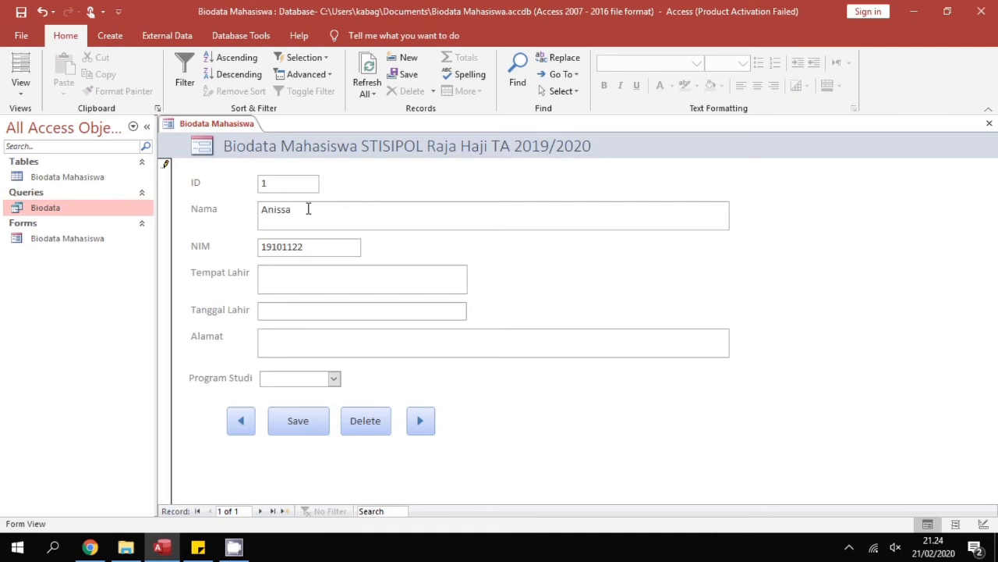
key("Caps_Lock")
type("T")
key("Caps_Lock")
type("anjungpinang")
key("Tab")
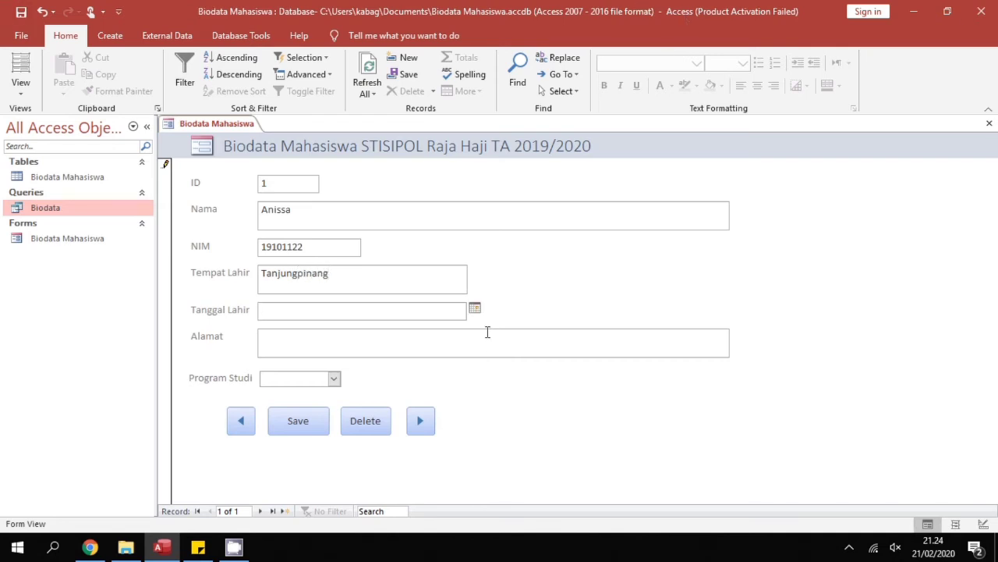
Set Tanggal Lahir to 03/11/2000
left_click(475, 308)
left_click(322, 323)
left_click(322, 323)
left_click(323, 323)
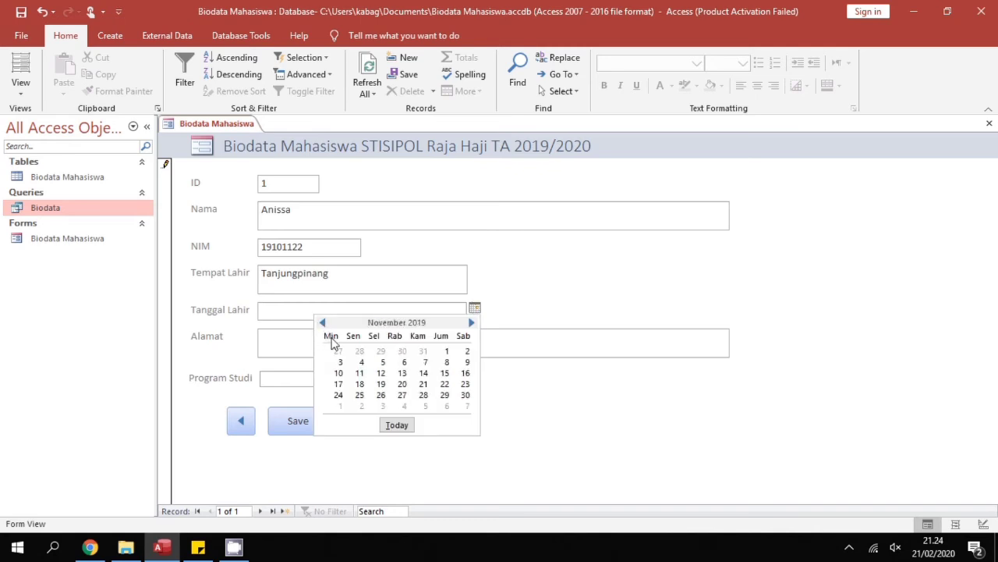
left_click(340, 362)
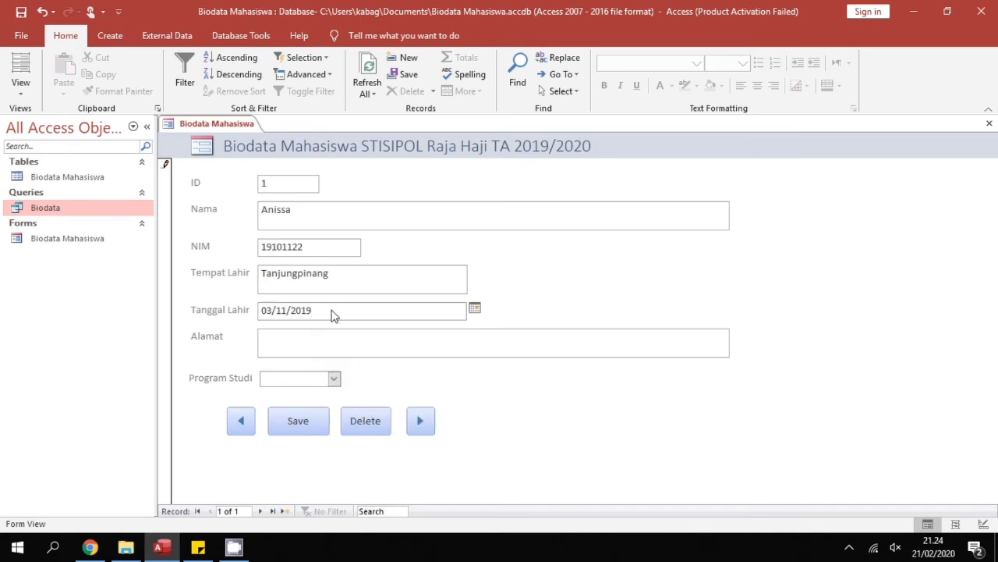
left_click_drag(317, 316, 247, 316)
type("03")
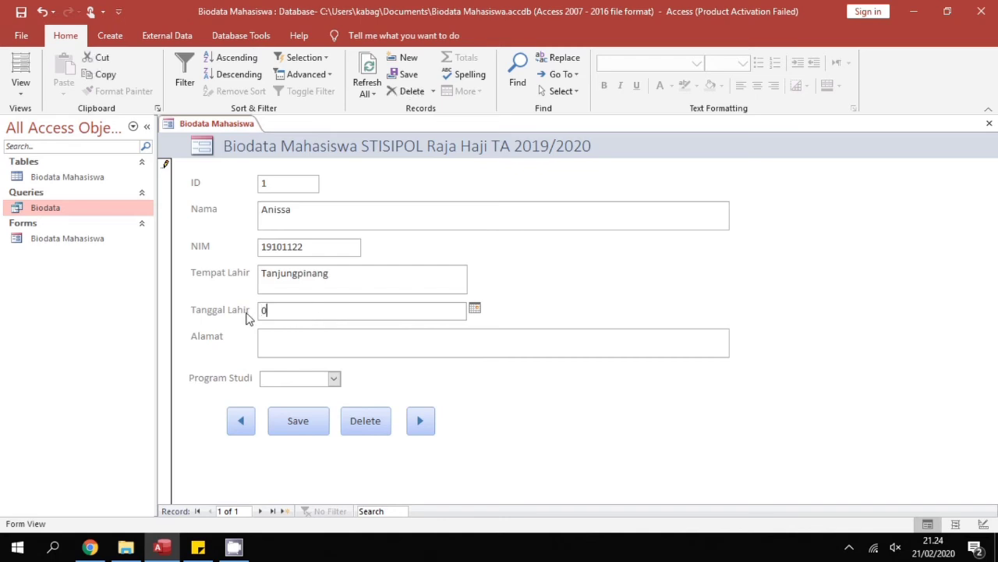
type("/11/")
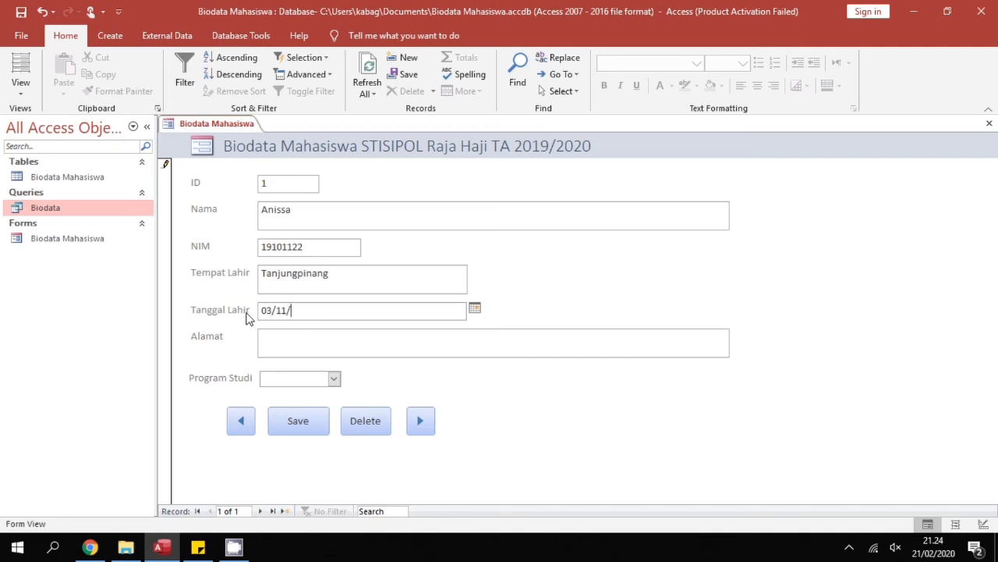
type("2000")
key("Tab")
Fill in the student's street address, choose Administrasi Publik as Program Studi, and save the record
key("Caps_Lock")
type("J")
key("Caps_Lock")
type("l")
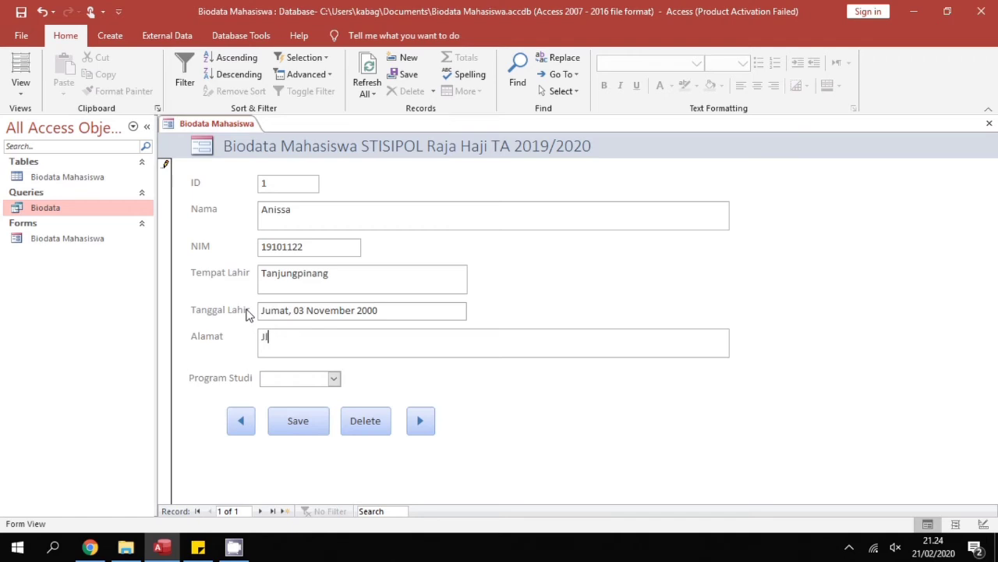
type(".")
key("Caps_Lock")
type("R")
key("Caps_Lock")
type("aja")
key("Caps_Lock")
type("H")
key("Caps_Lock")
type("aji")
key("Caps_Lock")
type("F")
key("Caps_Lock")
type("isal")
type("bilillah")
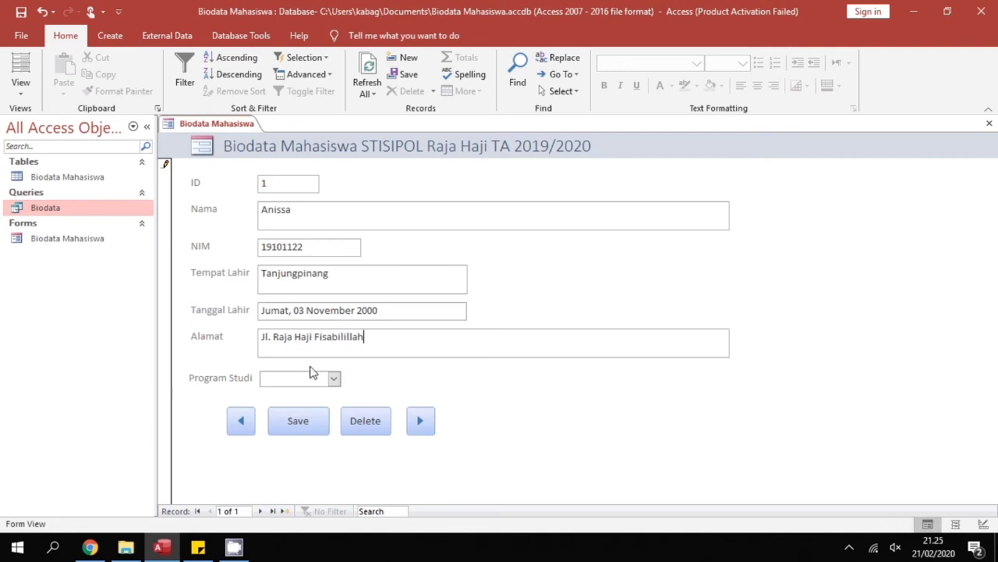
left_click(337, 381)
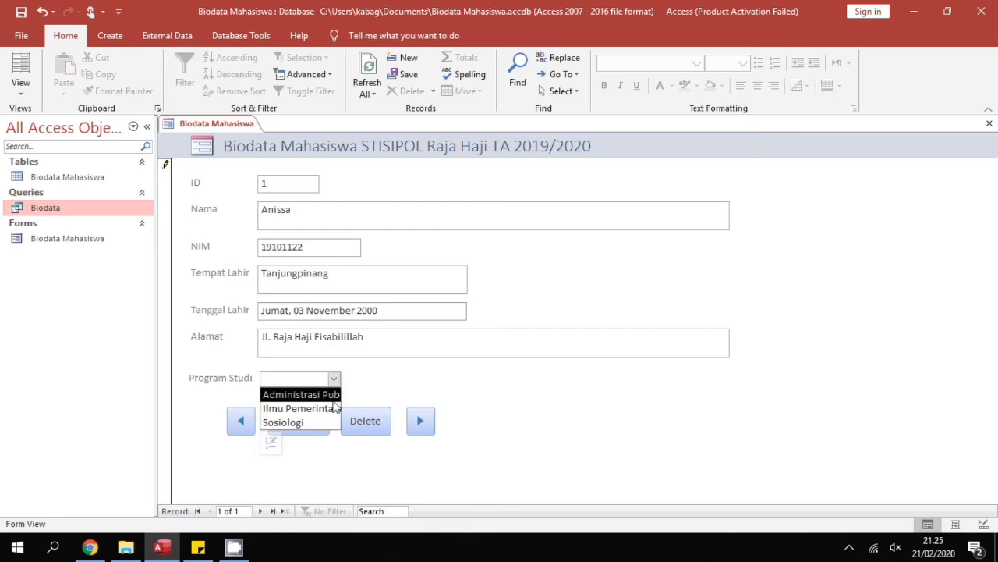
left_click(334, 399)
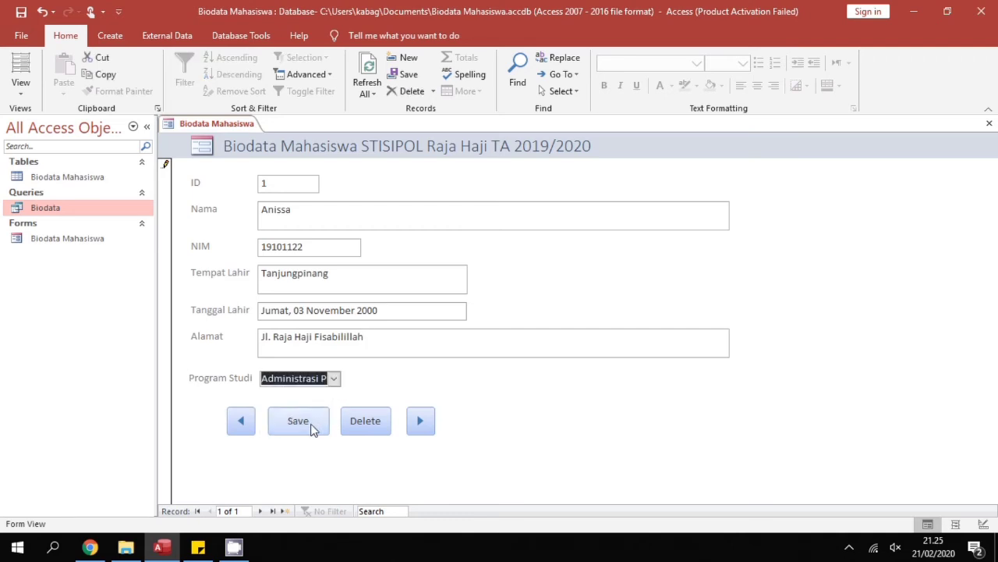
left_click(311, 428)
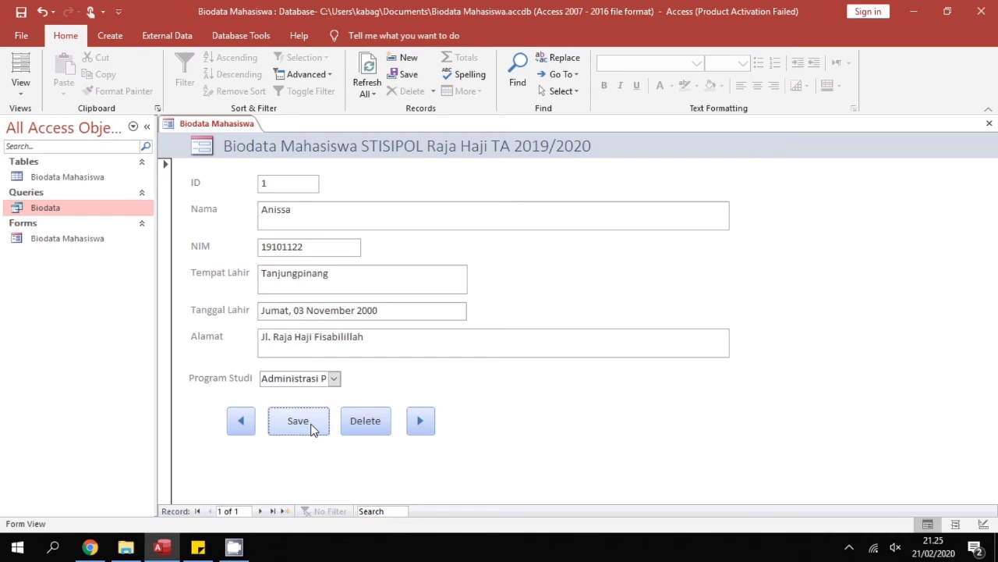
Start a new blank record and enter the second student's name and NIM
left_click(419, 422)
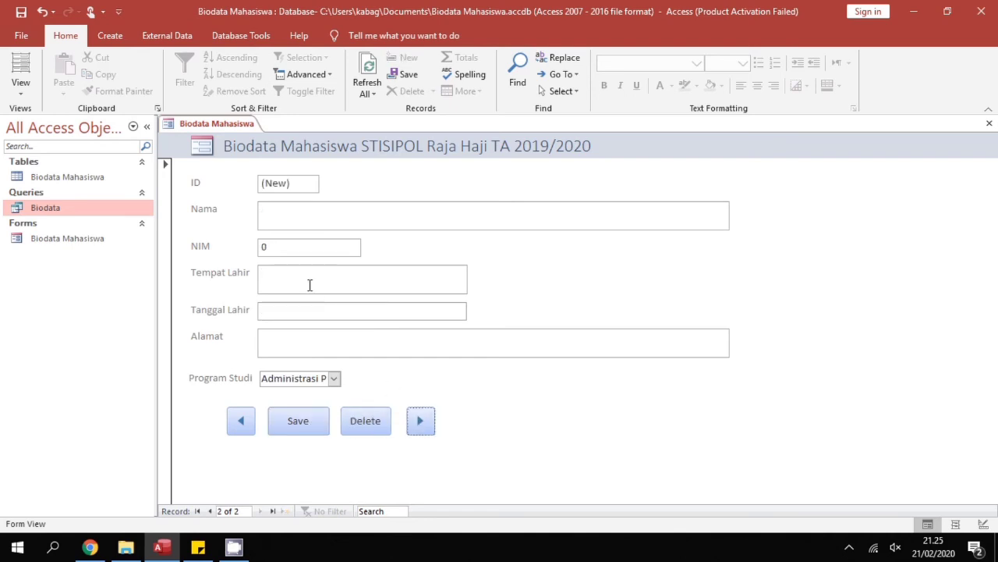
left_click(288, 219)
key("Caps_Lock")
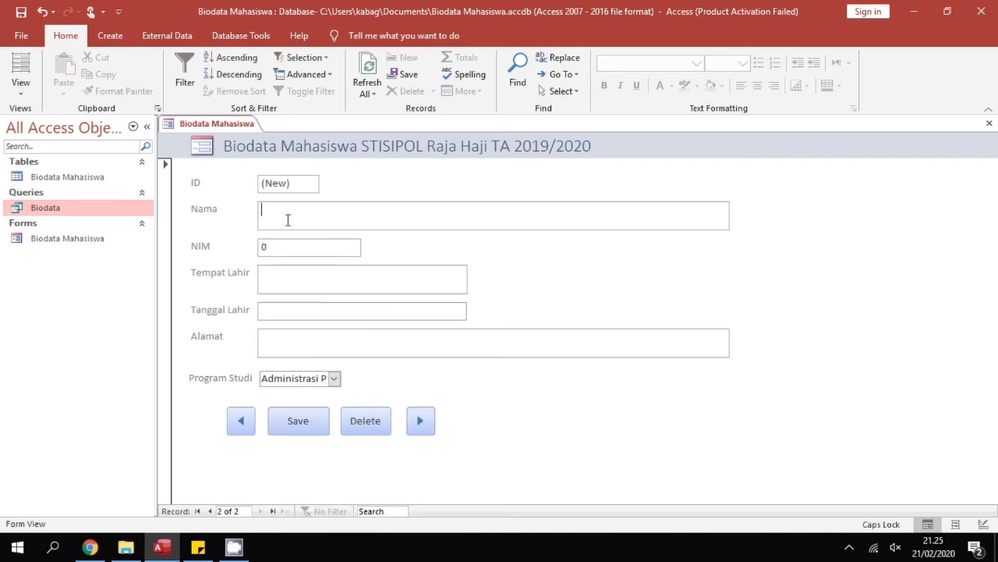
type("Bet")
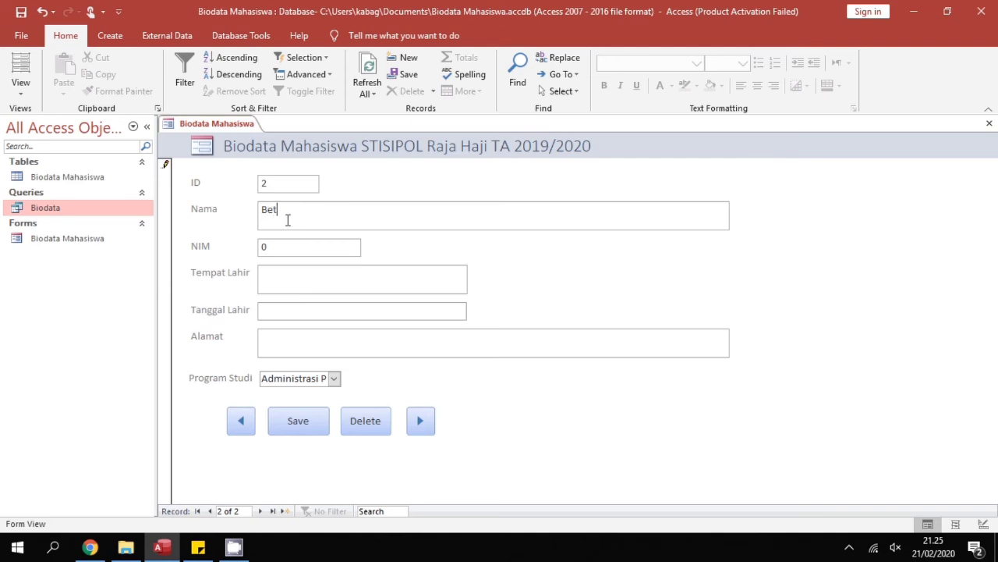
type("rand")
key("Tab")
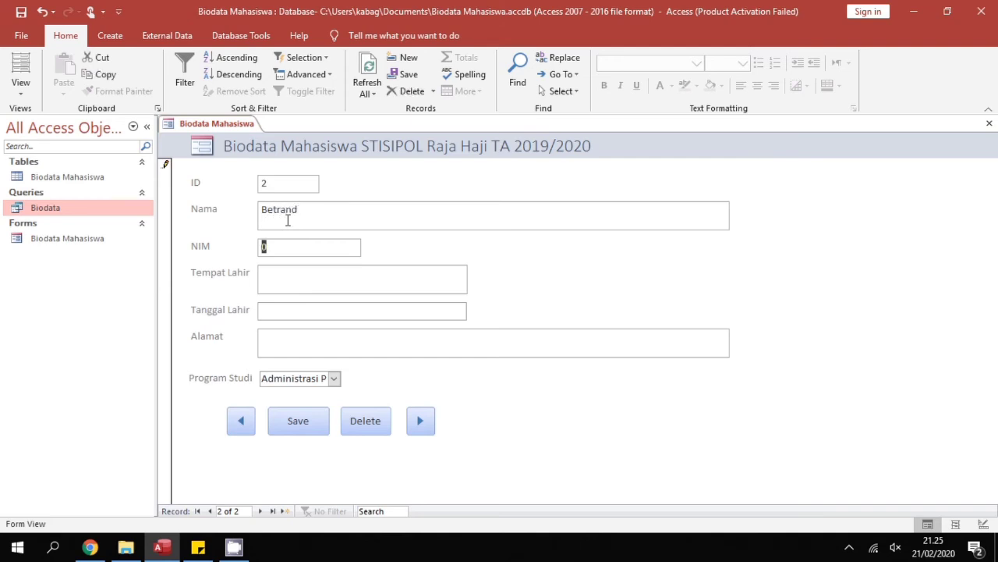
type("192")
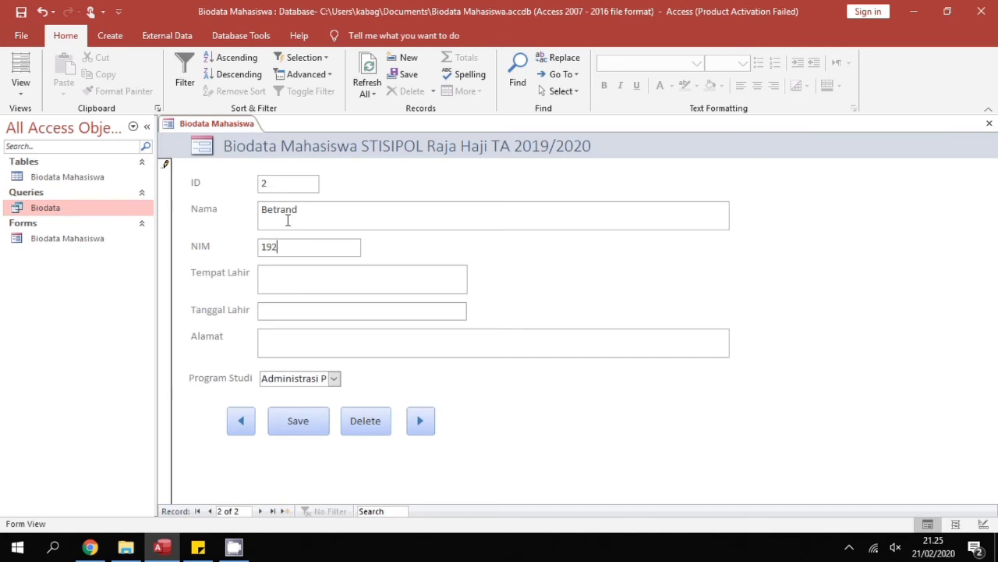
type("01234")
left_click(304, 279)
key("Caps_Lock")
type("B")
key("Caps_Lock")
type("andung")
key("Tab")
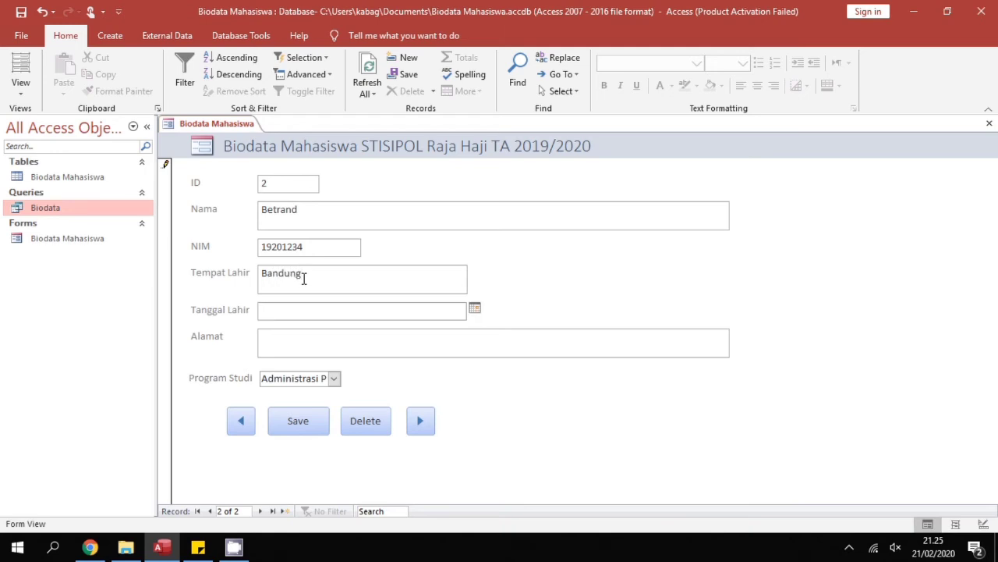
type("11")
type("/12/")
type("2000")
key("Tab")
Type the student's street address, correcting a misspelling in the street name
key("Caps_Lock")
type("J")
key("Caps_Lock")
type("l.")
key("Caps_Lock")
type("G")
key("Caps_Lock")
type("net")
key("BackSpace")
key("BackSpace")
key("BackSpace")
type("anet")
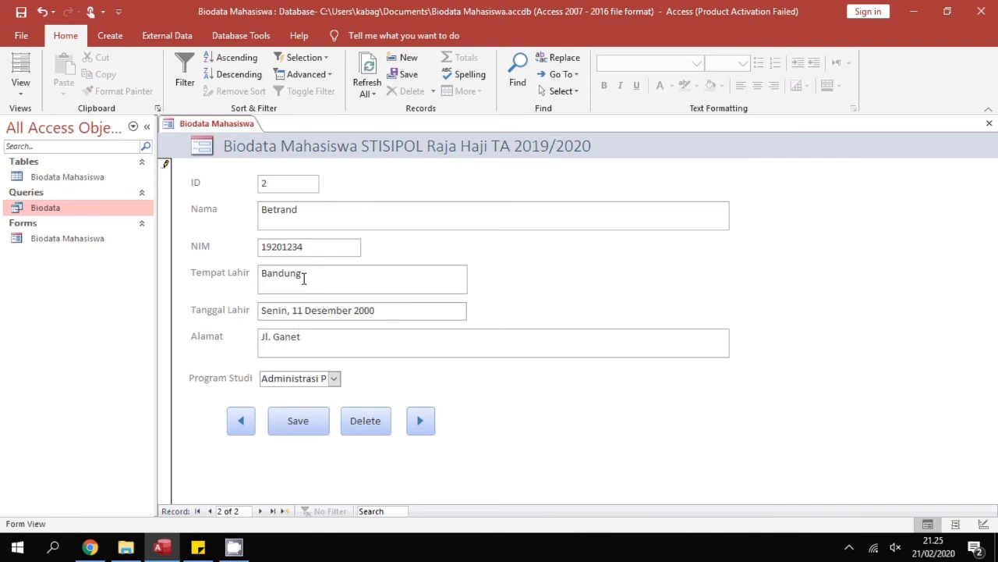
Set Program Studi to Ilmu Pemerintahan, save the record, and begin the third student's name
left_click(333, 378)
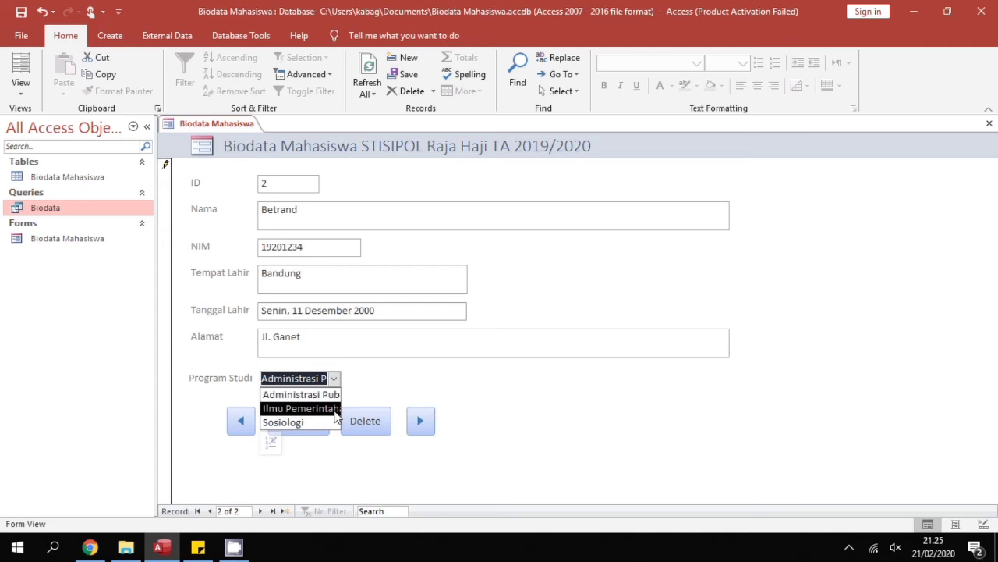
left_click(335, 409)
left_click(311, 428)
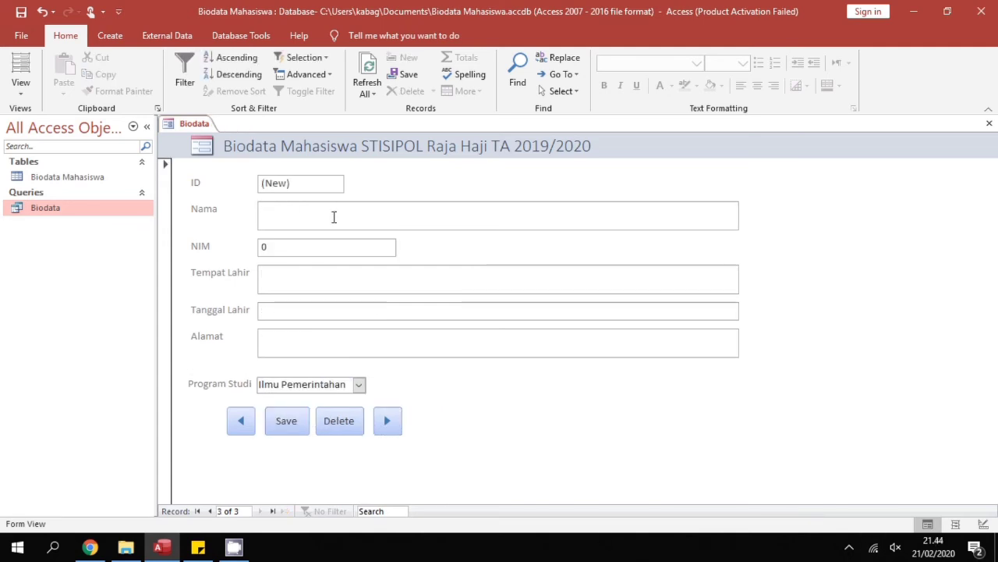
left_click(333, 216)
key("Caps_Lock")
Enter the third student's name and NIM, and set birthplace Brisbane instead of Australia
type("Joko")
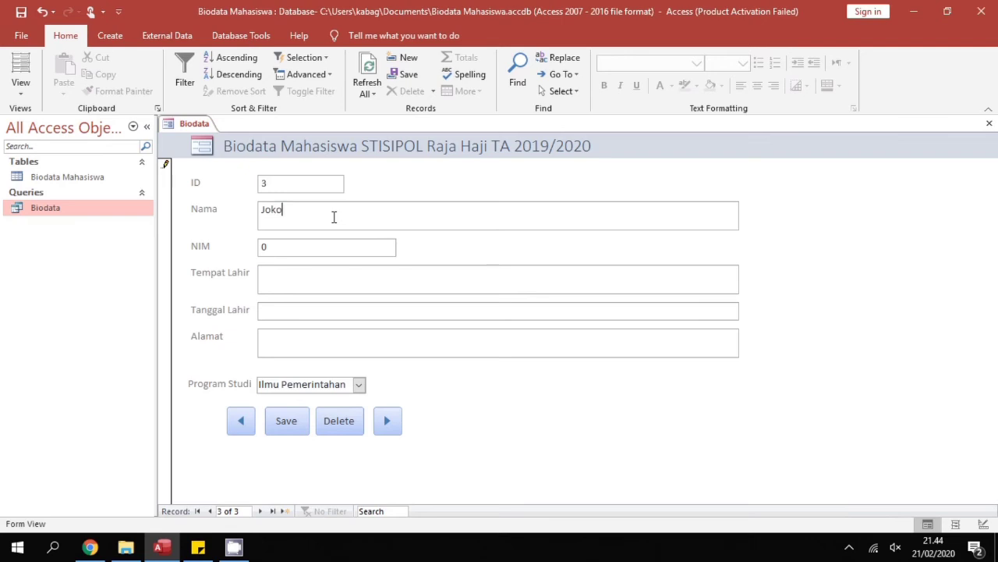
key("Tab")
type("19301234")
key("Caps_Lock")
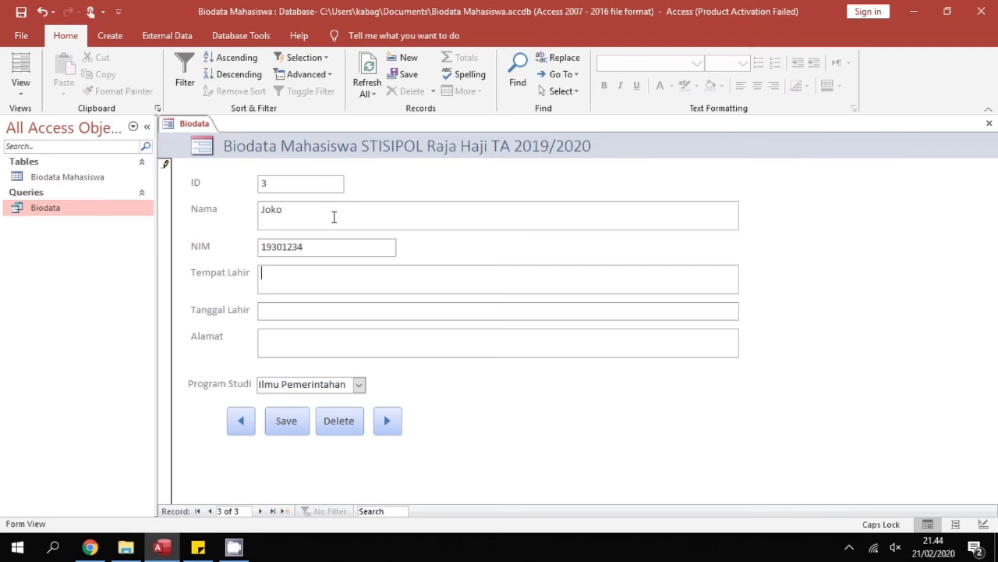
type("A")
key("Caps_Lock")
type("ustralia")
key("BackSpace")
key("BackSpace")
key("BackSpace")
key("BackSpace")
key("BackSpace")
key("BackSpace")
key("BackSpace")
key("BackSpace")
key("BackSpace")
key("Caps_Lock")
type("B")
key("Caps_Lock")
type("risbane")
Enter birth date 2/2/2000 and the student's street address
key("Tab")
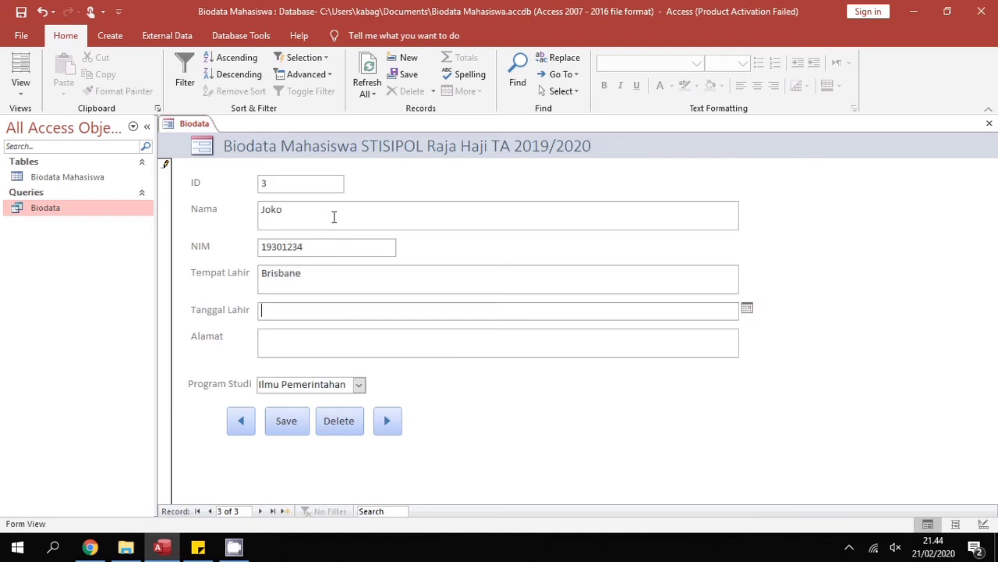
type("2")
type("/2/")
type("2/2")
type("000")
key("Tab")
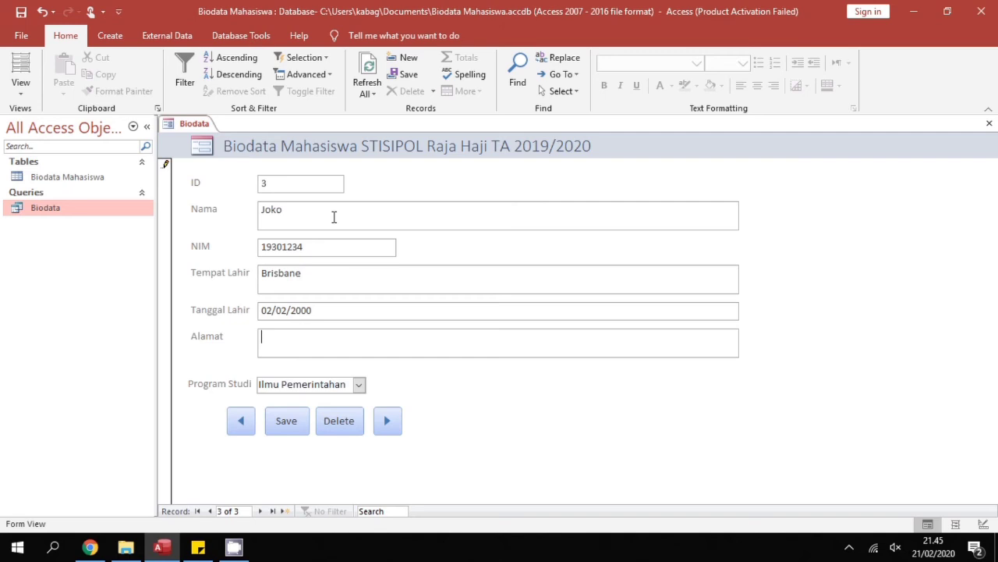
key("Caps_Lock")
type("J")
key("Caps_Lock")
type("l.")
key("Caps_Lock")
type("Ceri")
key("Tab")
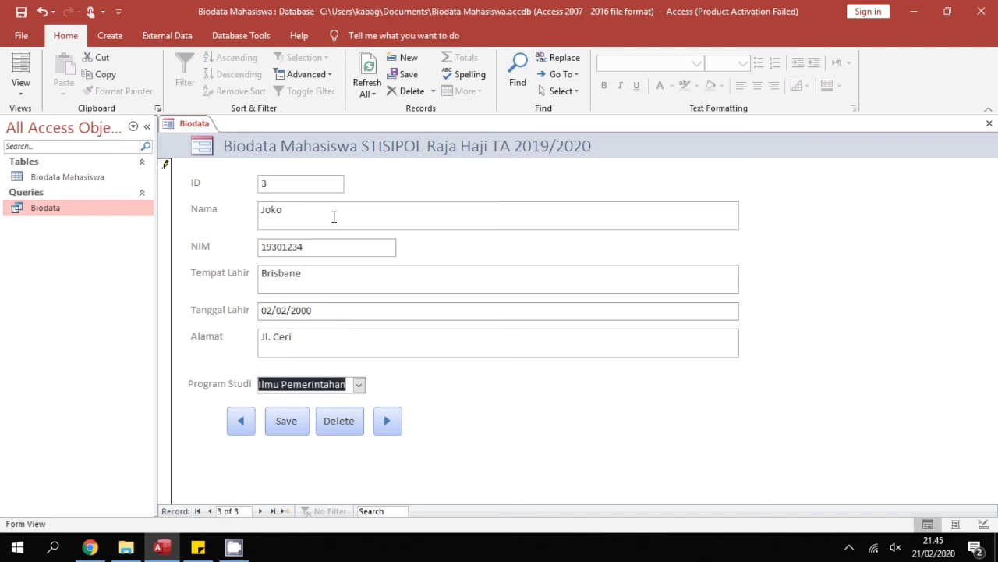
key("Tab")
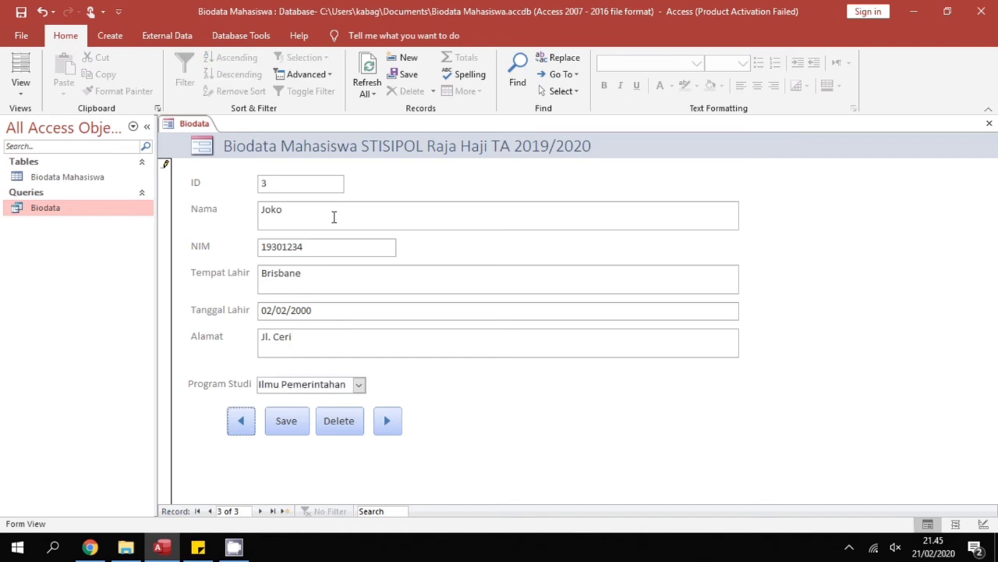
left_click(359, 385)
Set Program Studi to Sosiologi, save the record, and open the Biodata Mahasiswa table
left_click(337, 431)
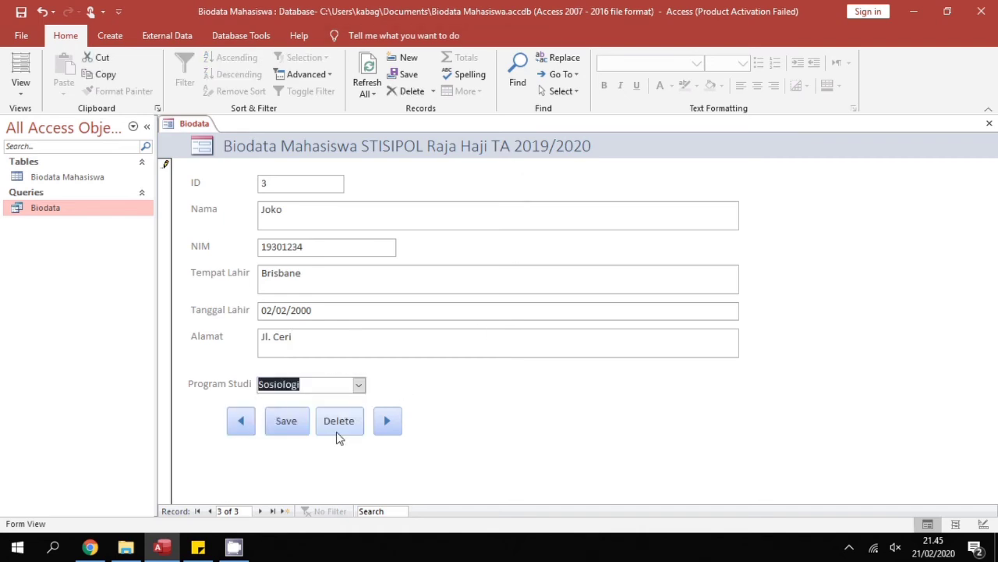
left_click(297, 433)
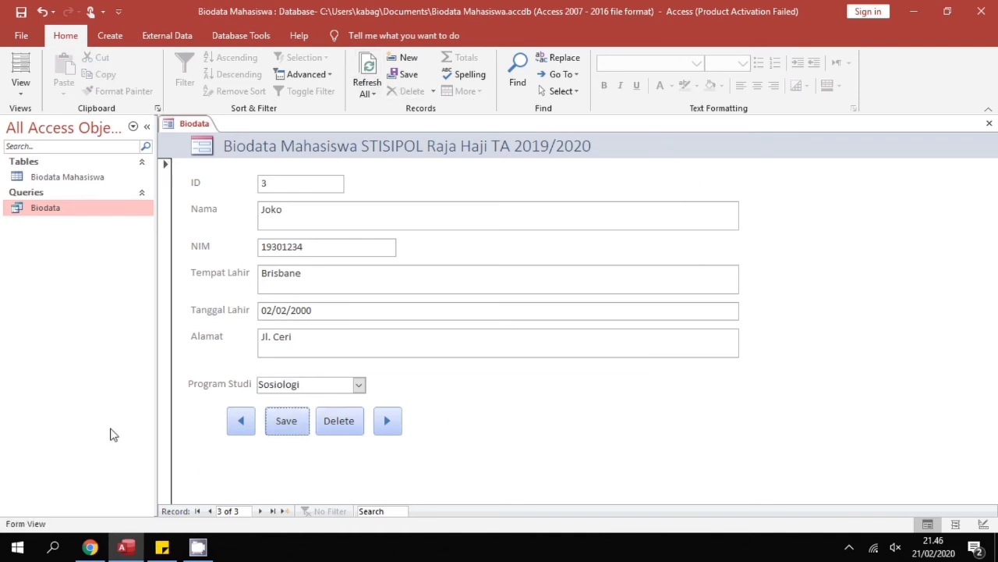
left_click(111, 179)
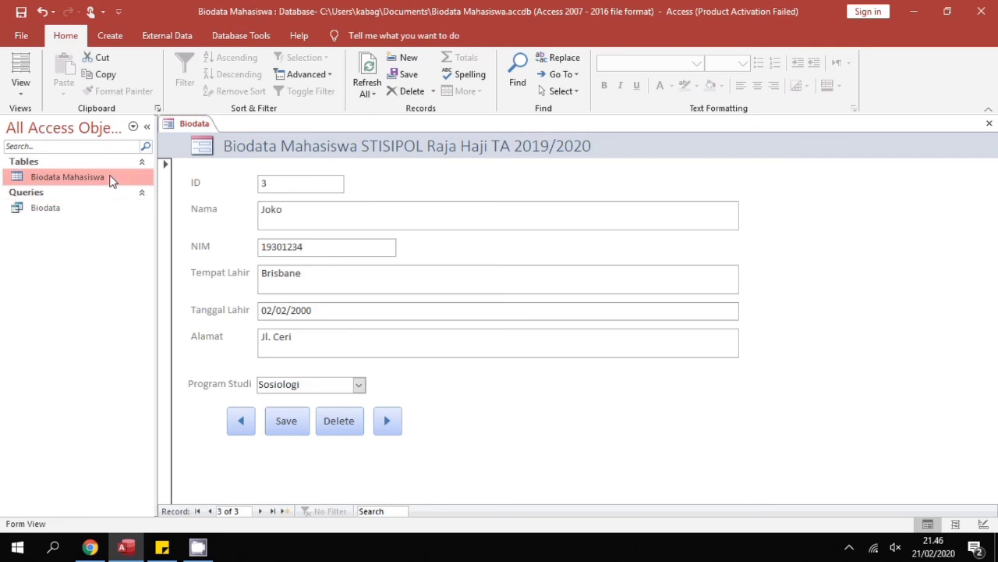
double_click(112, 178)
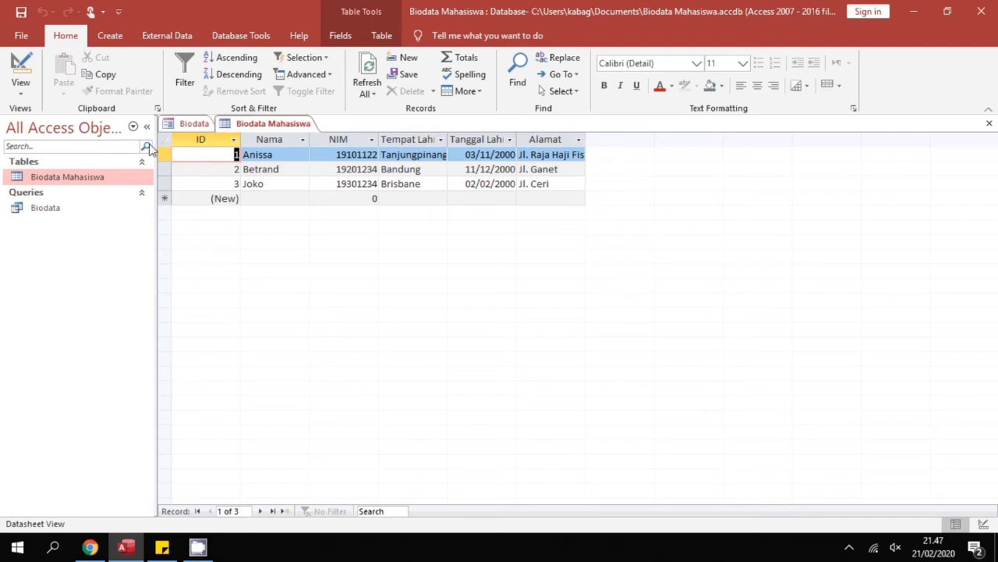
Save and close the Biodata Mahasiswa table datasheet
right_click(273, 125)
left_click(299, 132)
right_click(301, 125)
left_click(308, 149)
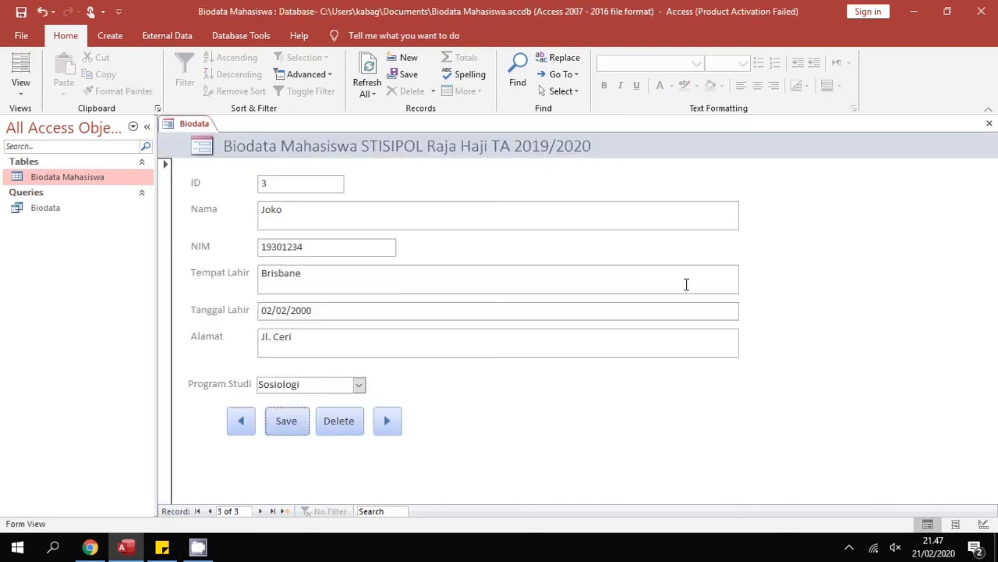
Save the form as 'Biodata Mahasiswa STISIPOL' from its tab menu, then close the form
right_click(193, 125)
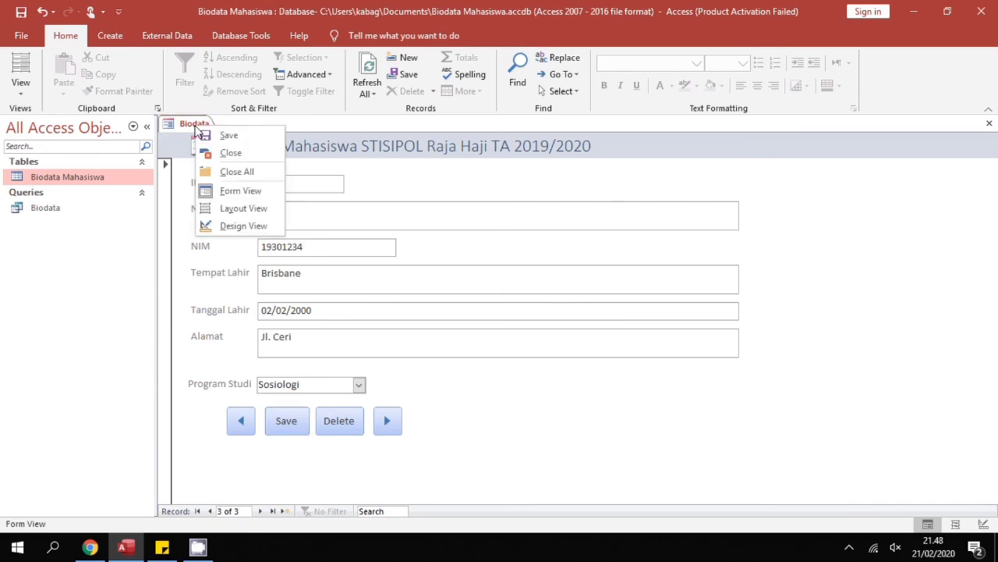
left_click(209, 134)
left_click(447, 191)
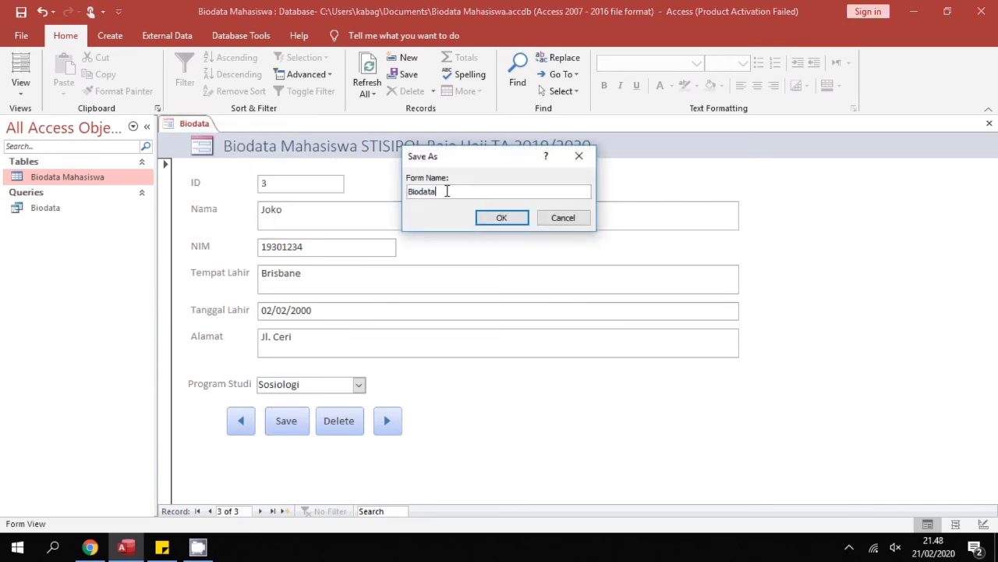
type("Mahasiswa")
key("Caps_Lock")
type("STI")
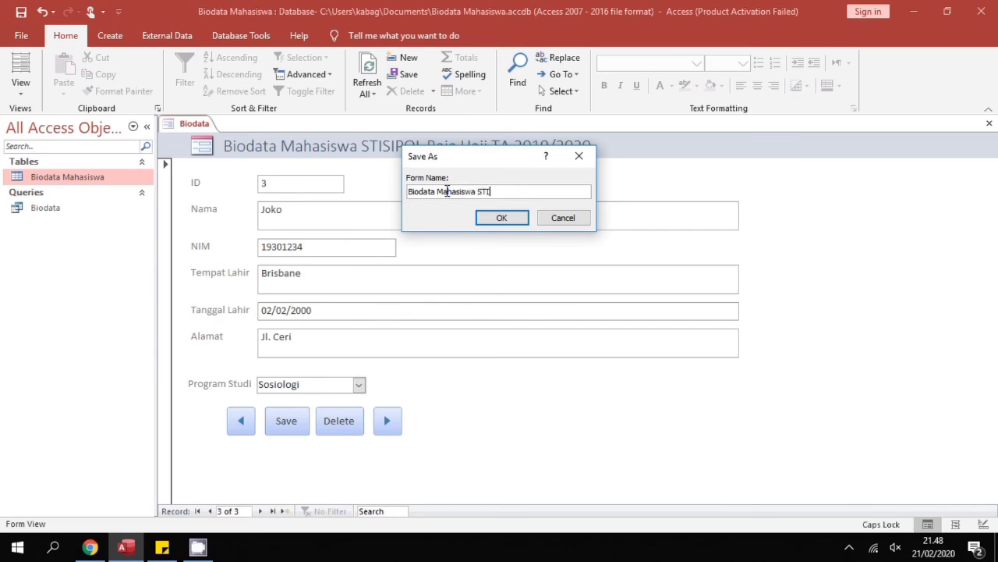
type("SIPOL")
left_click(501, 222)
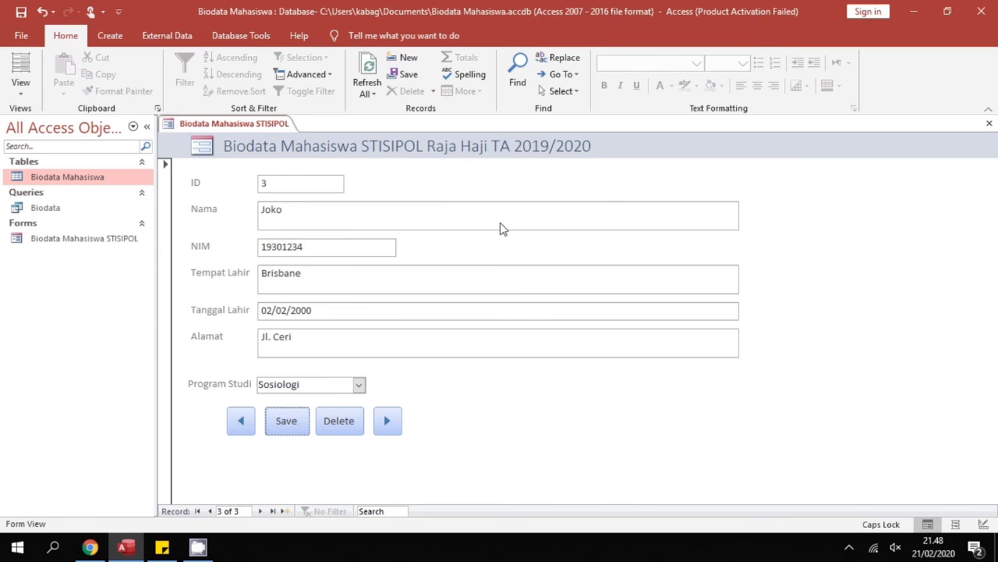
right_click(269, 124)
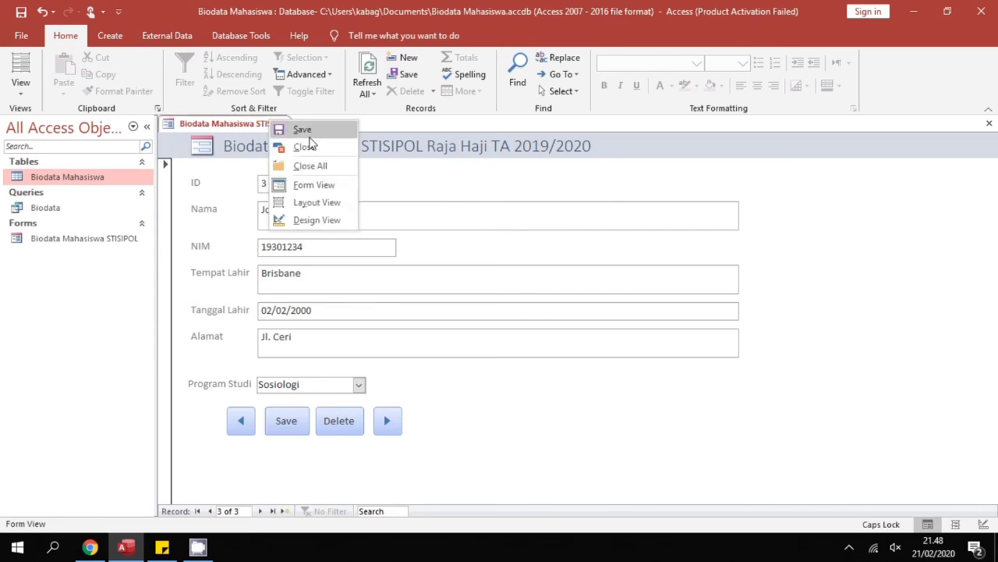
left_click(305, 146)
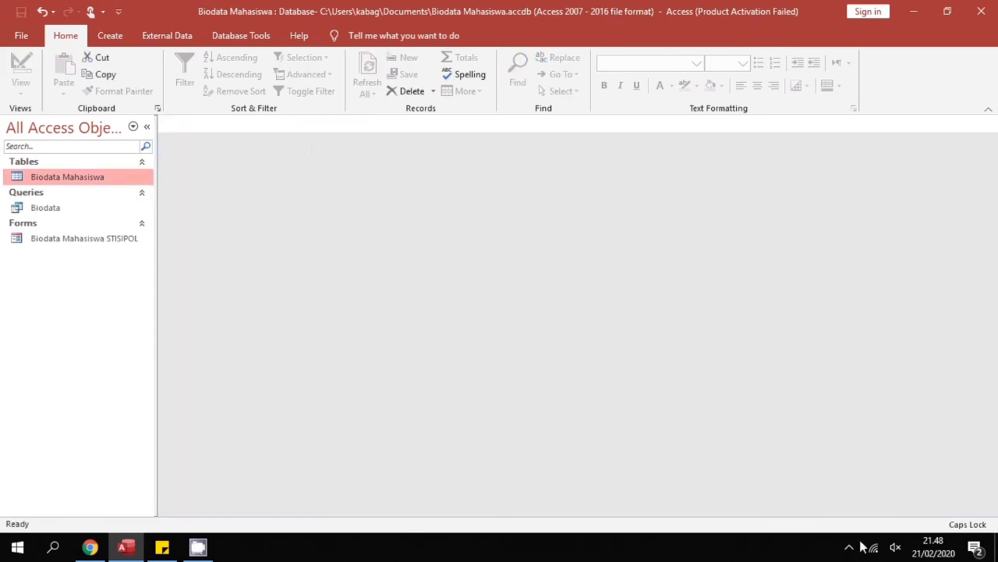
Create a report from the Biodata Mahasiswa STISIPOL form
left_click(104, 241)
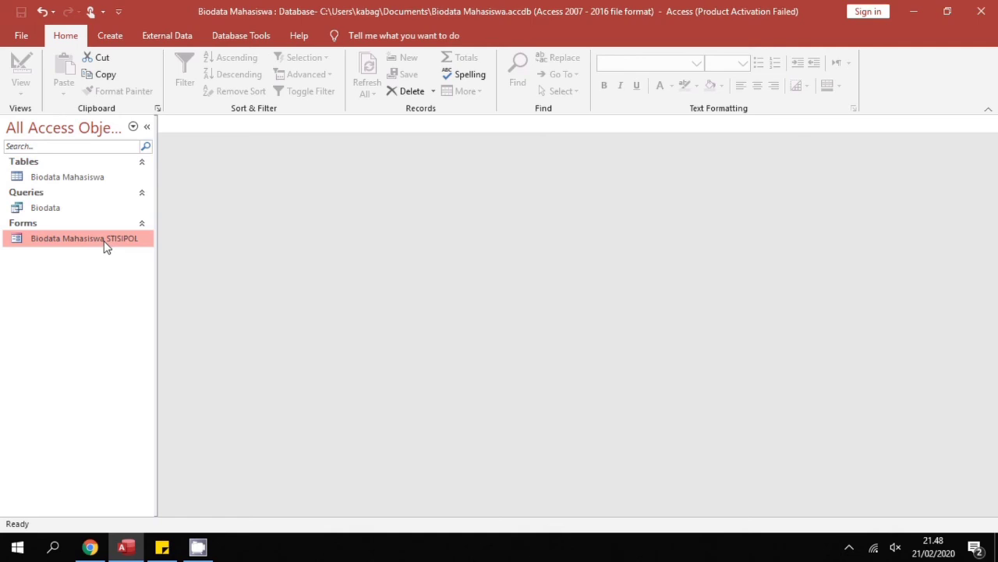
left_click(111, 36)
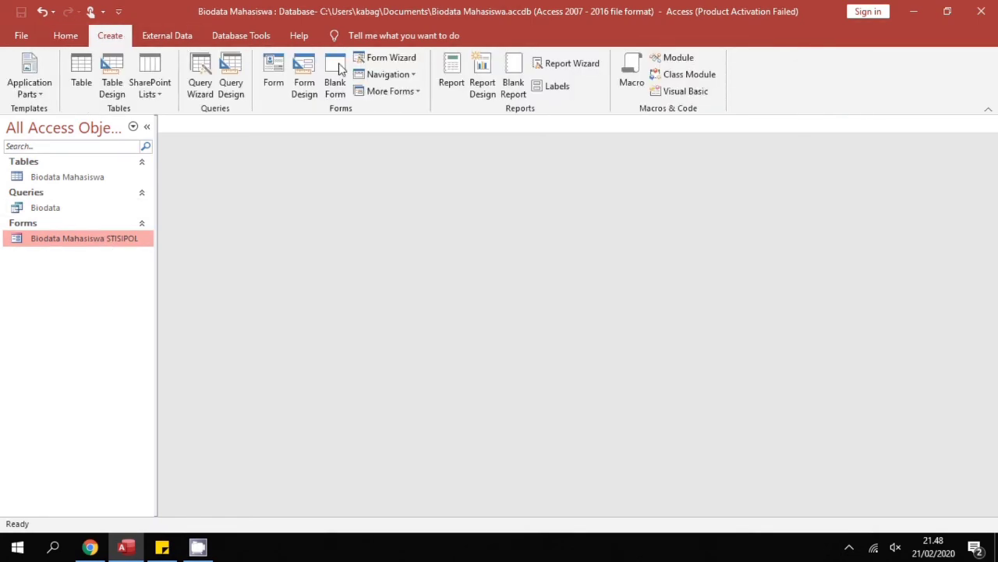
left_click(459, 77)
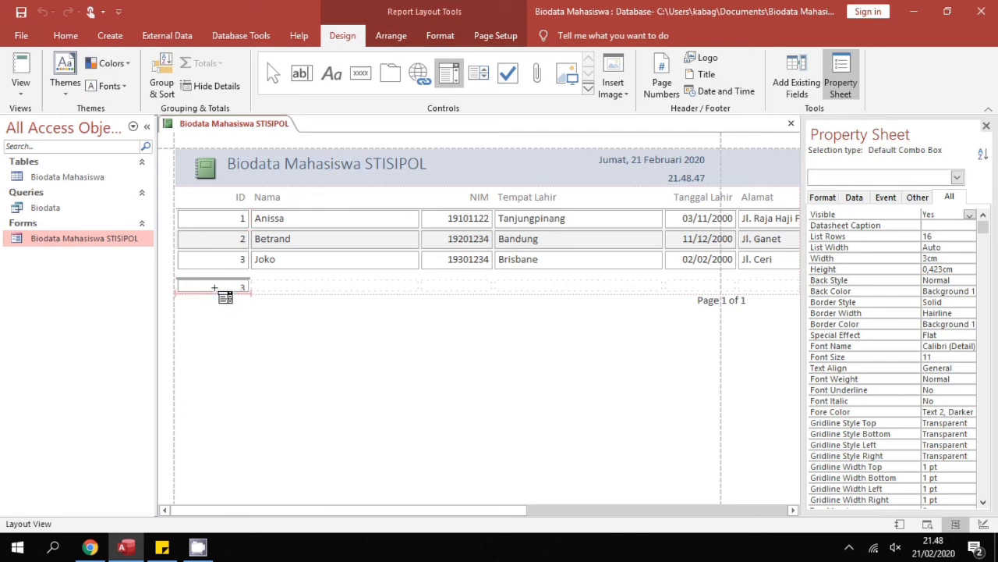
Delete the stray Combo31 control and the ID column total, then switch to Report View
left_click(215, 288)
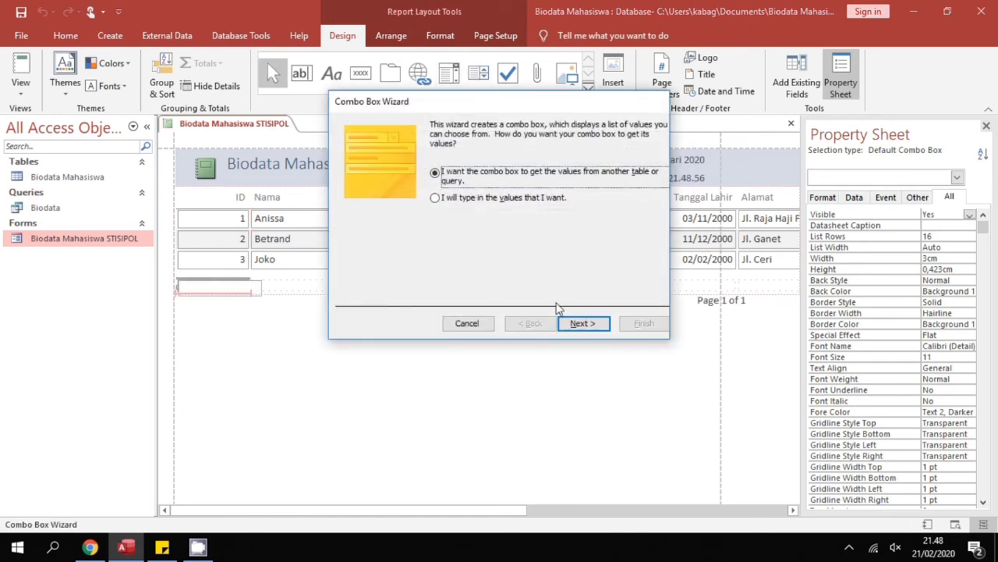
left_click(466, 323)
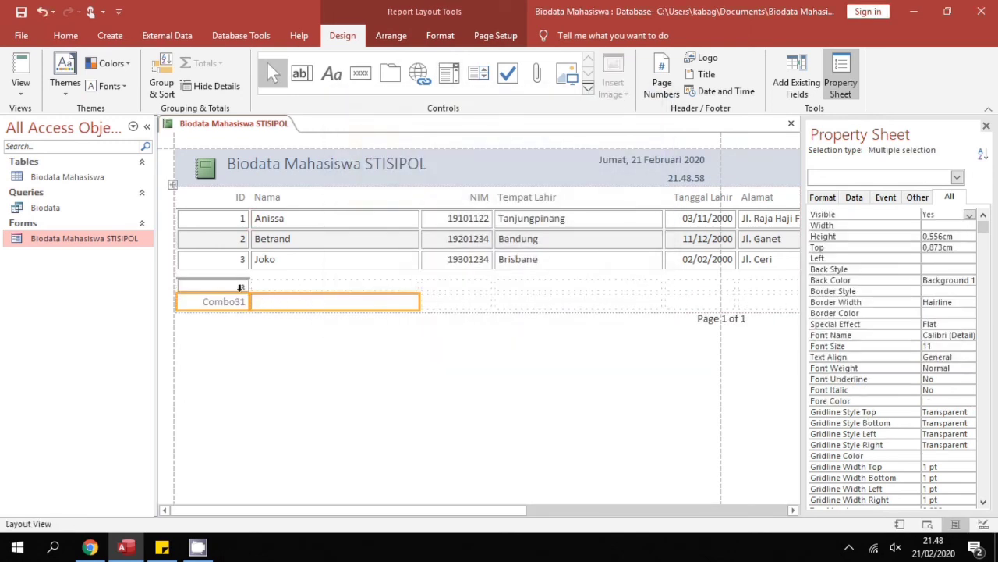
key("Delete")
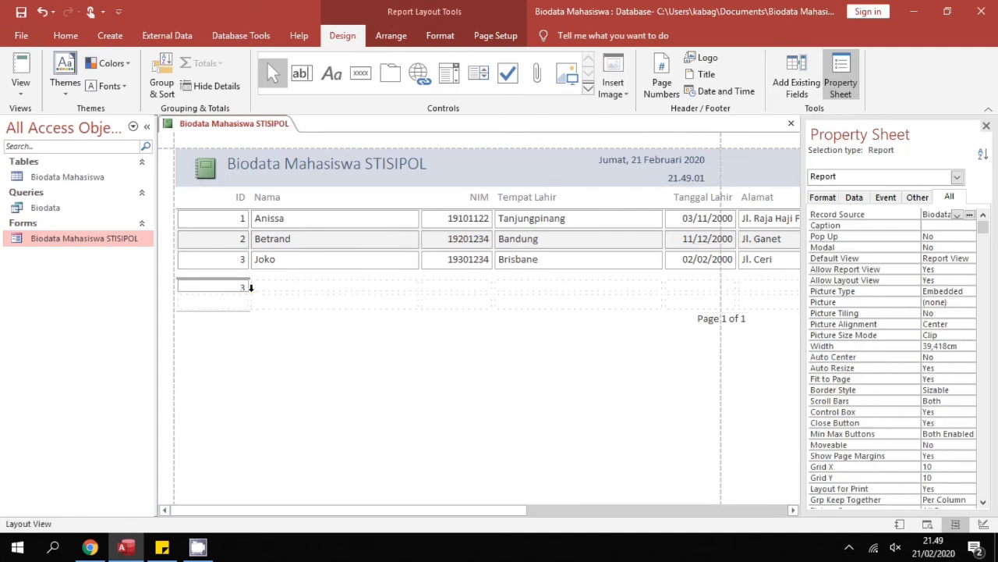
left_click(245, 284)
key("Delete")
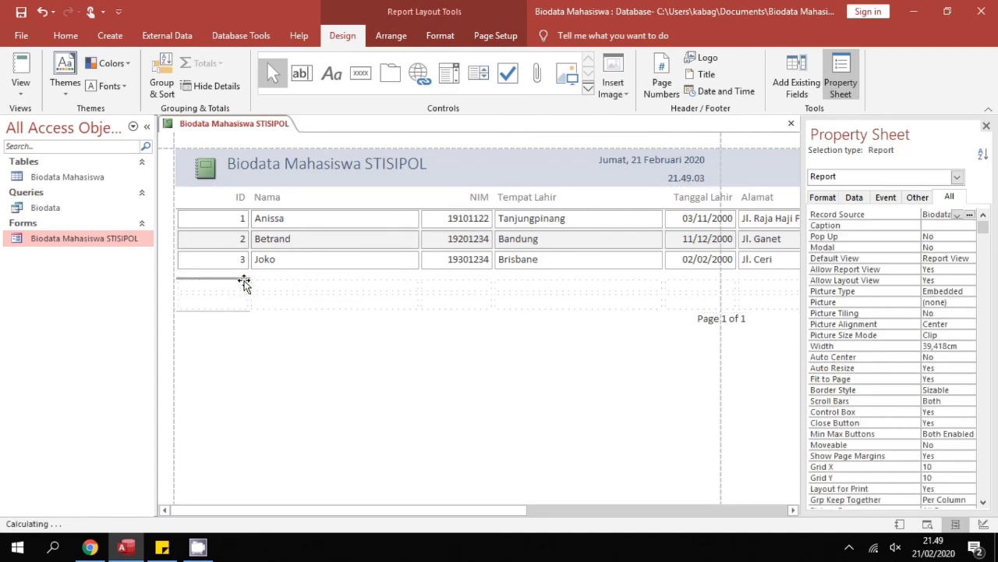
left_click(21, 90)
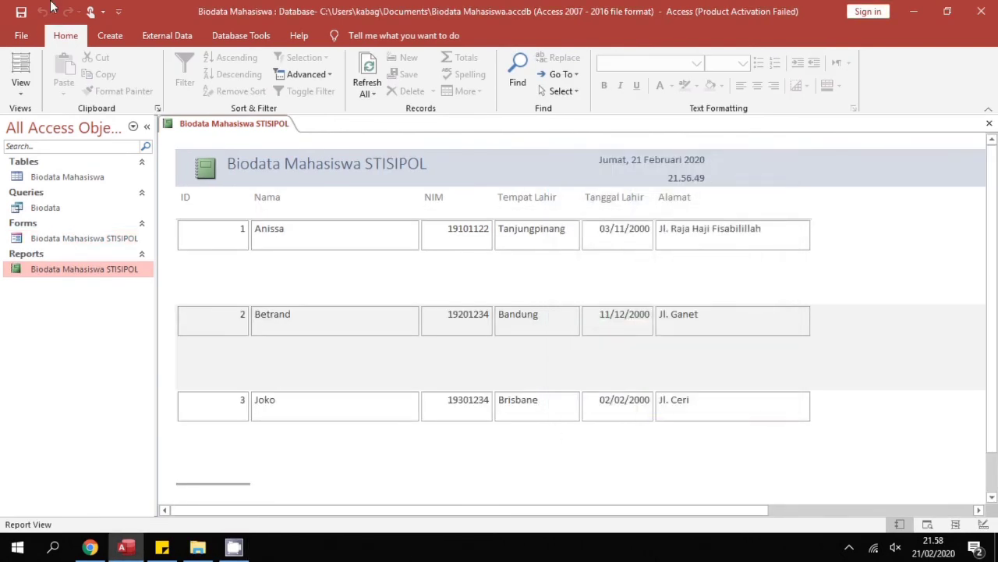
Publish the report as a PDF to the Desktop without saving the export steps
left_click(160, 38)
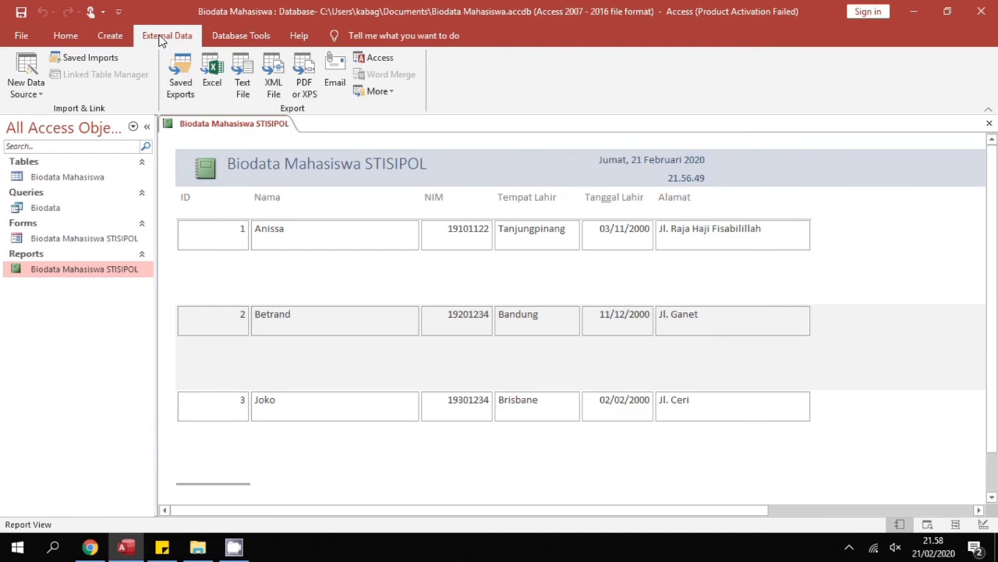
left_click(305, 87)
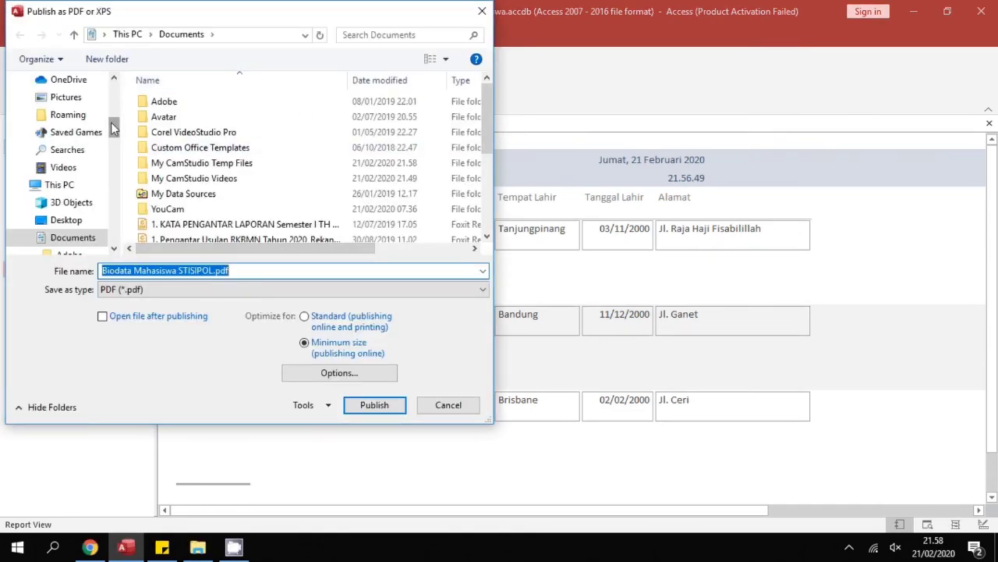
scroll(113, 131, "up", 3)
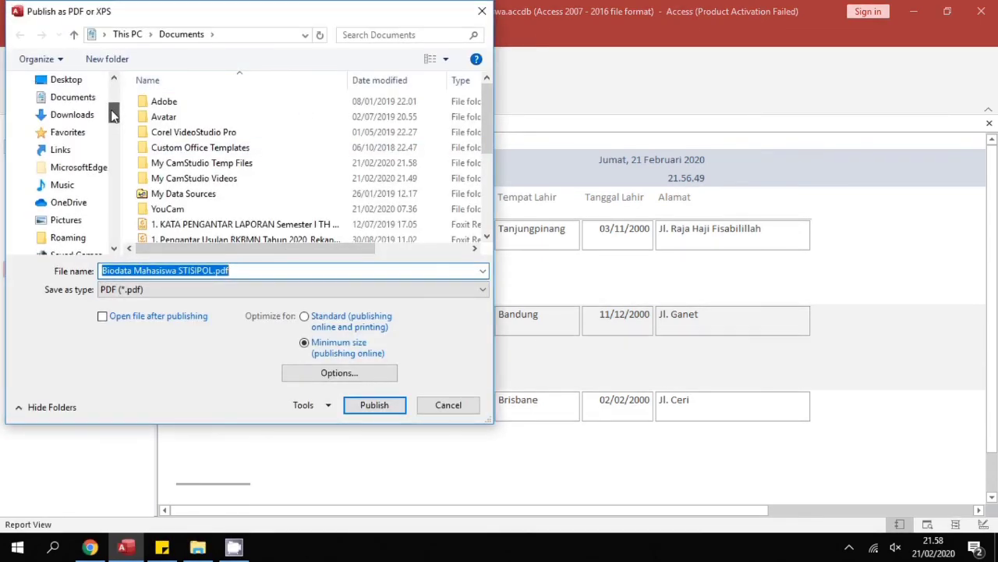
left_click(96, 84)
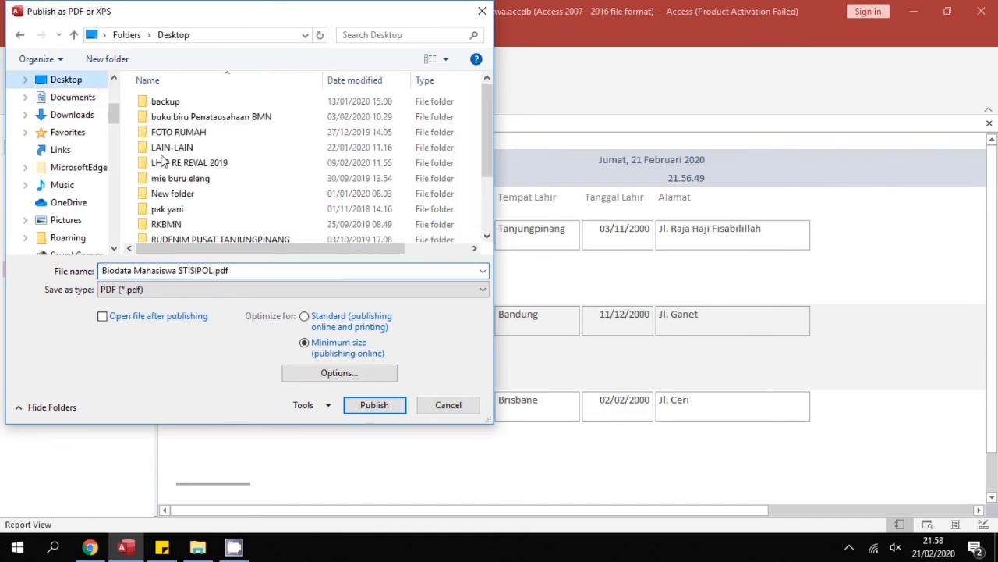
left_click(374, 405)
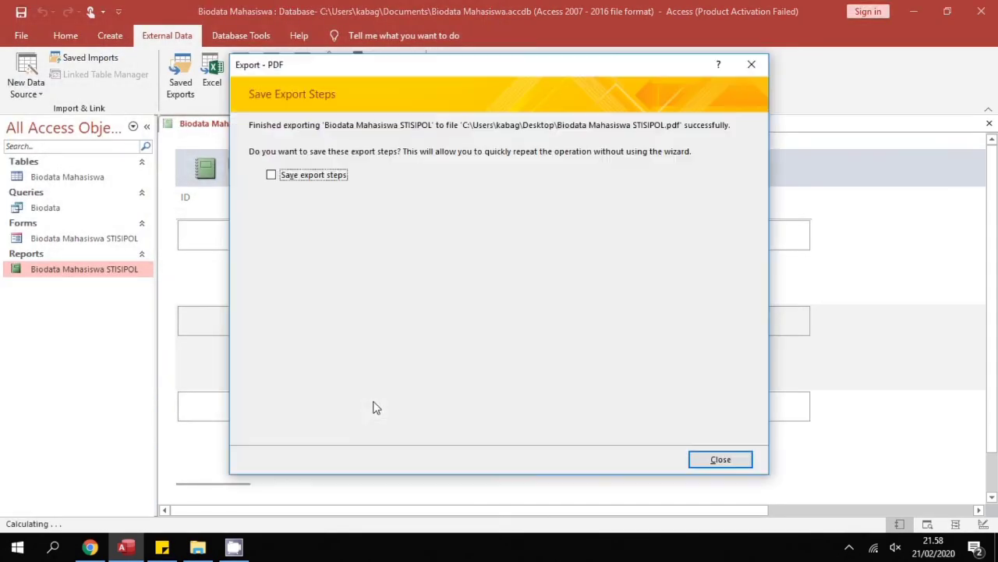
left_click(291, 178)
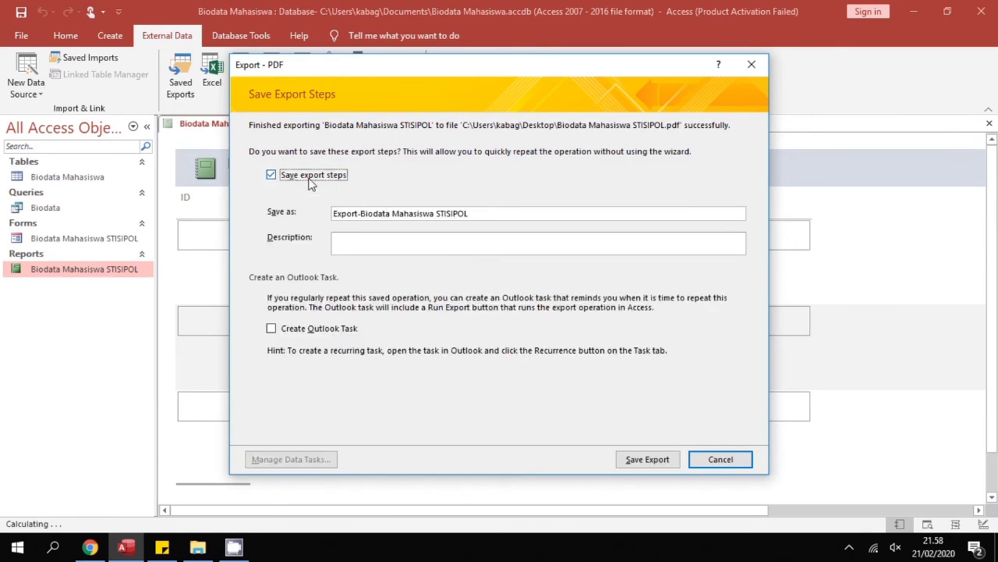
left_click(306, 178)
left_click(738, 459)
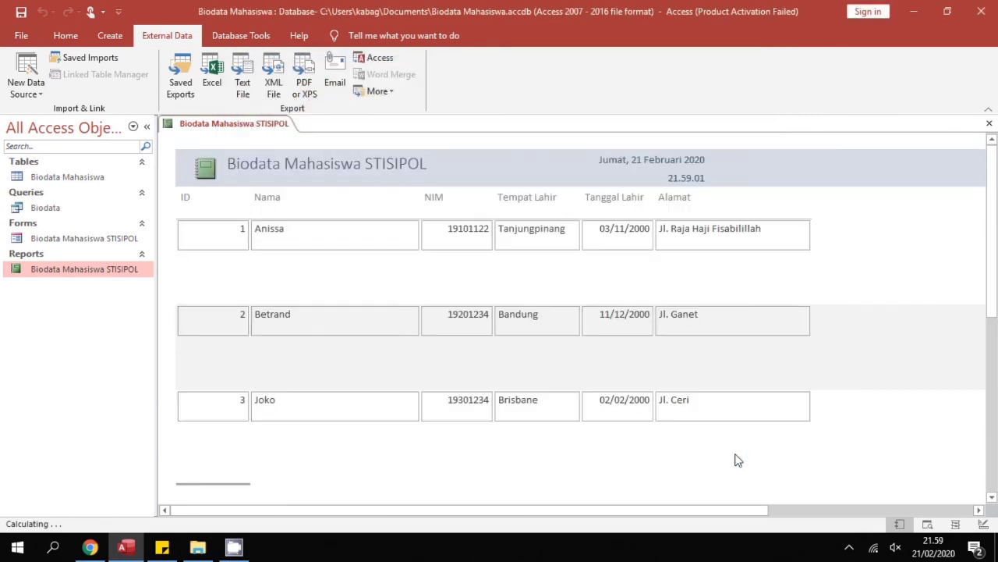
Check the three record sections, then exit Access without saving report design changes
left_click(701, 454)
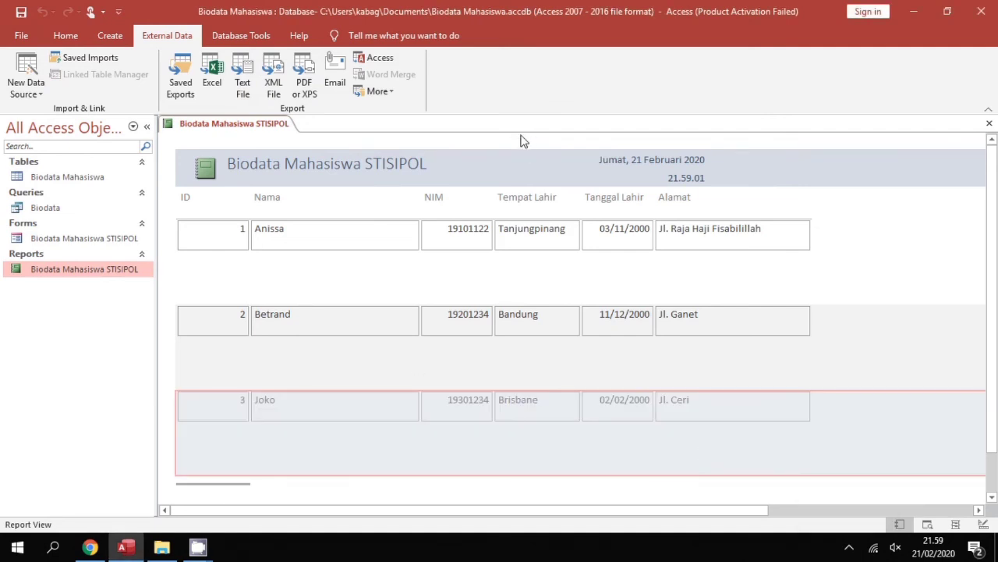
left_click(210, 290)
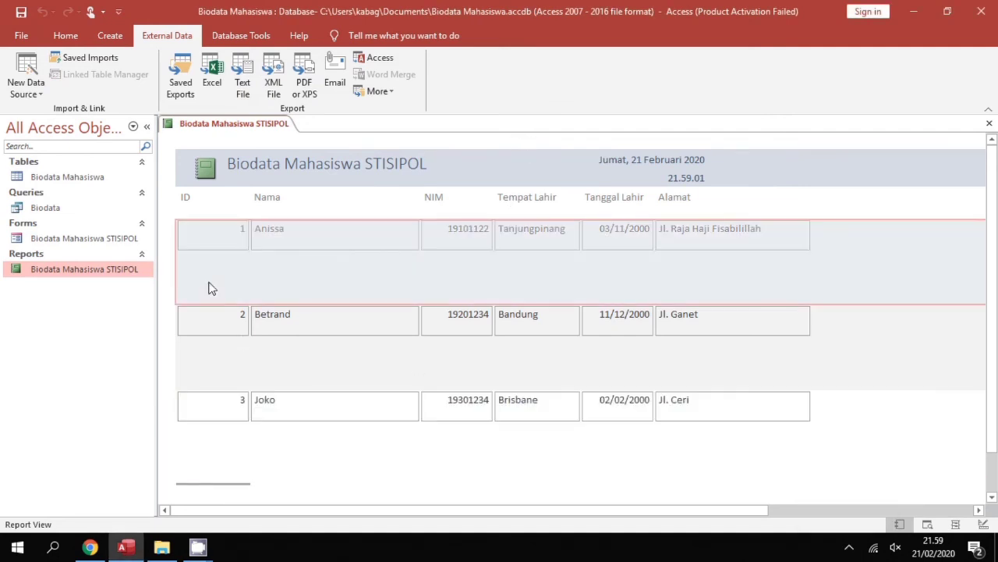
left_click(172, 330)
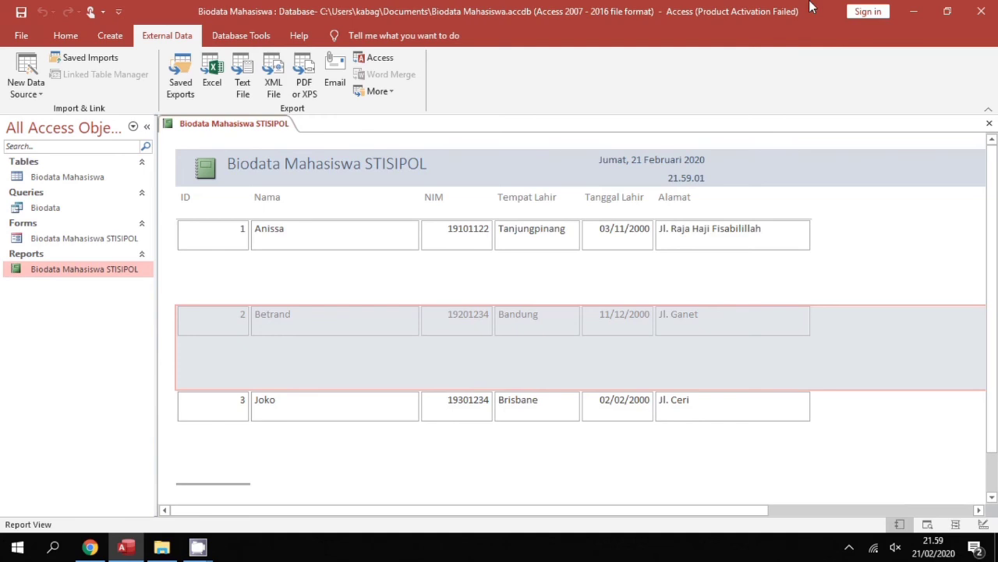
left_click(981, 11)
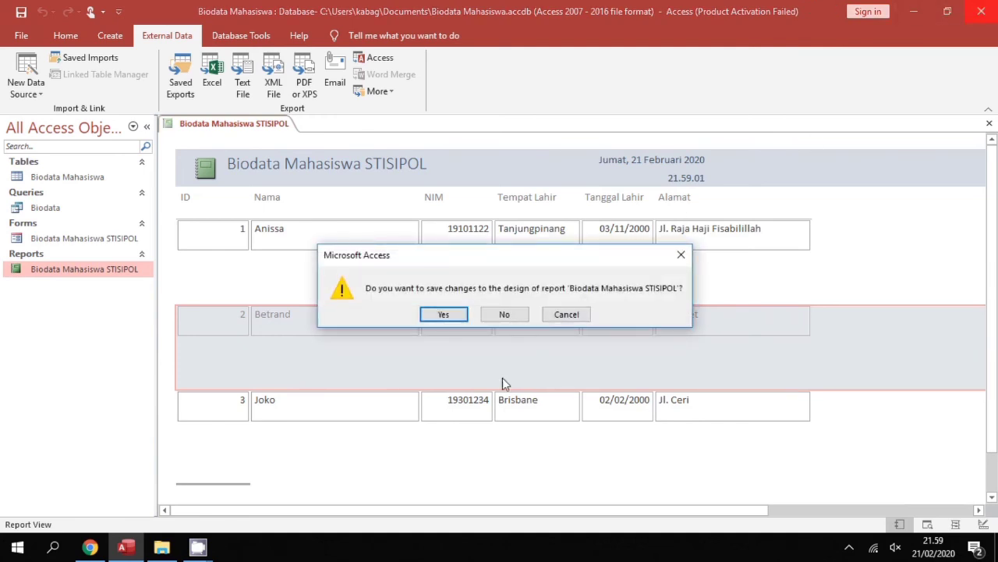
left_click(504, 314)
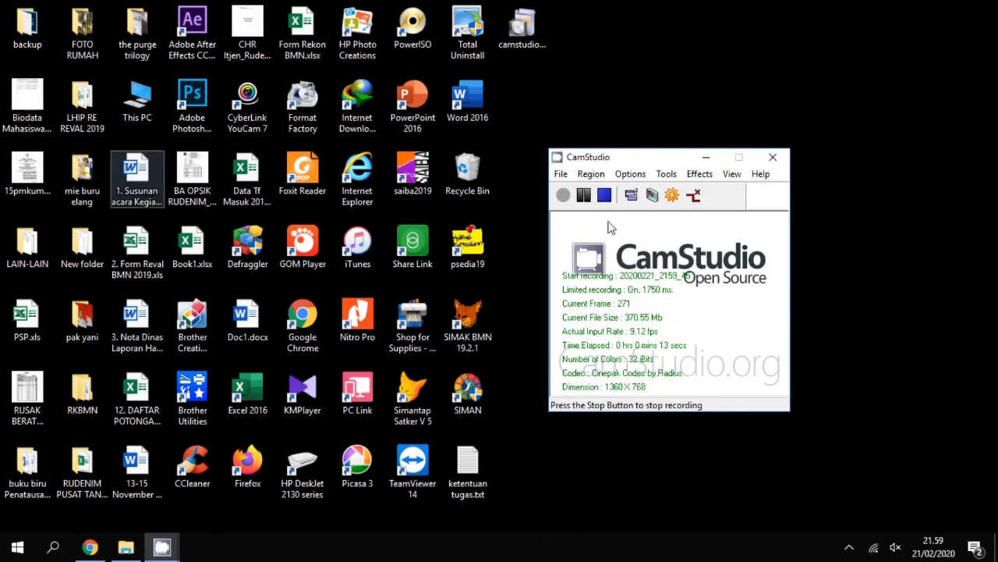
Minimize CamStudio and drag Biodata Mahasiswa STISIPOL.pdf next to the Word 2016 icon
left_click(706, 157)
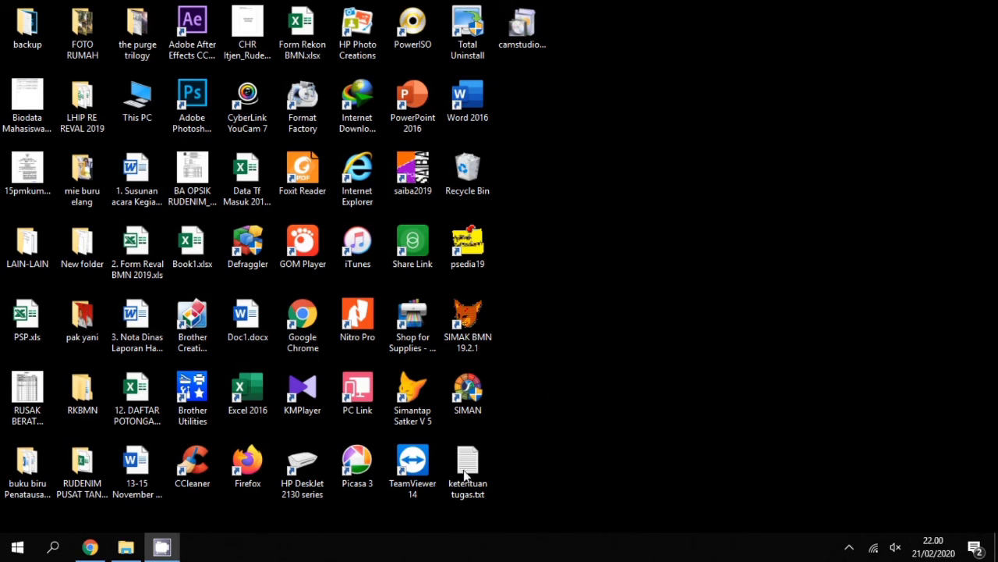
left_click_drag(30, 99, 532, 100)
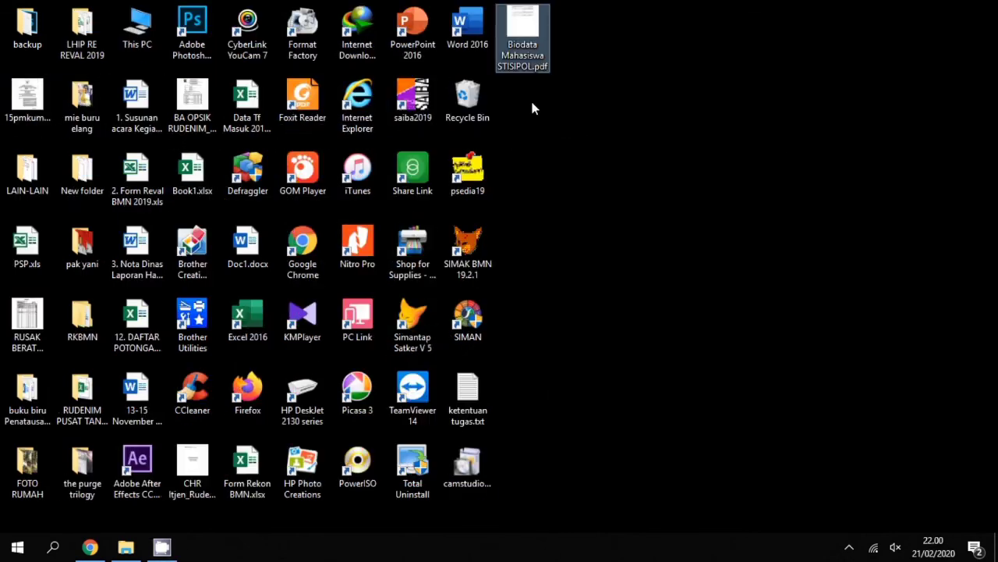
Open Biodata Mahasiswa STISIPOL.pdf in Foxit Reader, scroll through the records, and show the Thank you image
double_click(535, 47)
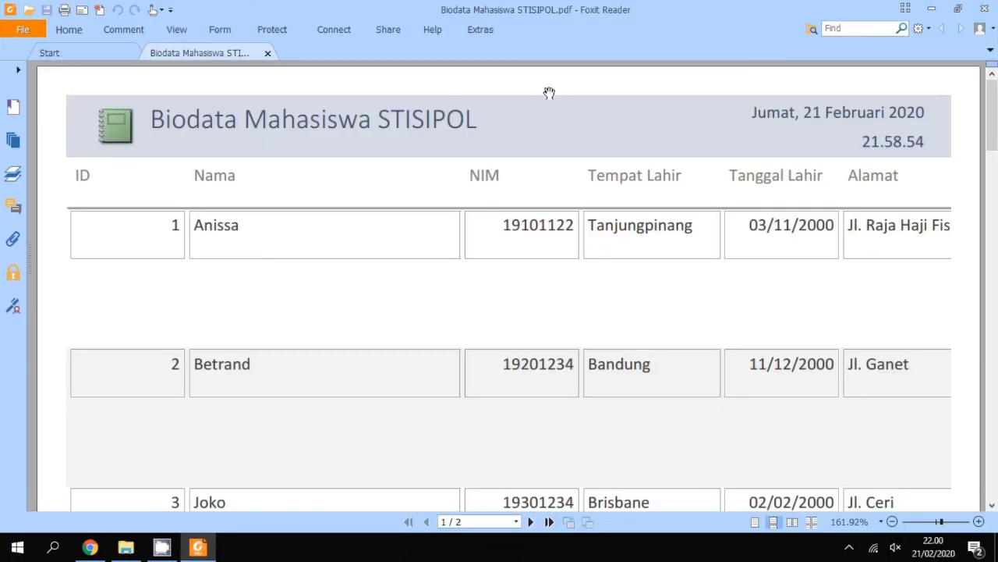
scroll(566, 310, "down", 2)
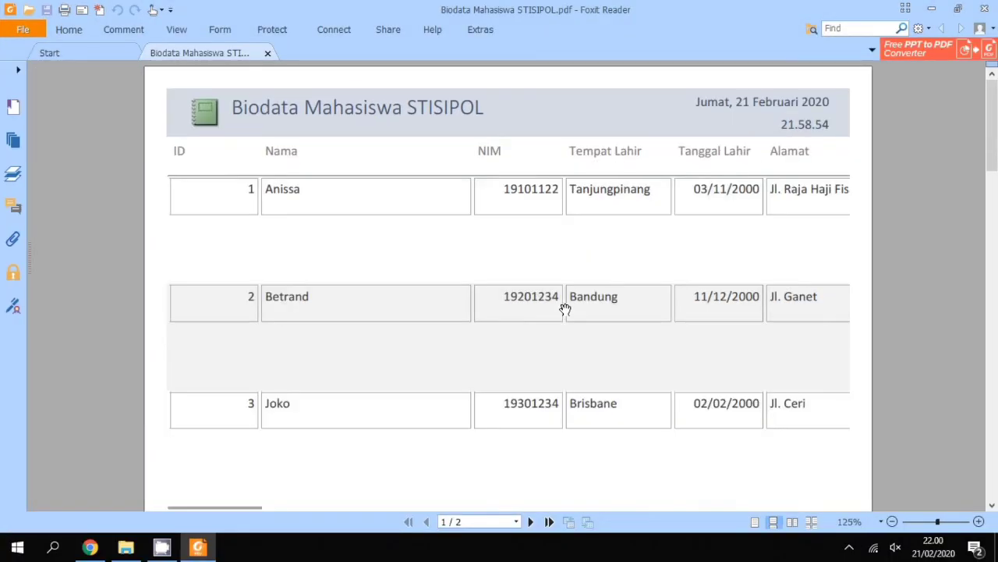
scroll(566, 309, "down", 1)
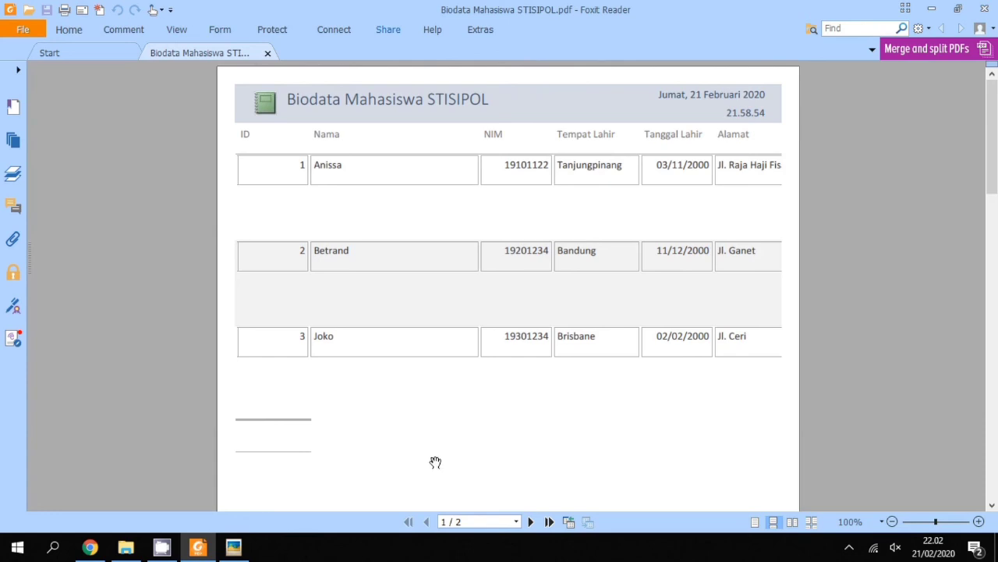
left_click(228, 550)
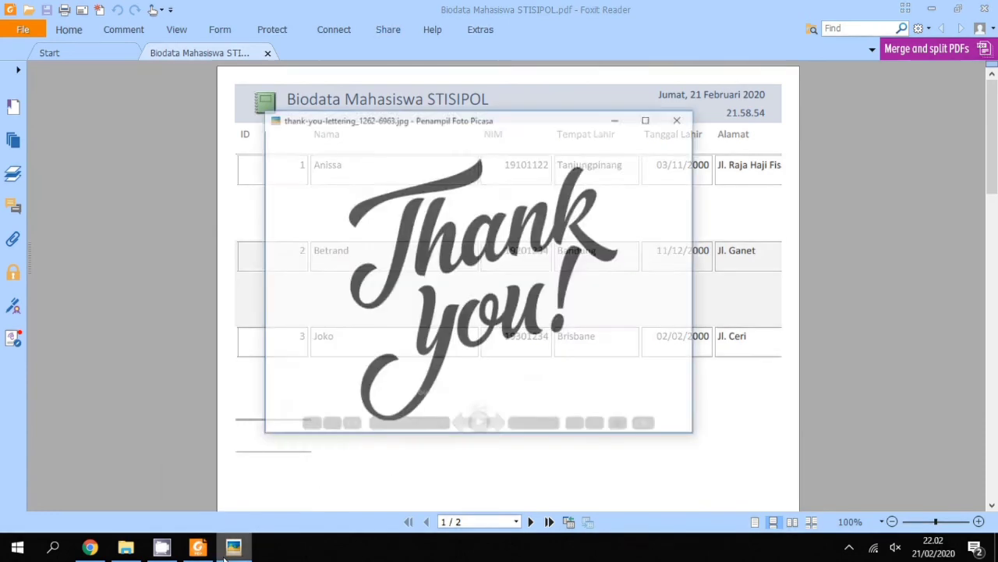